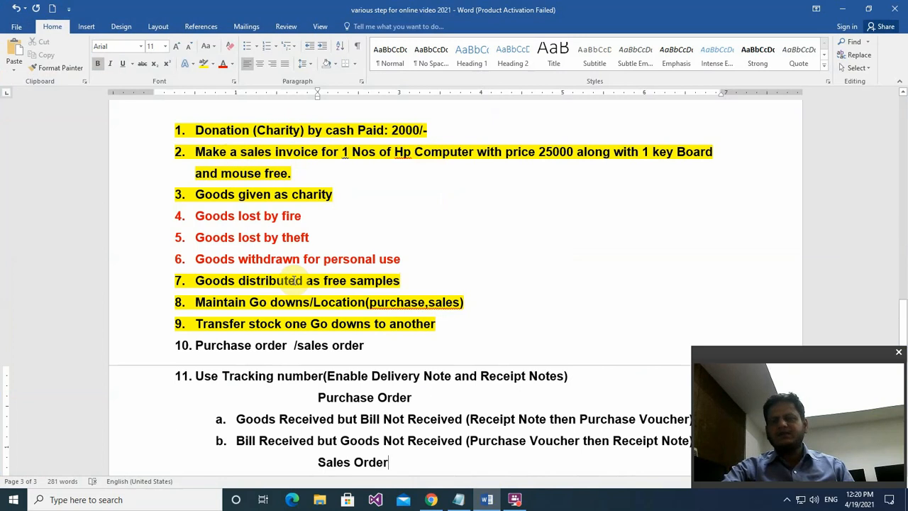
- Set list items 4 to 6, from goods lost by fire to personal use, to automatic font colour with yellow highlighting
left_click_drag(170, 217, 427, 255)
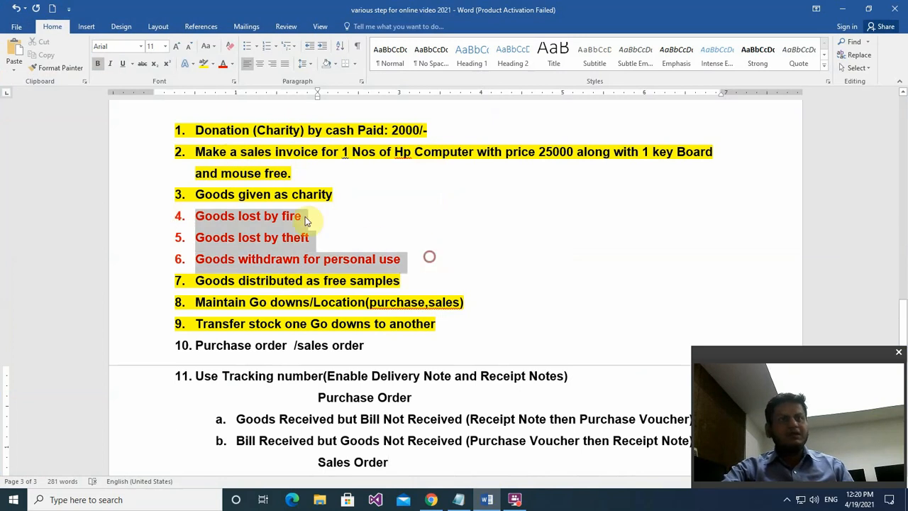
left_click(230, 65)
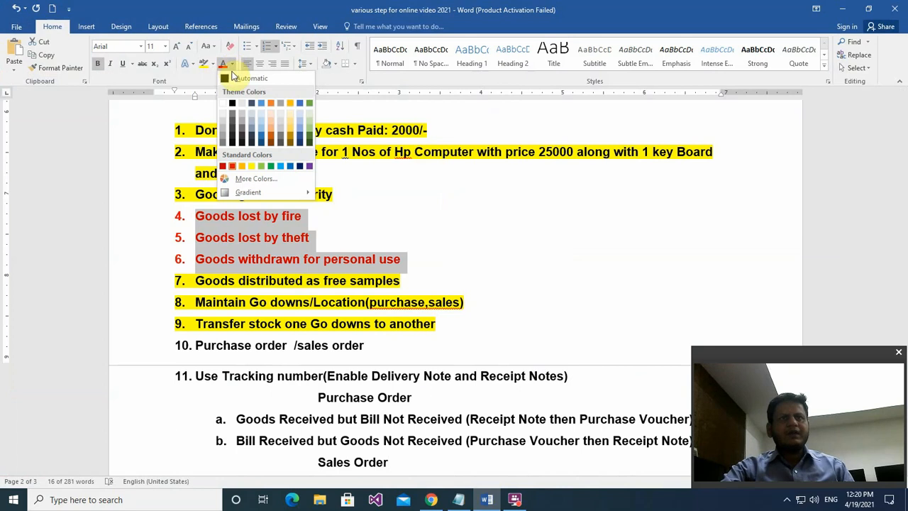
left_click(228, 78)
left_click(205, 69)
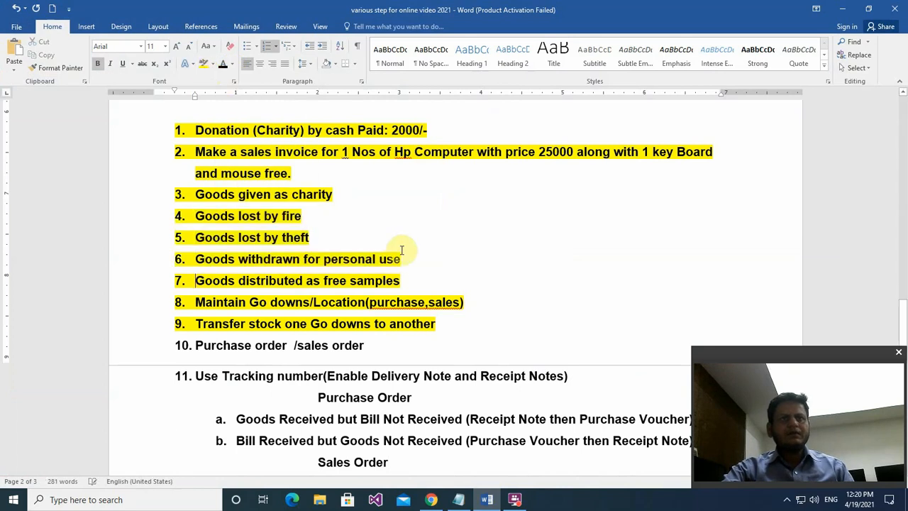
- Highlight list item 10, "Purchase order /sales order", in yellow
scroll(421, 292, "down", 3)
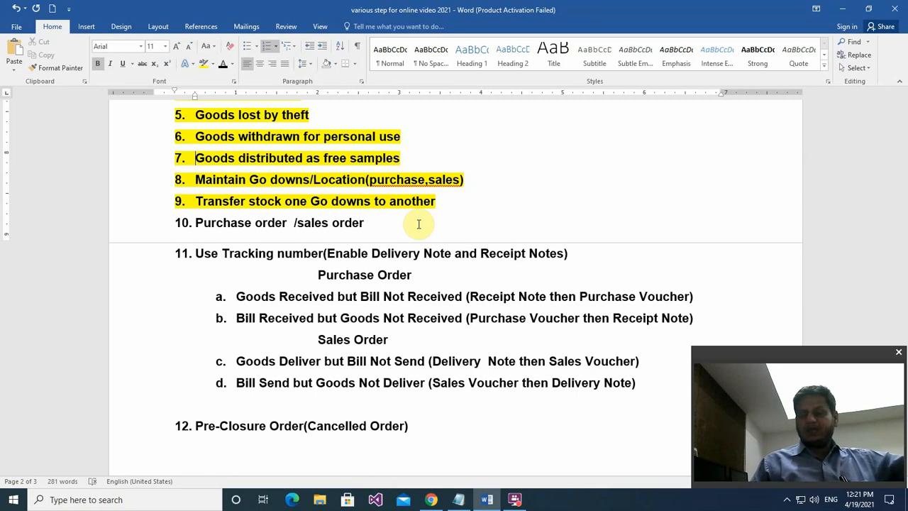
scroll(419, 225, "up", 1)
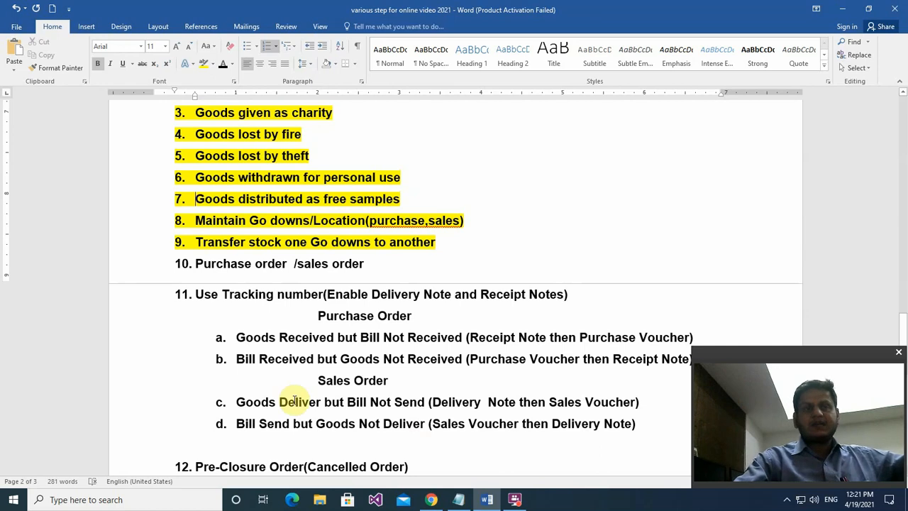
left_click_drag(198, 263, 374, 262)
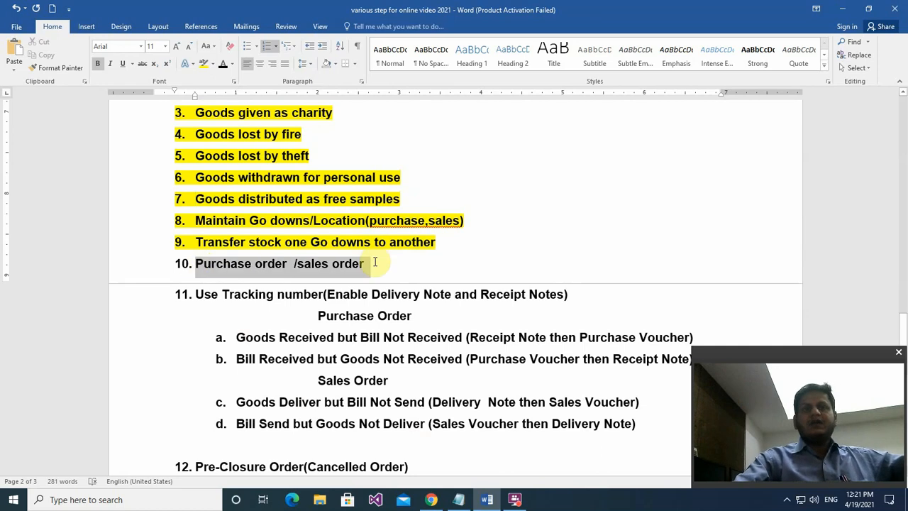
left_click(202, 65)
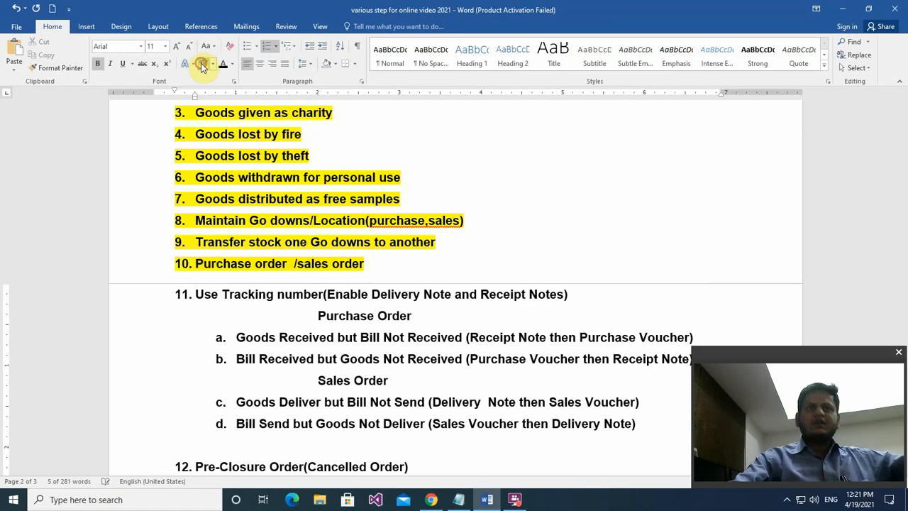
key("Right")
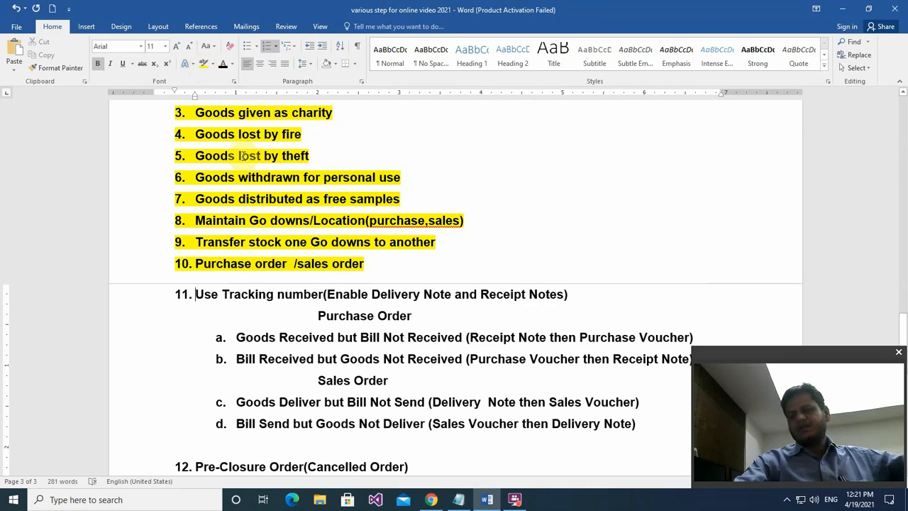
- Minimize the document, refresh the desktop and launch Tally.ERP 9
left_click(842, 9)
right_click(481, 64)
left_click(511, 96)
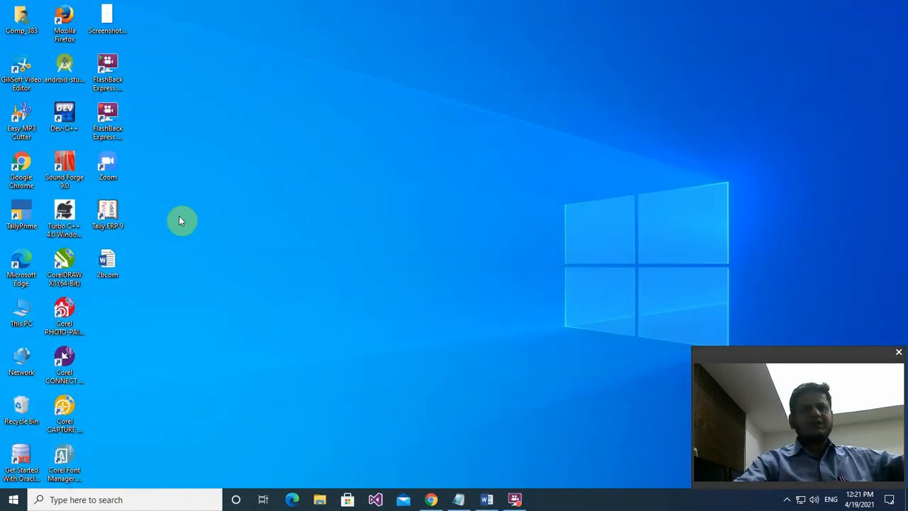
double_click(110, 210)
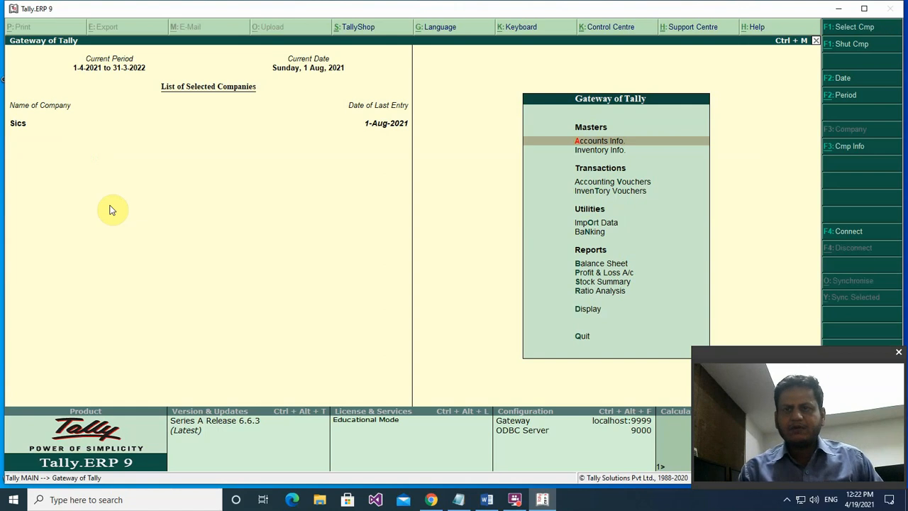
- Enable purchase order processing in the company's inventory features
key("F11")
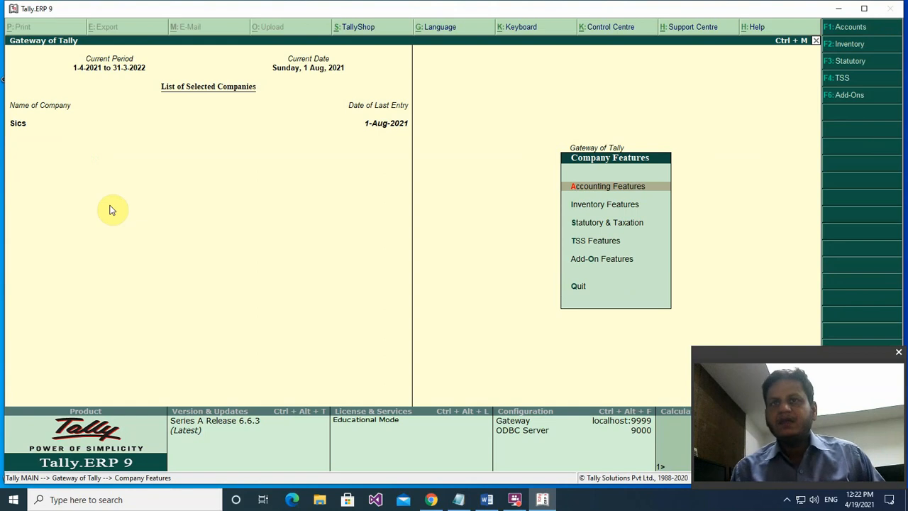
key("Down")
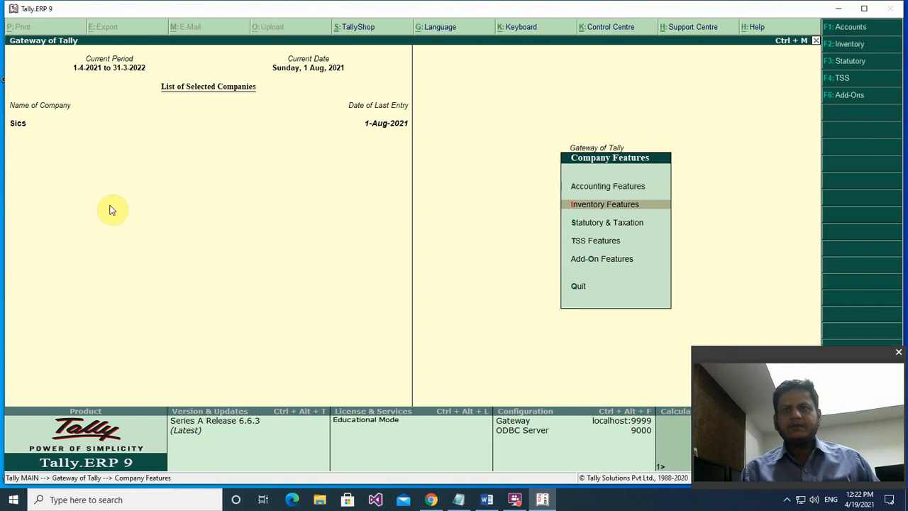
key("Return")
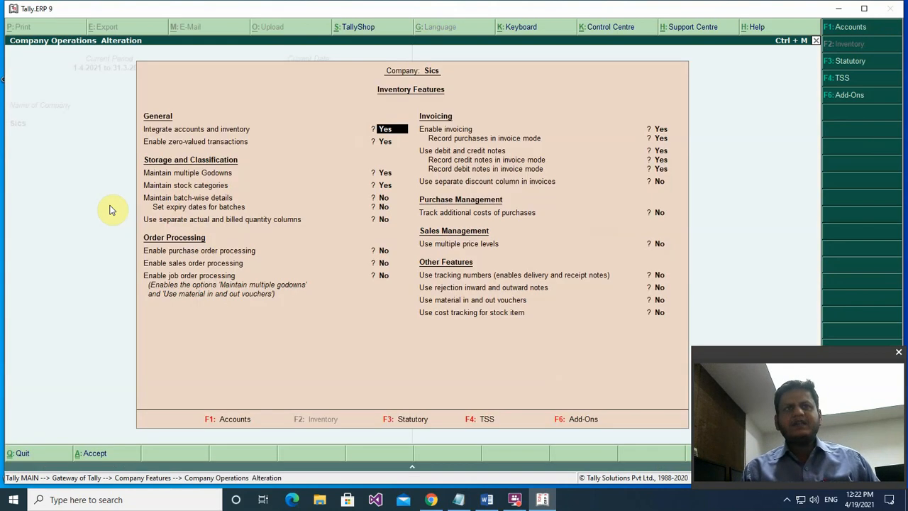
key("Return")
key("Return")
key("Return")
key("Return")
key("Return")
key("Return")
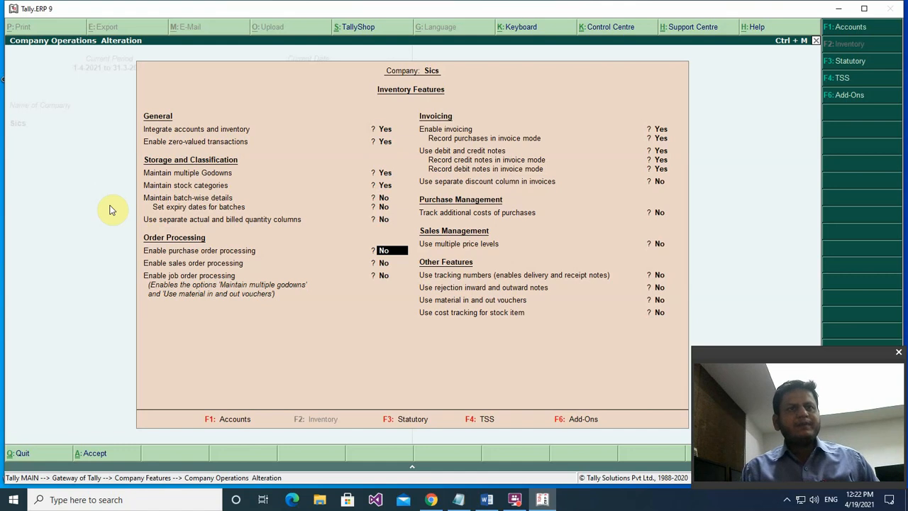
key("y")
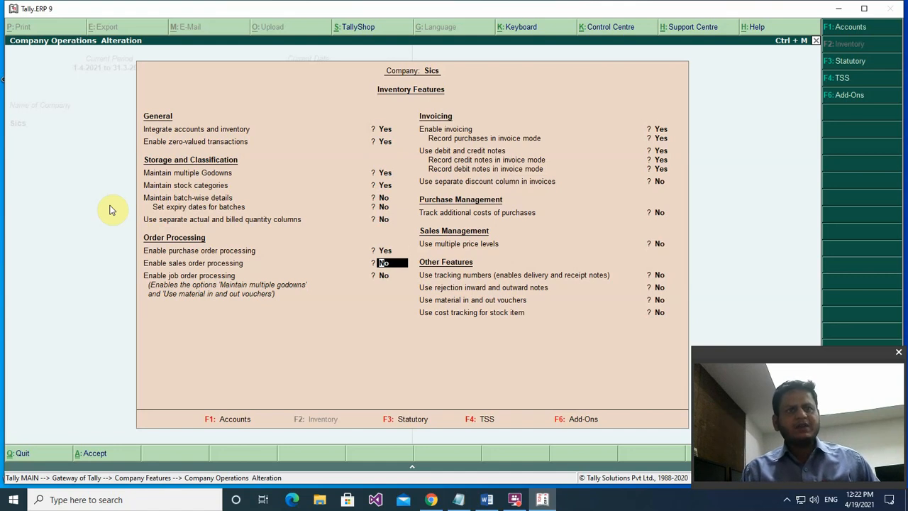
- Enable sales order processing, save the inventory features and return to the Gateway of Tally
type("y")
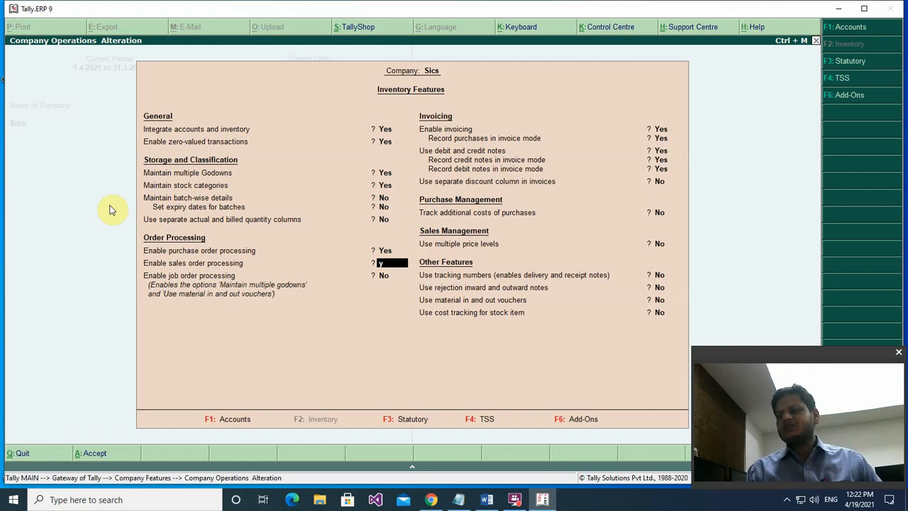
key("Return")
key("Return")
key("Return")
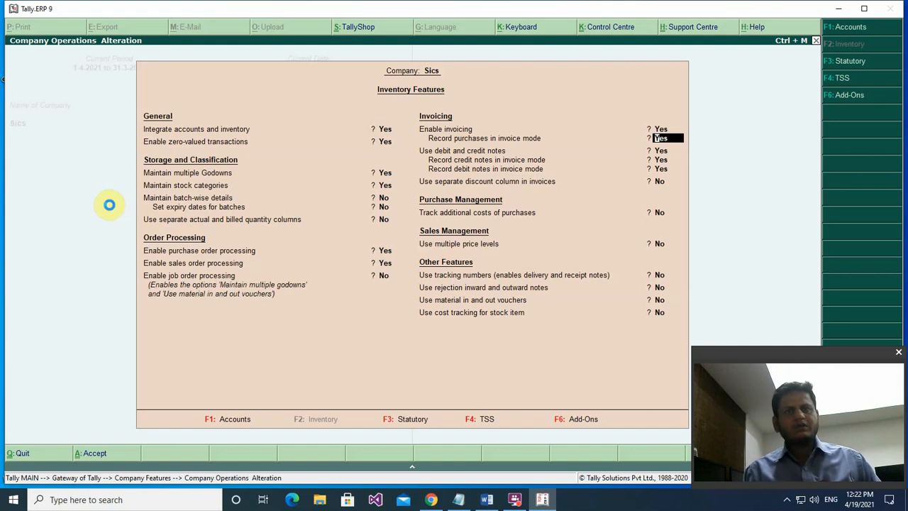
key("ctrl+a")
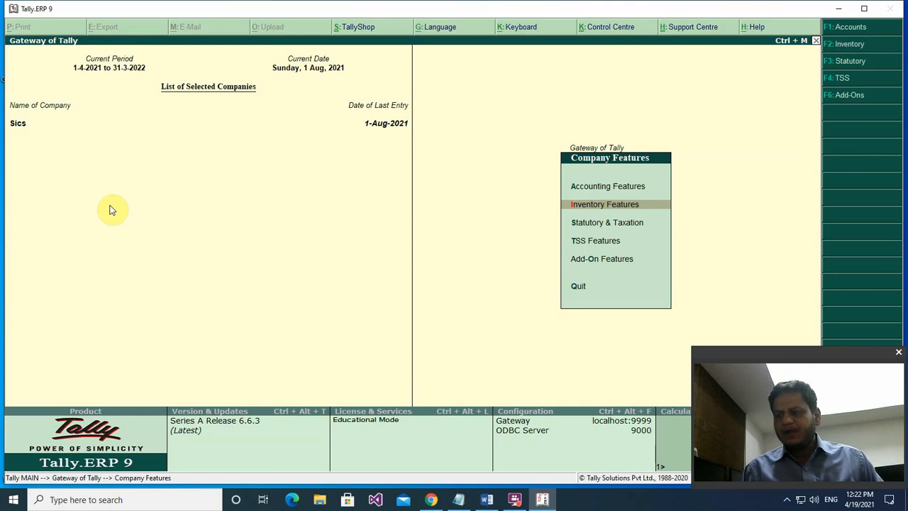
key("Escape")
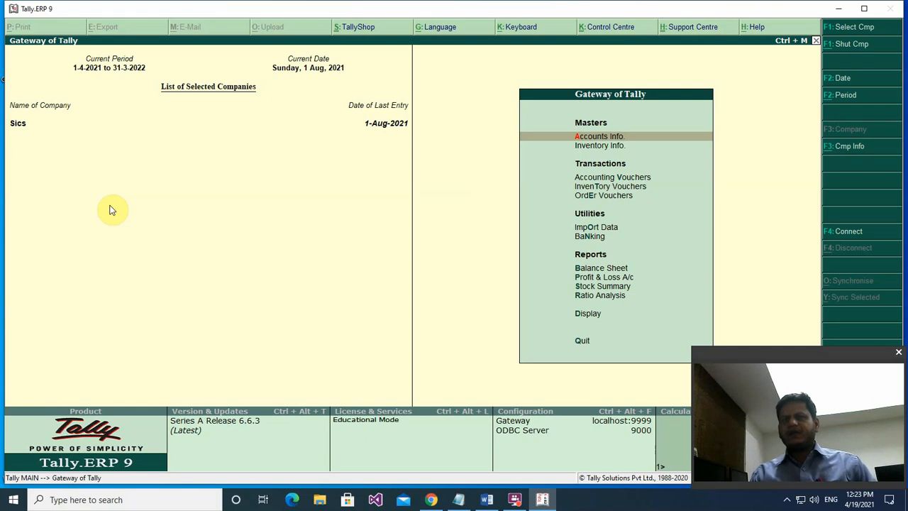
- Open the order vouchers and switch the new voucher to a purchase order
key("Down")
key("Down")
key("Down")
key("Down")
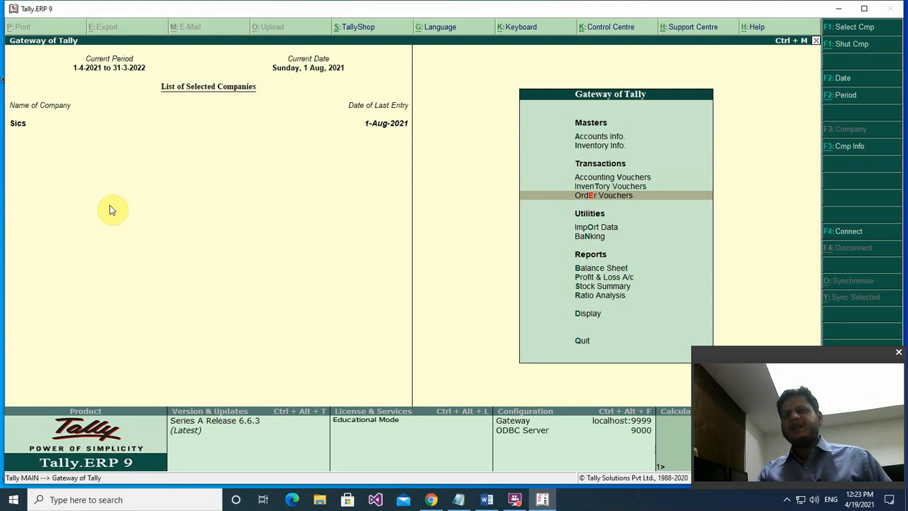
key("Up")
key("Up")
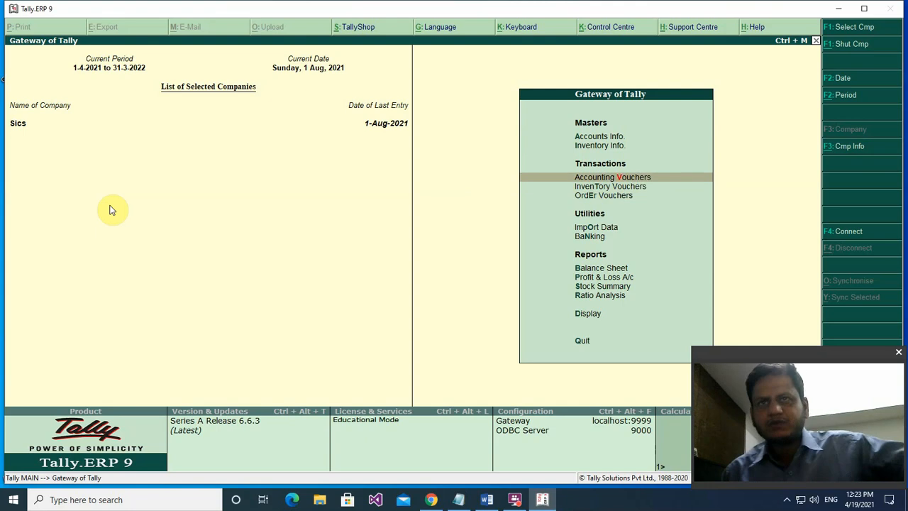
key("Down")
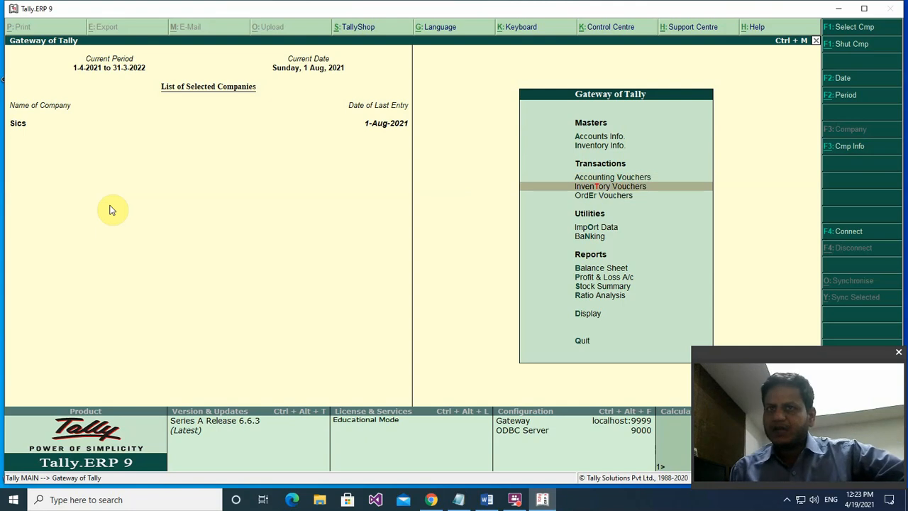
key("Down")
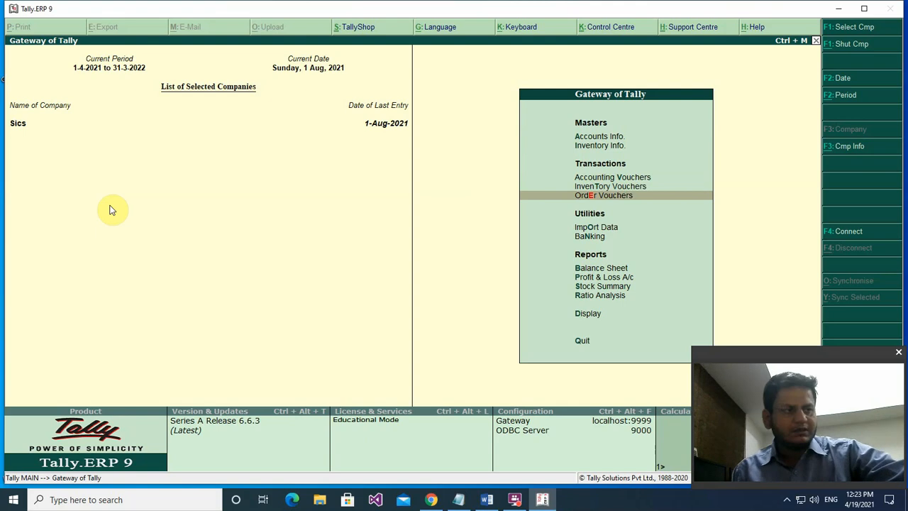
key("Return")
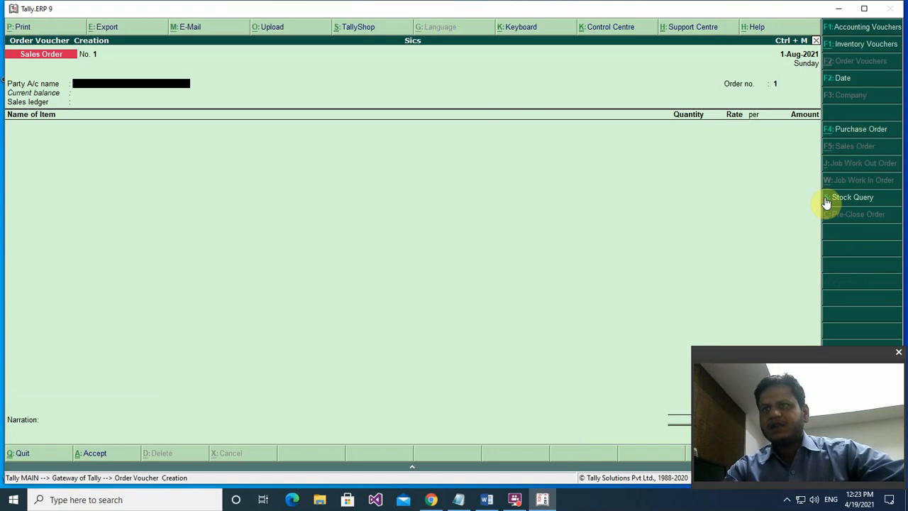
key("F4")
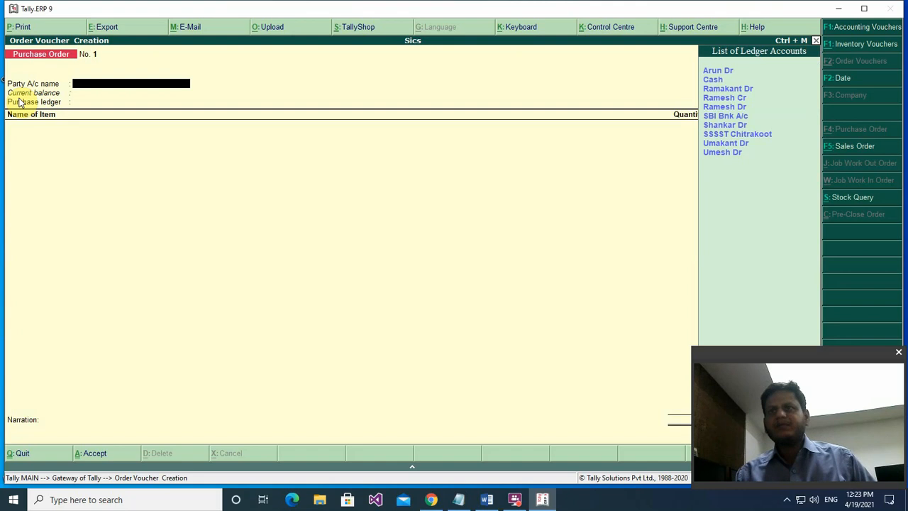
- Choose the supplier ledger marked Cr as the party account of the purchase order
key("Down")
key("Down")
key("Down")
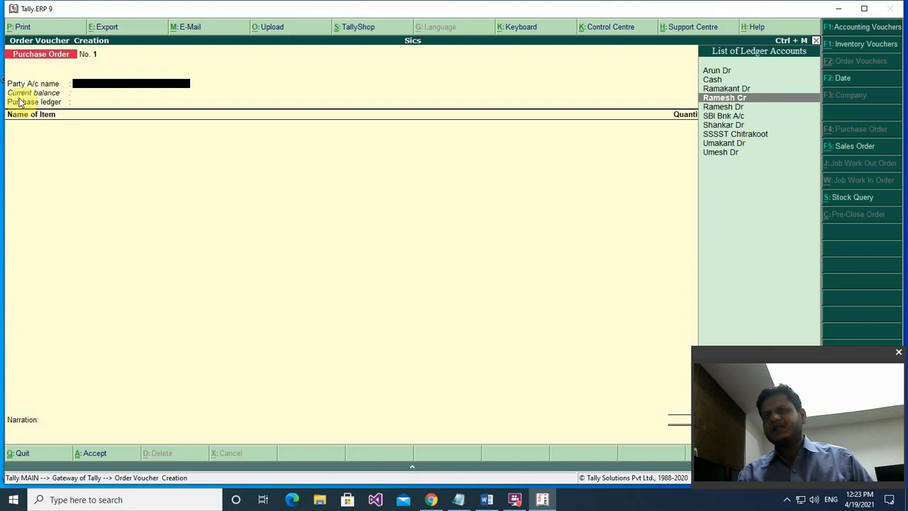
key("Down")
key("Down")
key("Down")
key("Up")
key("Up")
key("Up")
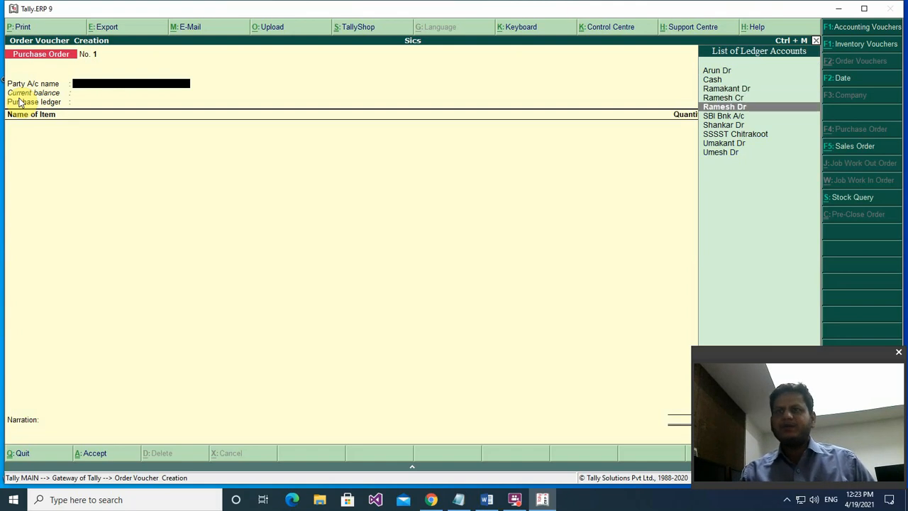
key("Return")
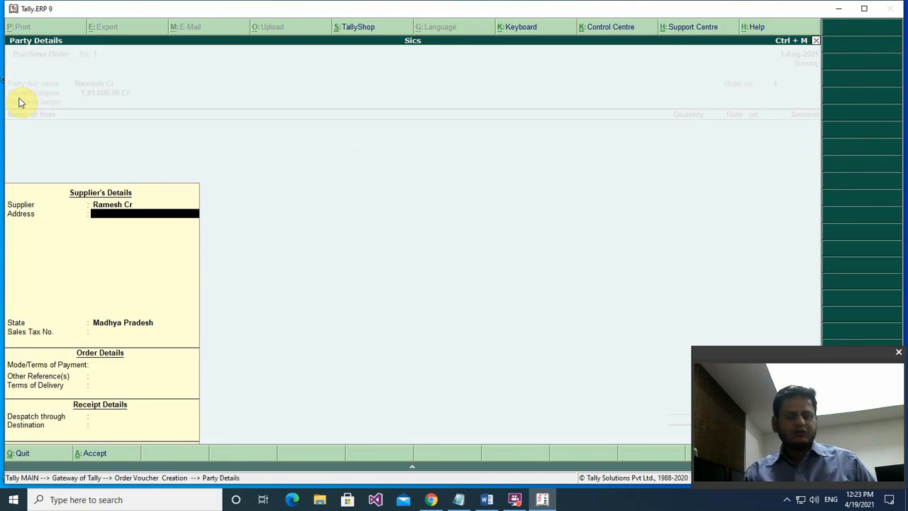
- Fill in the supplier's address, keeping the preset state and leaving the sales tax number blank
type("Satna")
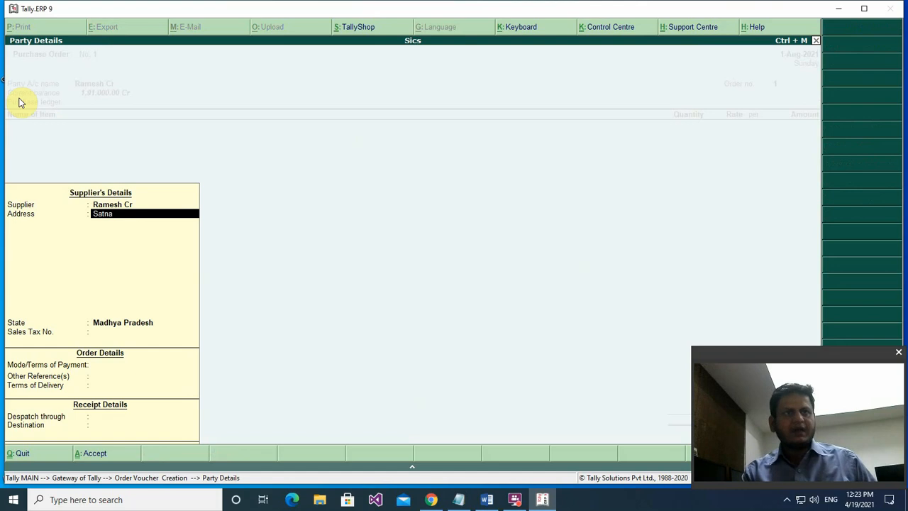
key("Return")
key("Return")
key("Return")
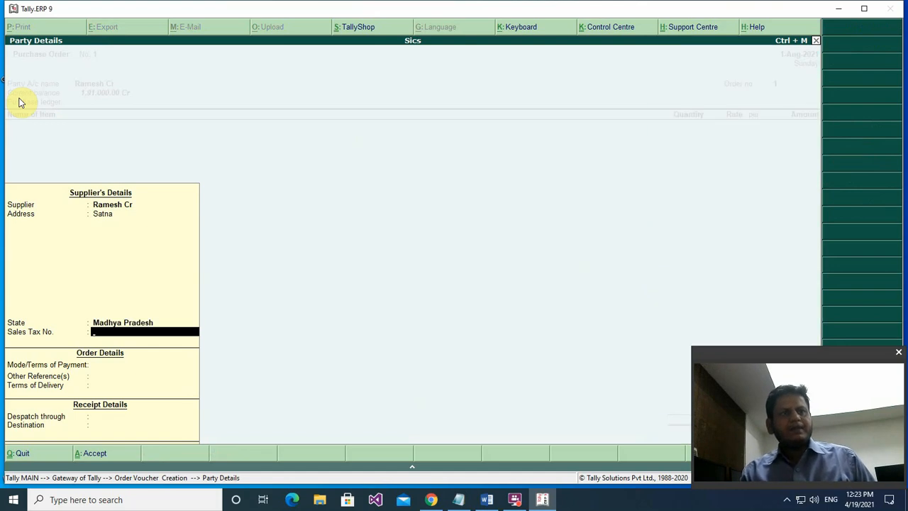
key("Return")
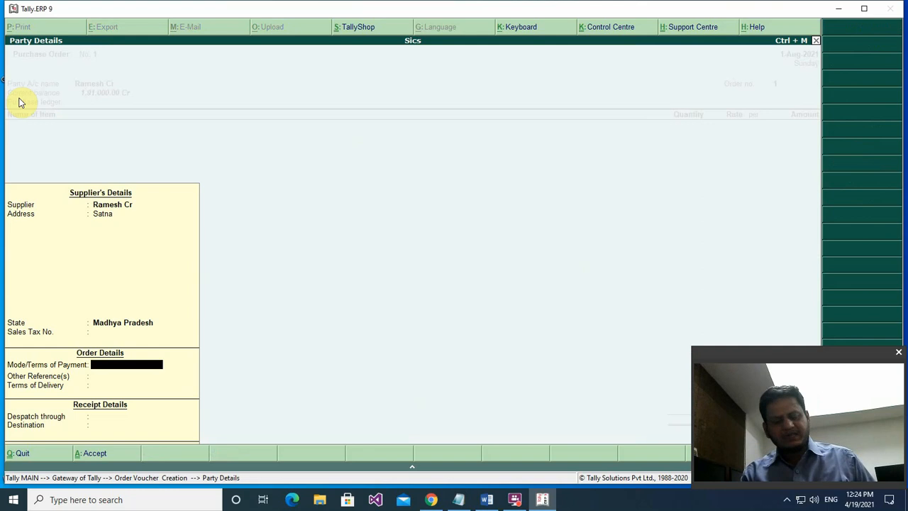
- Set the mode of payment to Cash, leaving the other references and terms of delivery blank
type("Cash")
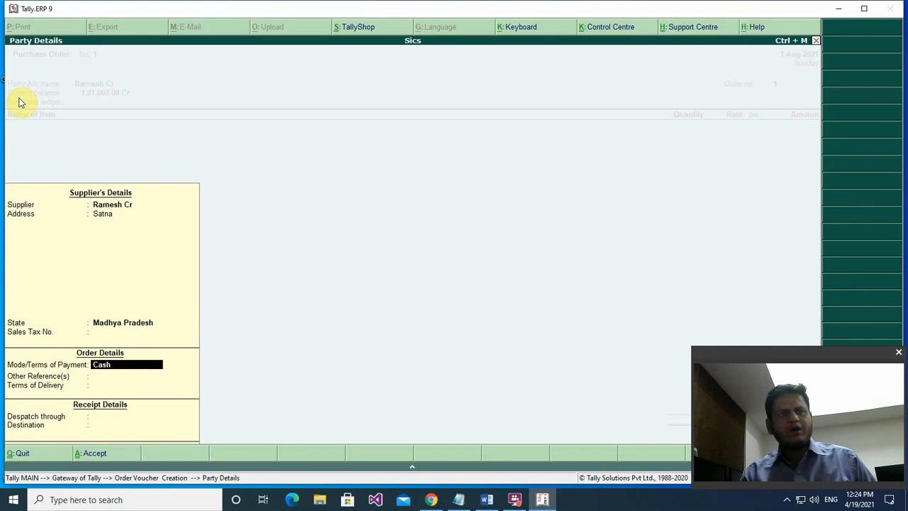
key("Return")
key("Return")
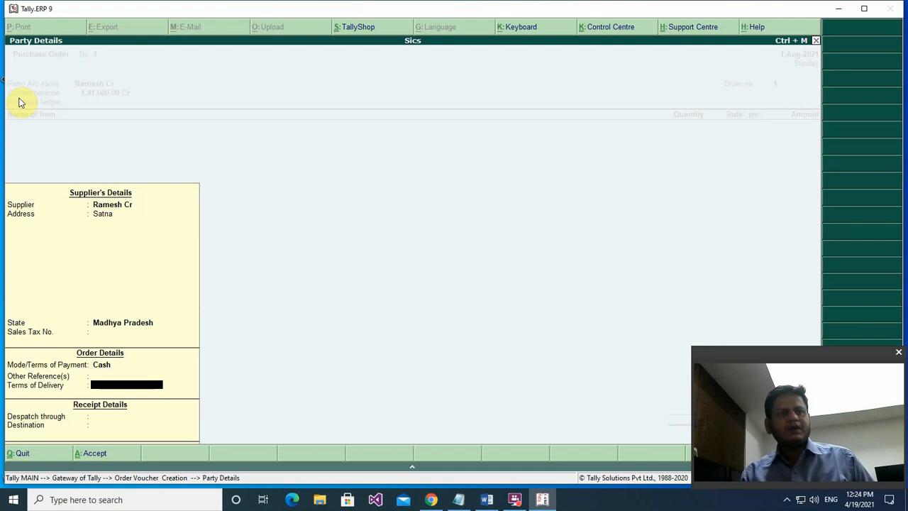
key("Return")
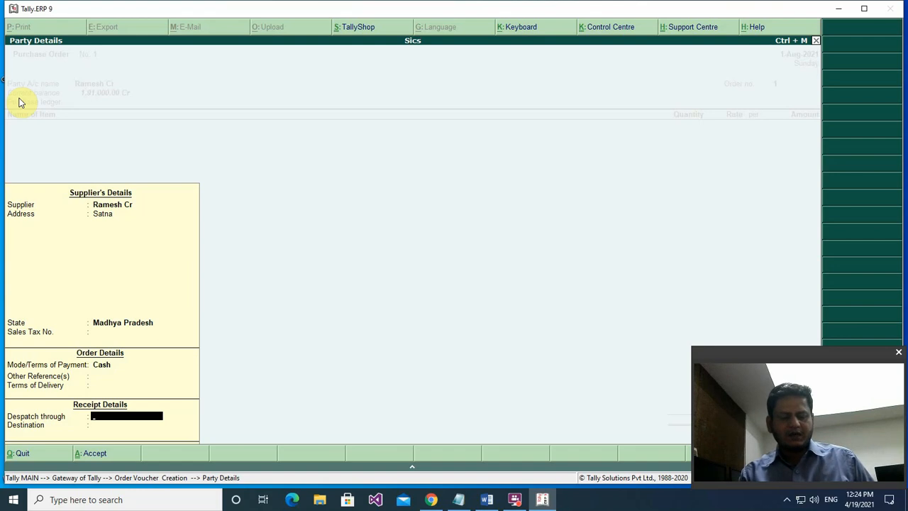
- Fill in the receipt details with despatch through Transport and destination Chitrakoot, completing the supplier's party details
type("Tran")
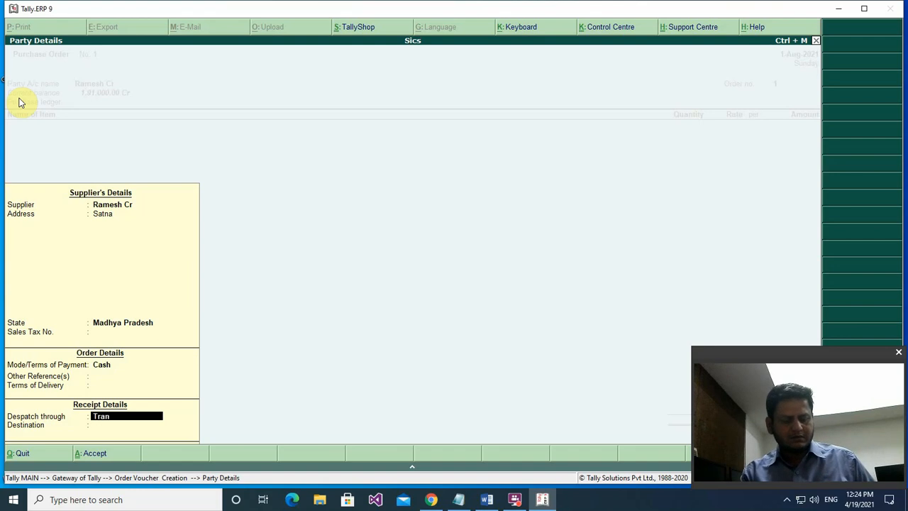
type("sport")
key("Return")
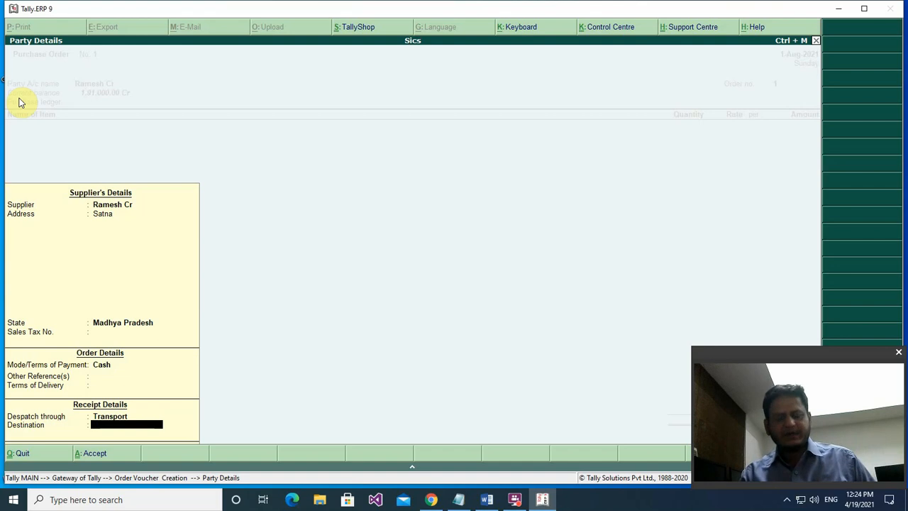
type("Chitr")
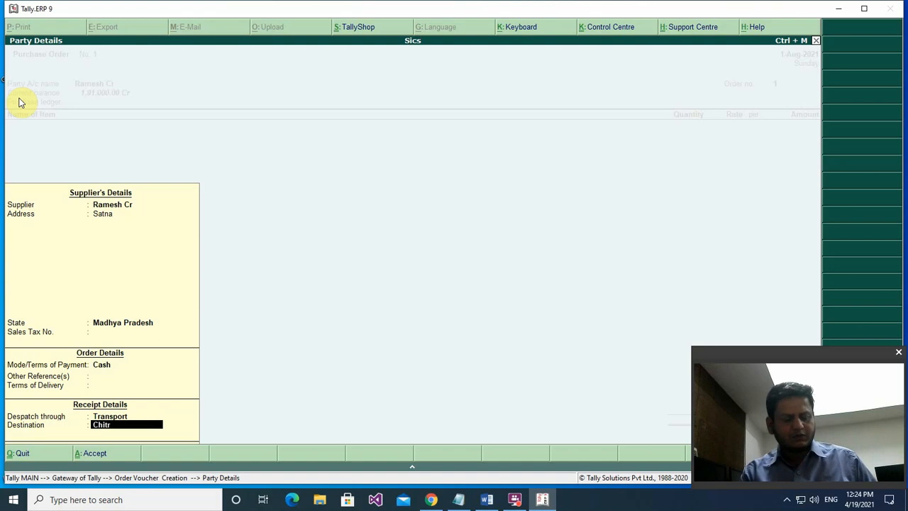
type("akoot")
key("Return")
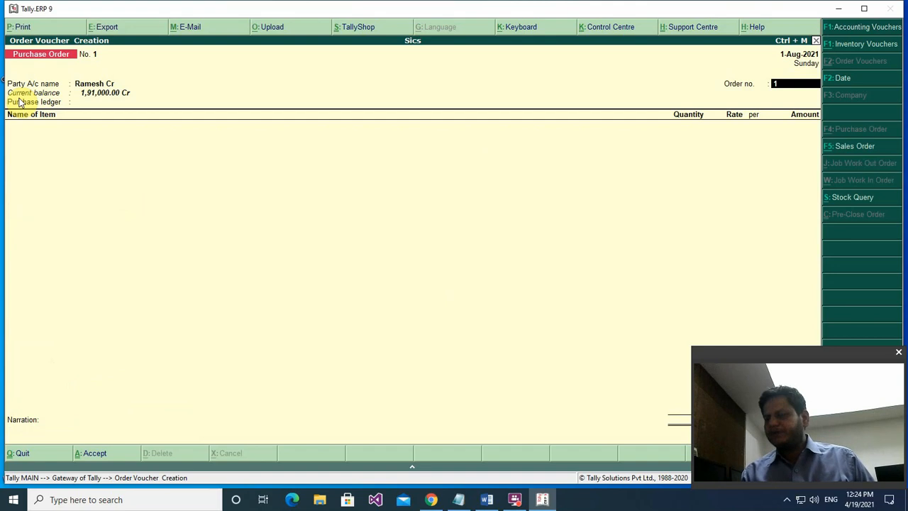
- Keep the preset order number, then choose Purchase A/c as the purchase ledger and Hp Computer as the ordered stock item
key("Return")
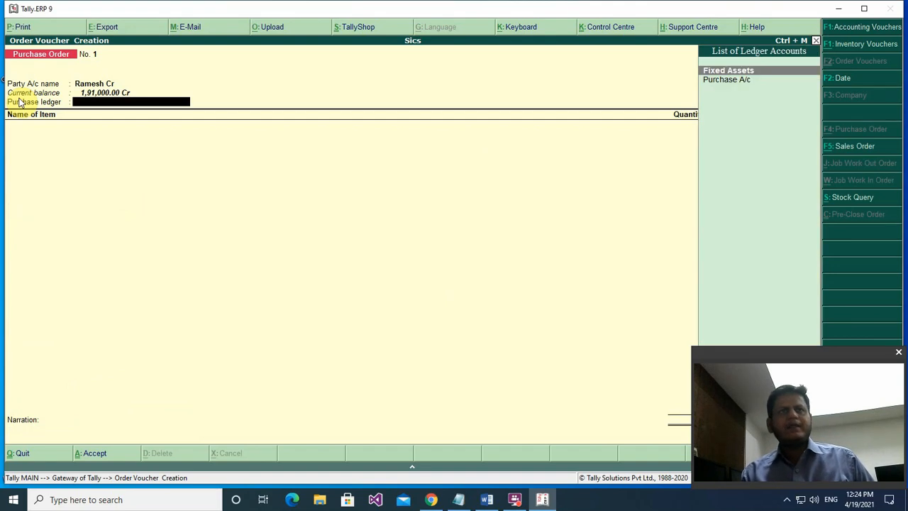
key("Return")
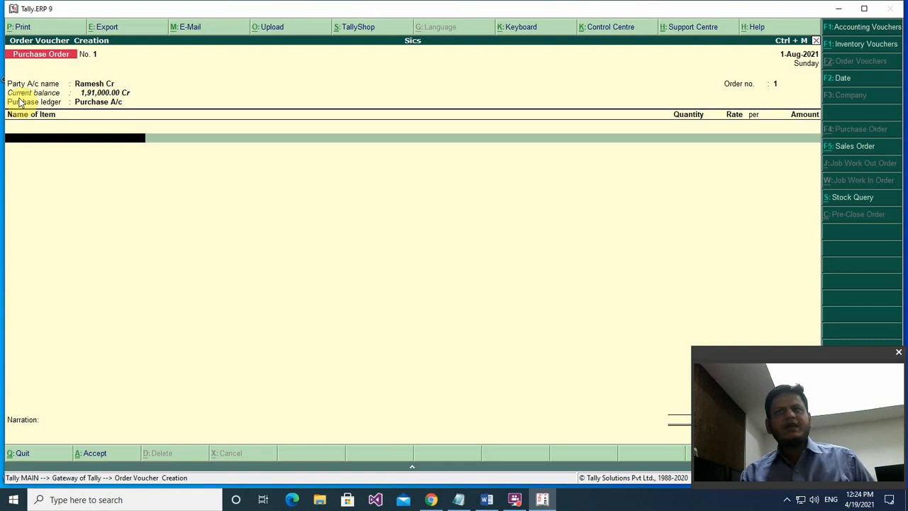
key("Down")
key("Down")
key("Down")
key("Down")
key("Down")
key("Down")
key("Down")
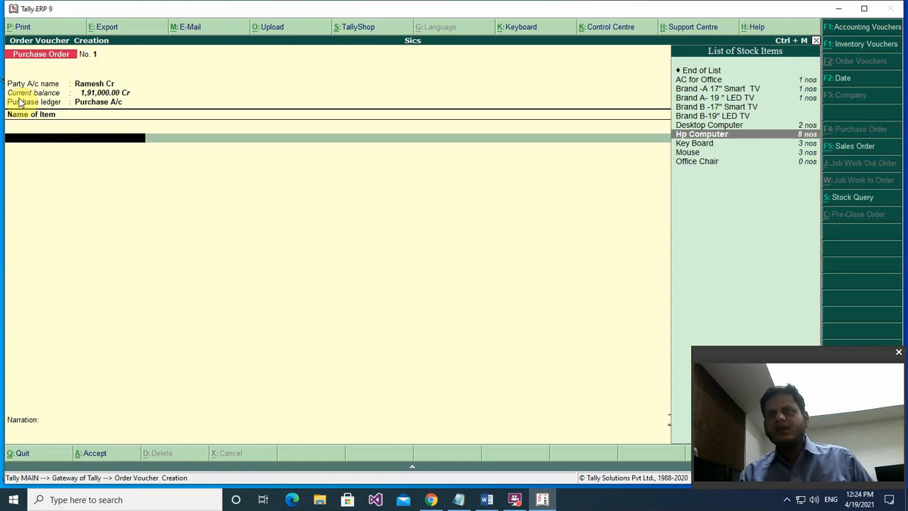
key("Up")
key("Up")
key("Down")
key("Down")
key("Down")
key("Down")
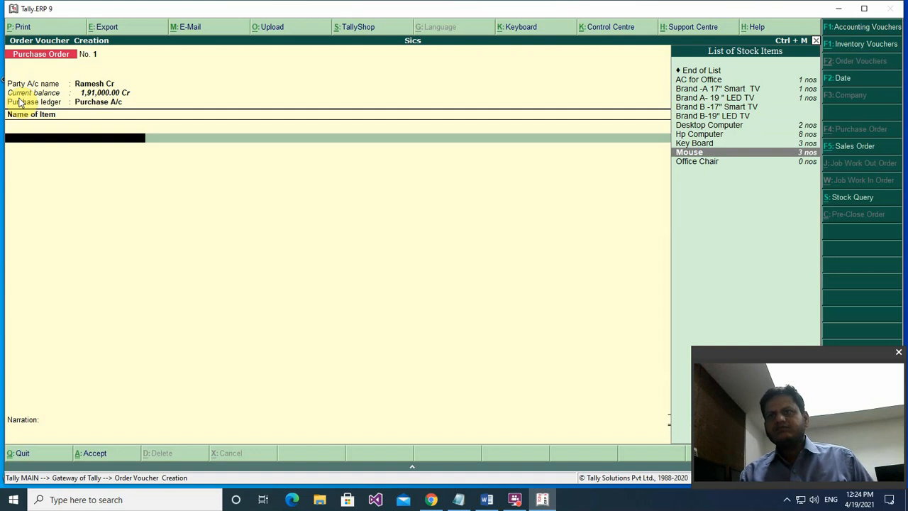
key("Down")
key("Up")
key("Up")
key("Up")
key("Up")
key("Up")
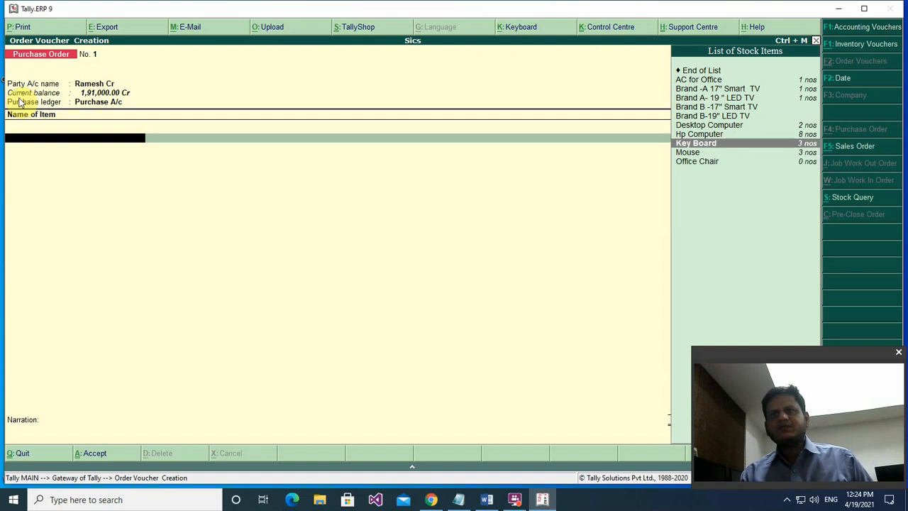
key("Down")
key("Down")
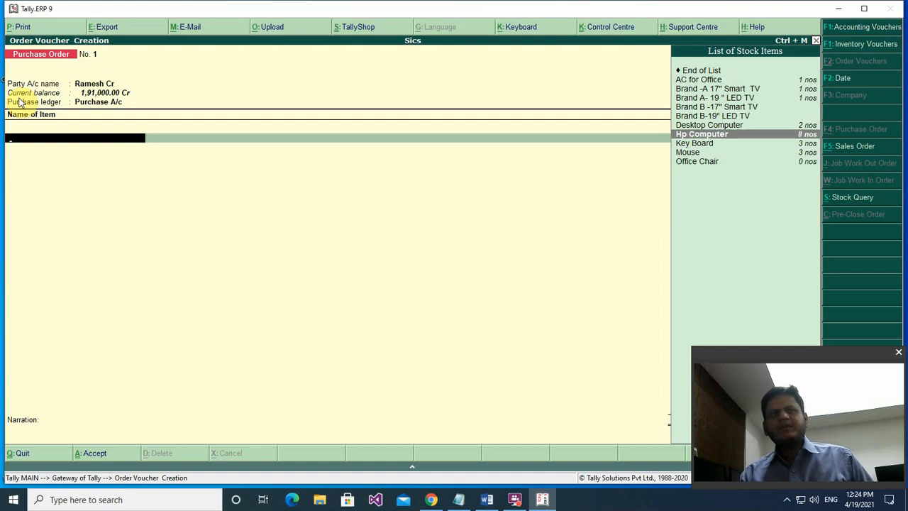
key("Return")
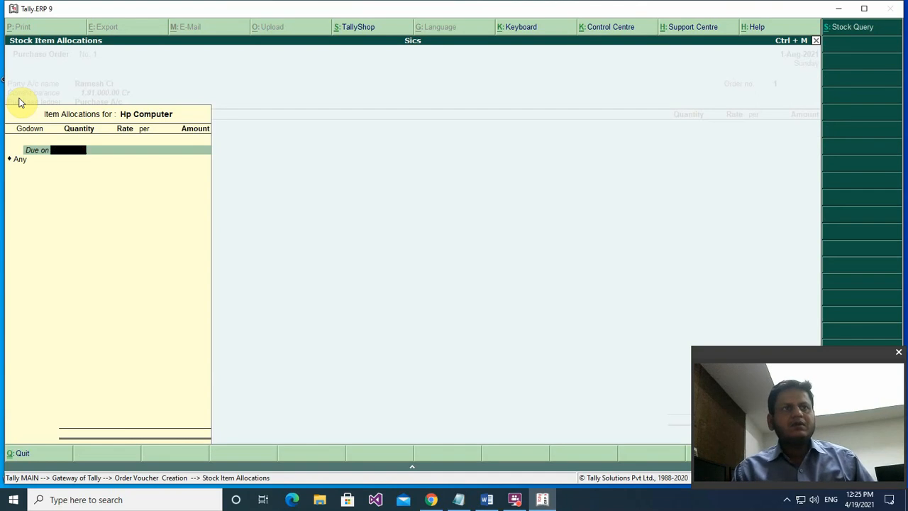
- Set the Hp Computer allocation's due date to 31-May-2021 and its godown to Kamtan
type("may")
key("Return")
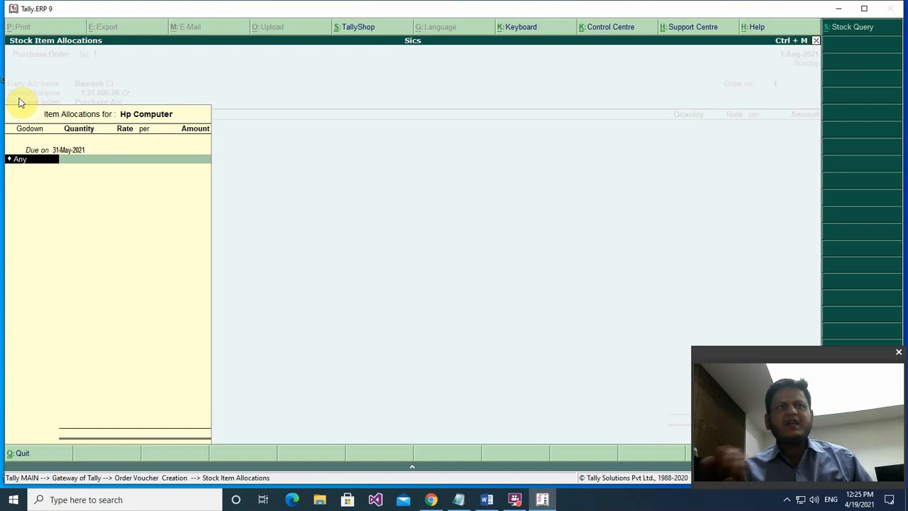
key("BackSpace")
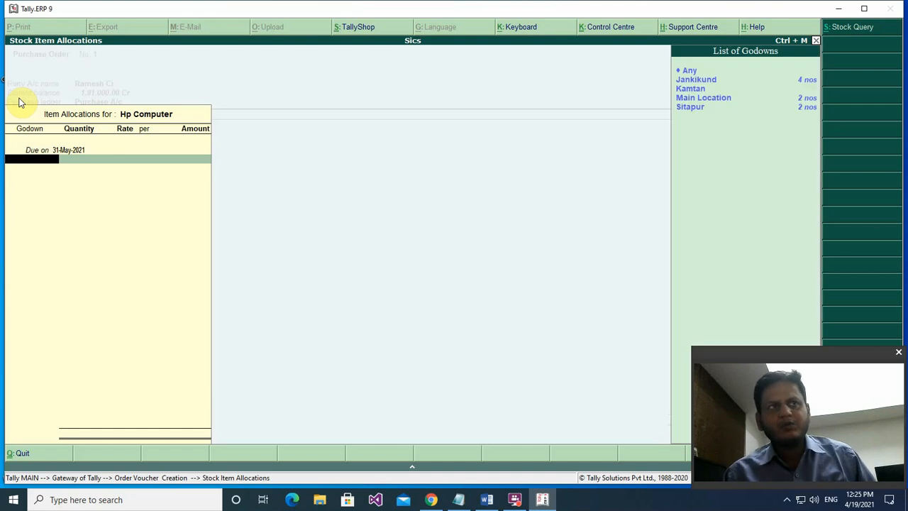
key("Down")
key("Down")
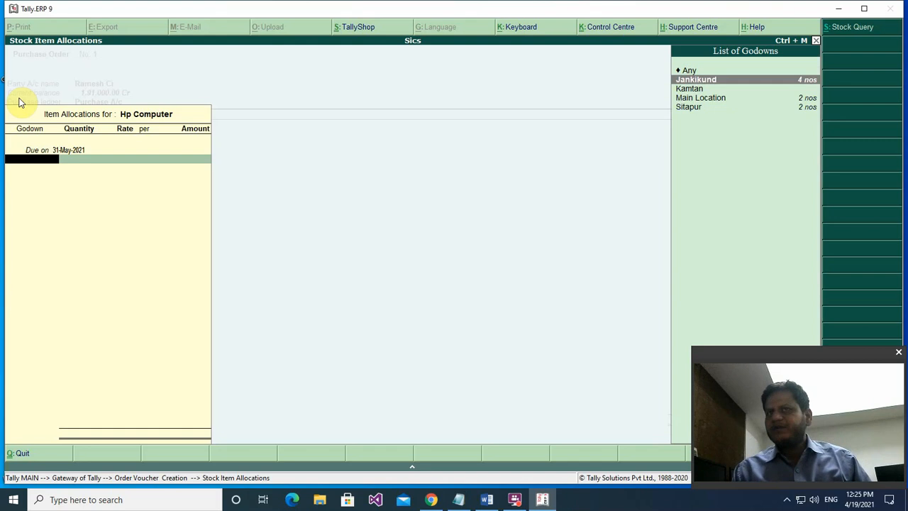
key("Down")
key("Return")
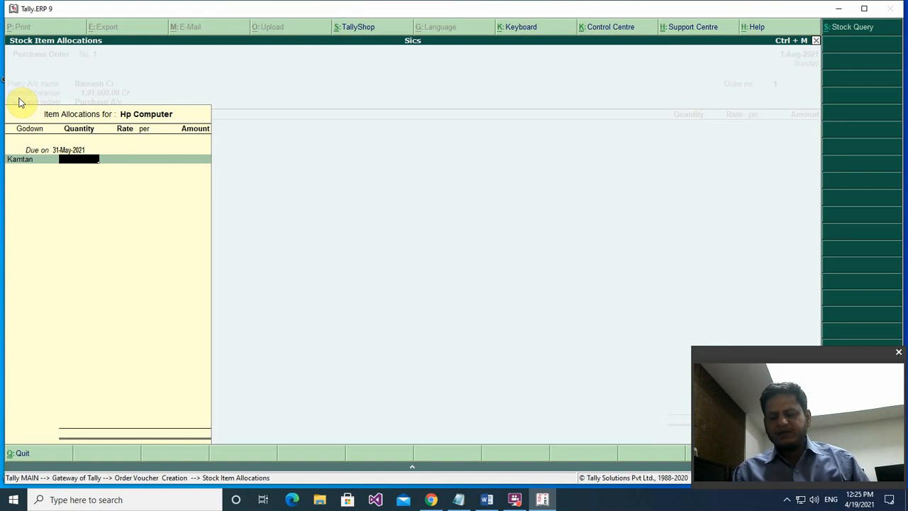
- Enter a quantity of 5 nos for Hp Computer at the preset rate of 10,000.00 and complete the item allocation
type("5")
key("Return")
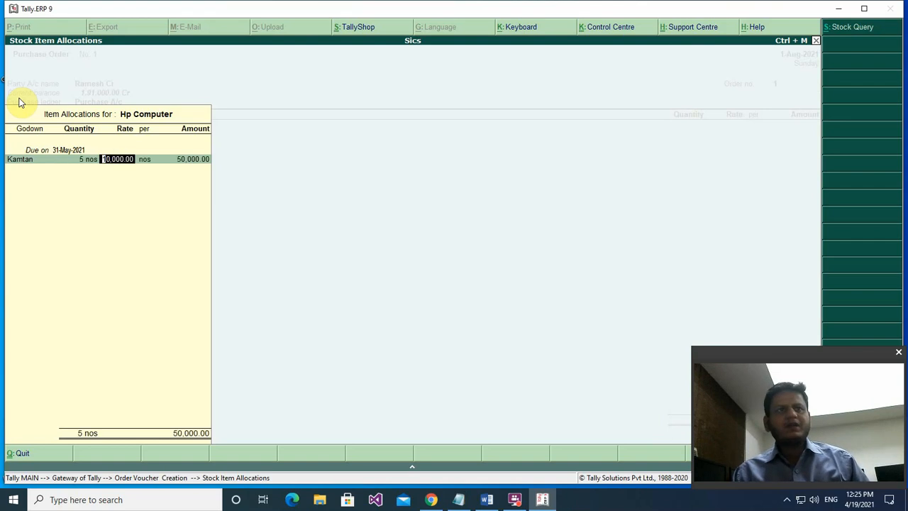
key("Return")
key("Return")
key("Return")
key("Return")
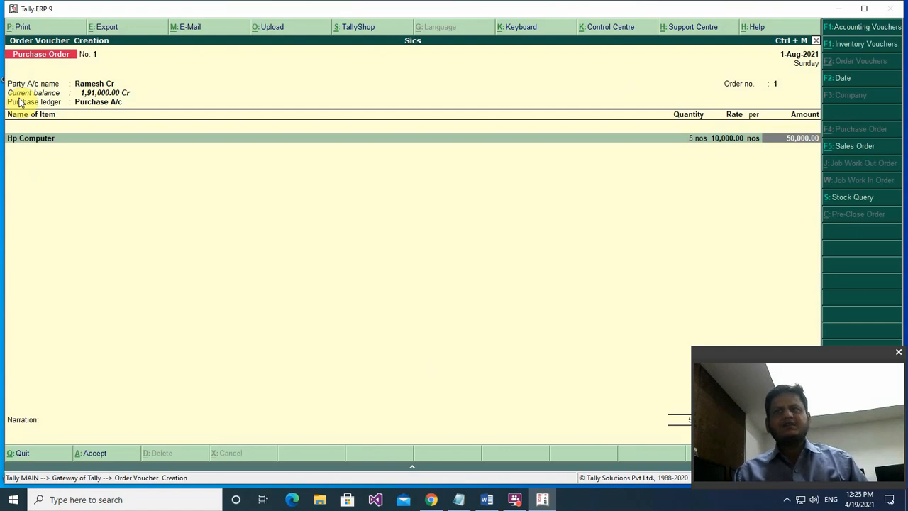
- Change the purchase order's voucher date to 1-Apr-2021
key("F2")
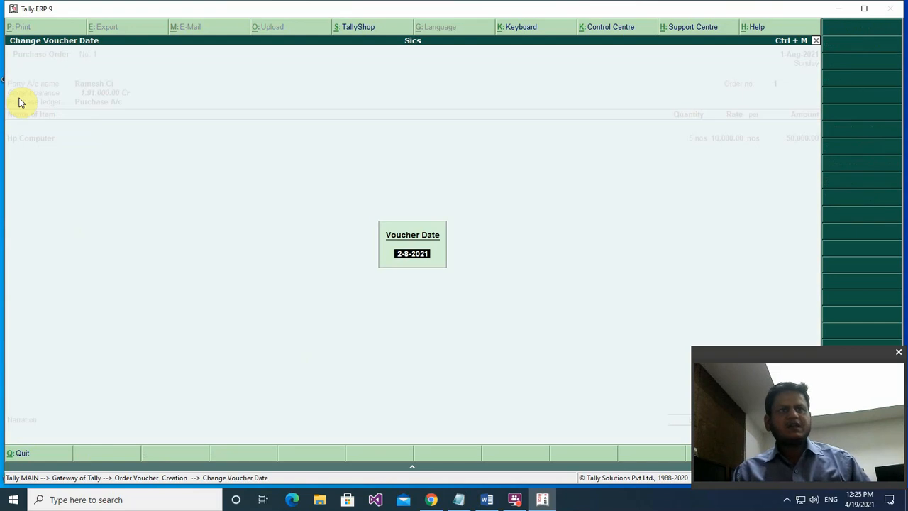
type("1-4")
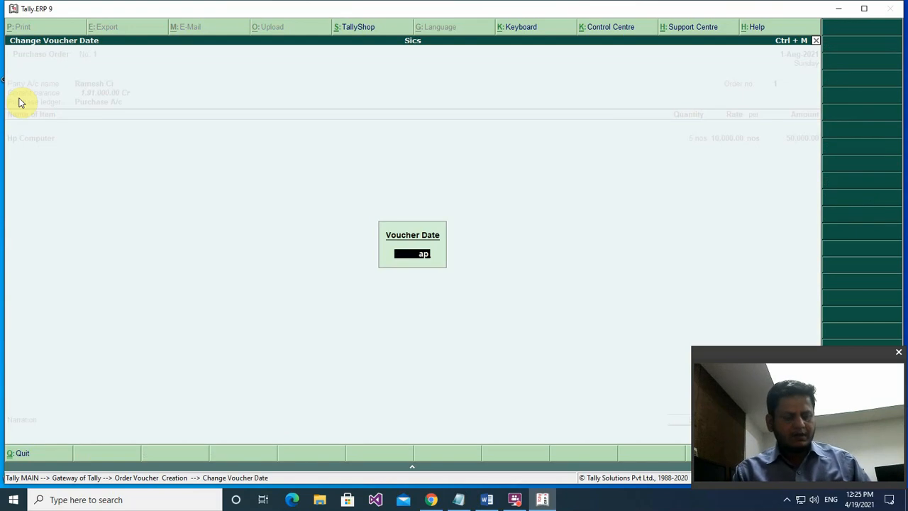
key("Return")
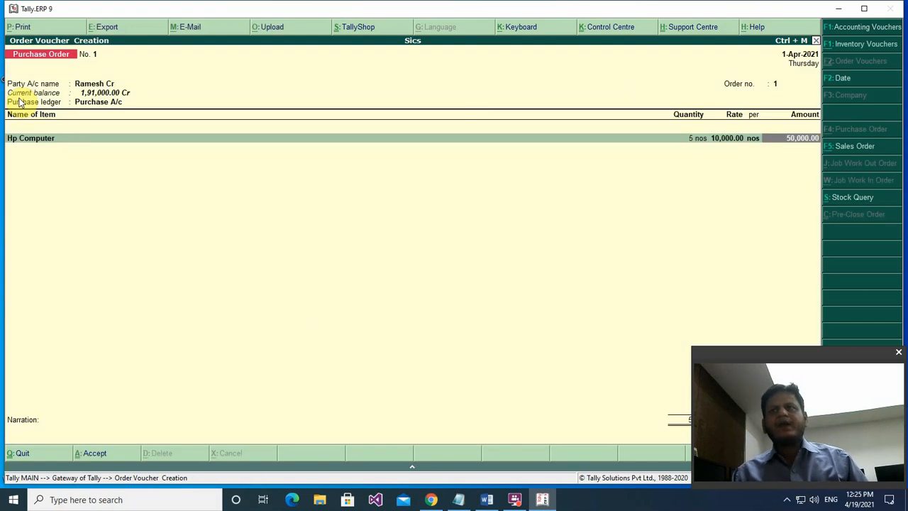
- End the item list without adding more items and save the purchase order with a blank narration
key("Return")
key("Return")
key("Return")
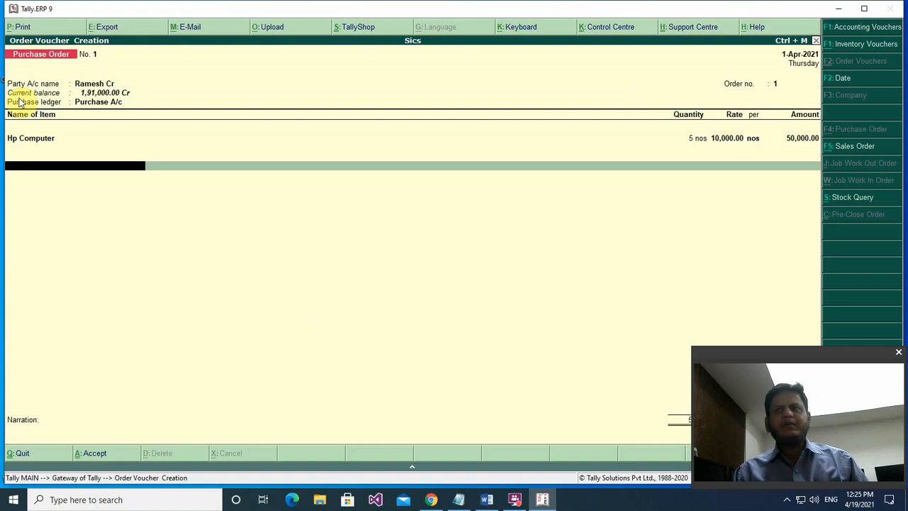
key("Return")
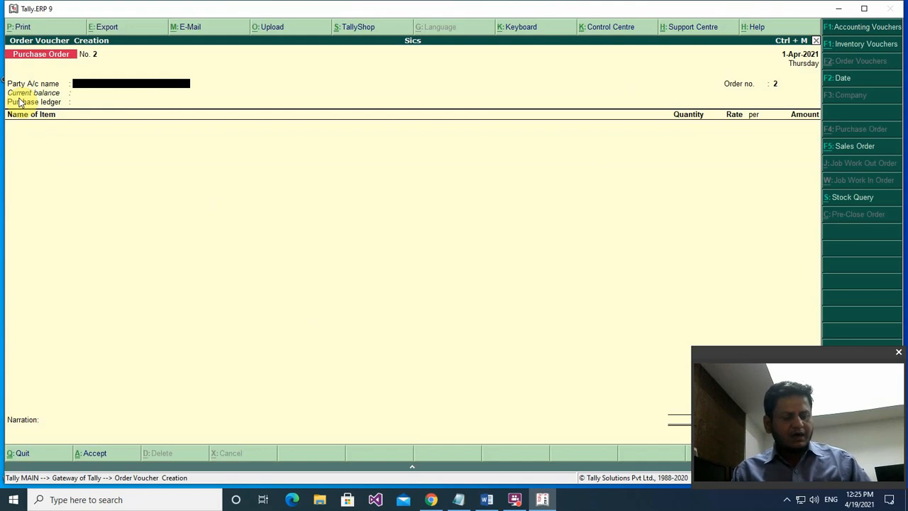
- Switch to a sales order and choose the customer ledger marked Dr directly below SBI Bnk A/c as its party account
key("F5")
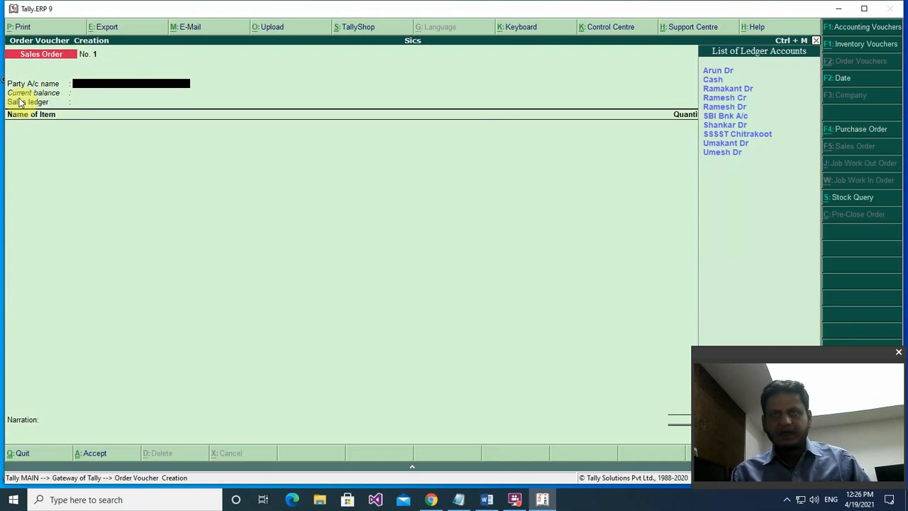
key("Down")
key("Down")
key("Down")
key("Down")
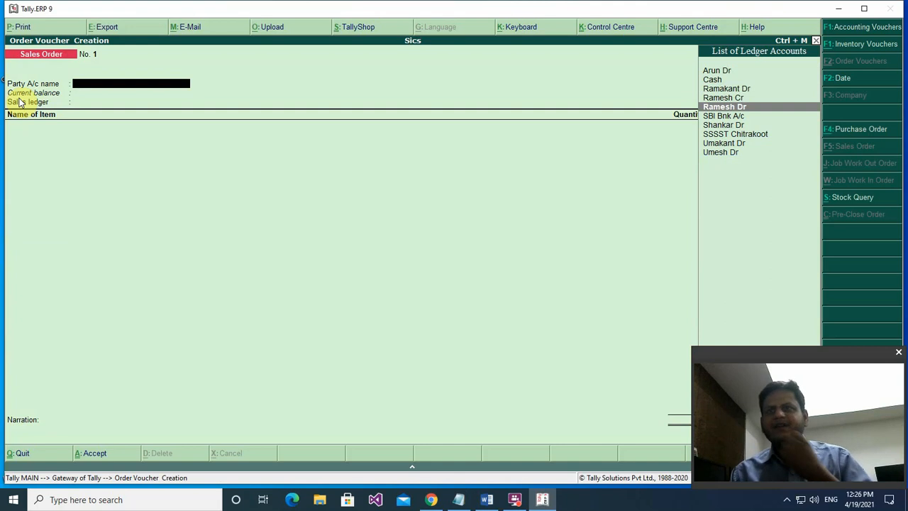
key("Down")
key("Down")
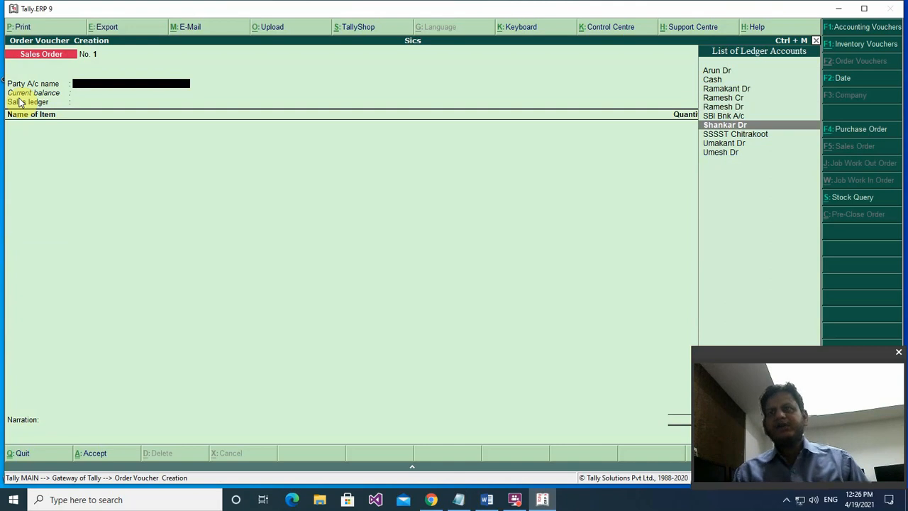
key("Return")
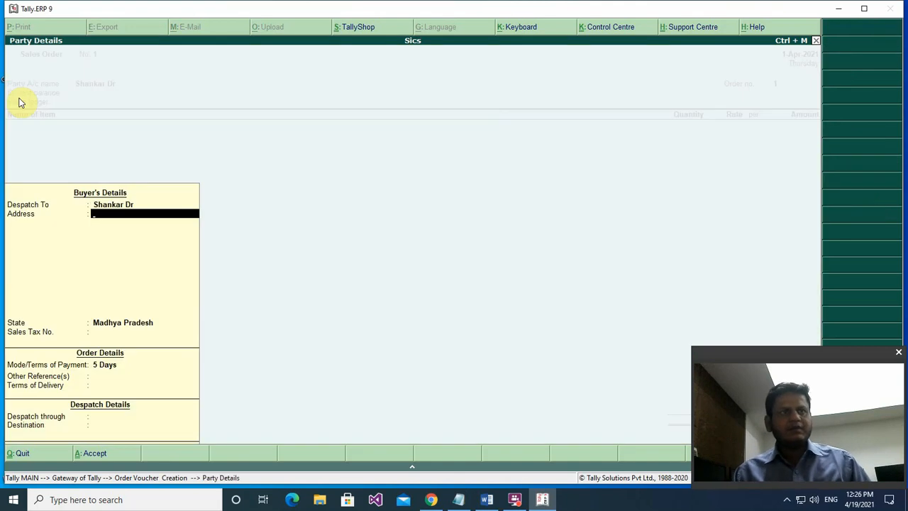
- Fill in the buyer's address and set the state to Uttar Pradesh, leaving the sales tax number blank
type("Banda")
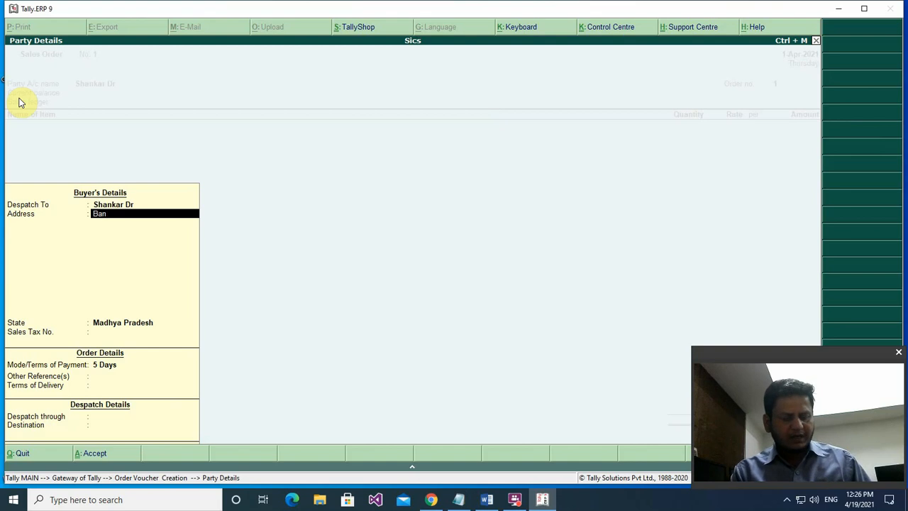
key("Return")
key("Return")
key("Return")
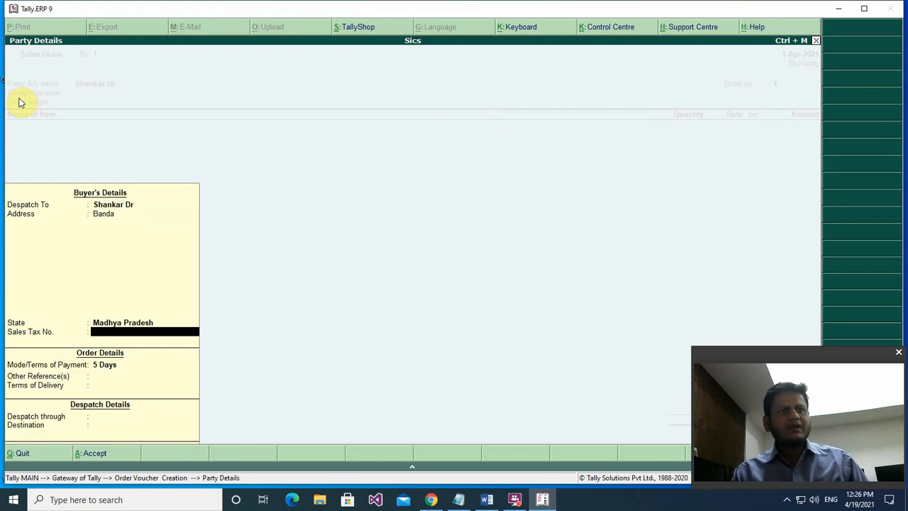
key("BackSpace")
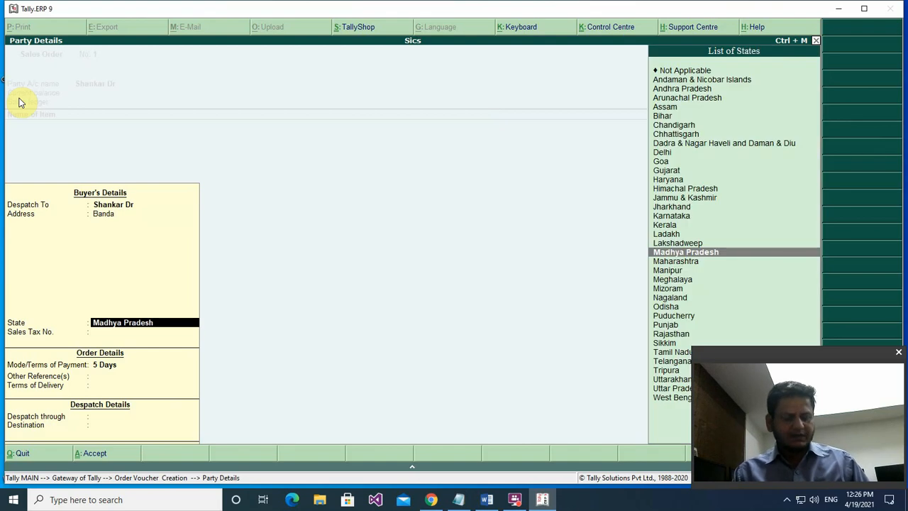
type("u")
key("Down")
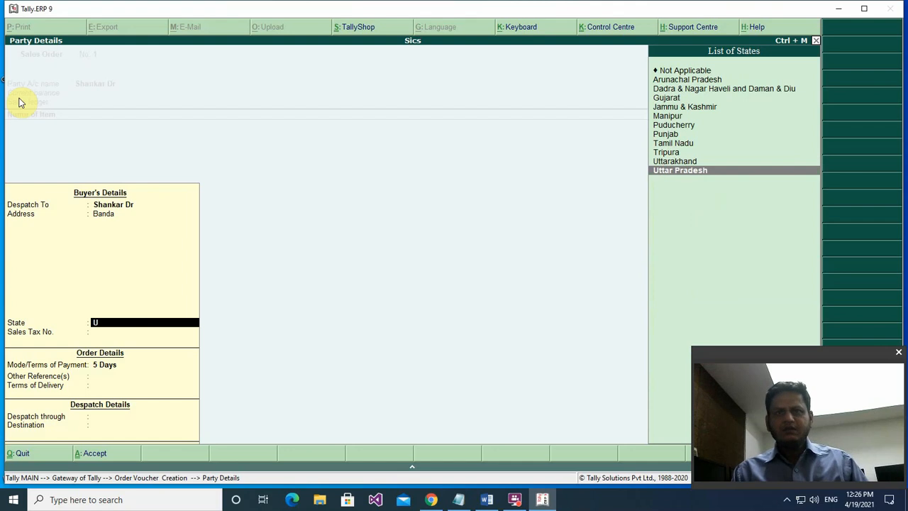
key("Return")
key("Return")
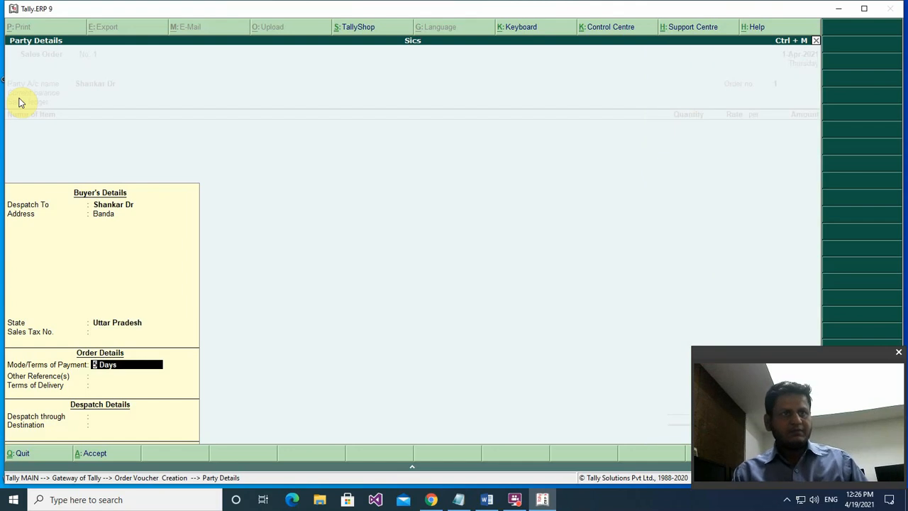
- Keep the payment terms at 5 Days, leave reference and delivery terms blank, and enter despatch through Tranport with destination Banda
key("Return")
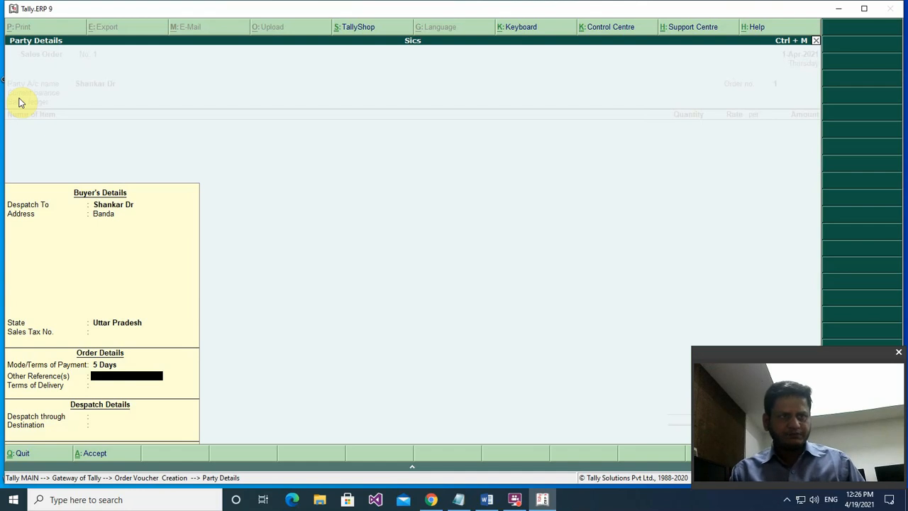
key("Return")
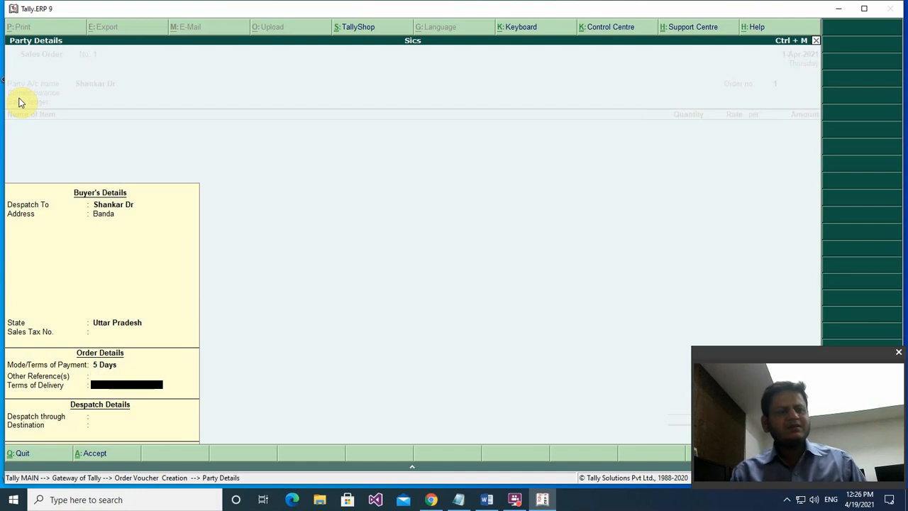
key("Return")
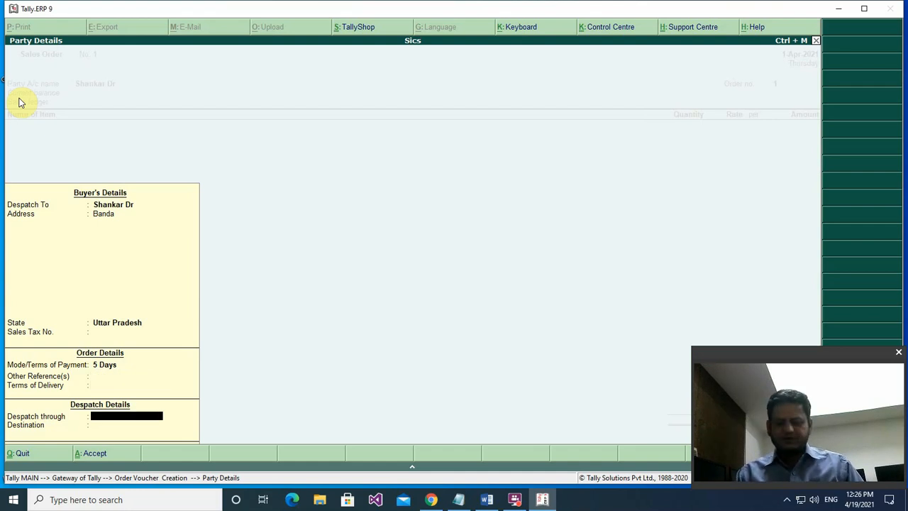
type("P")
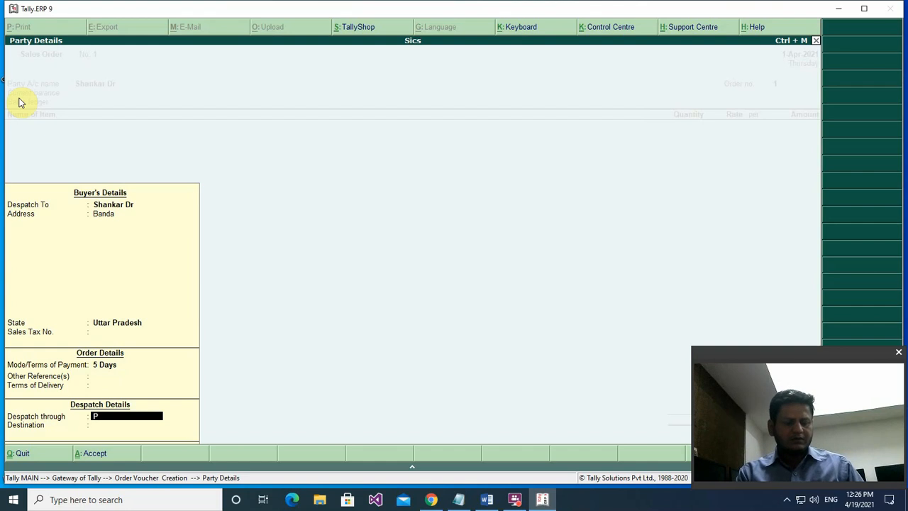
key("BackSpace")
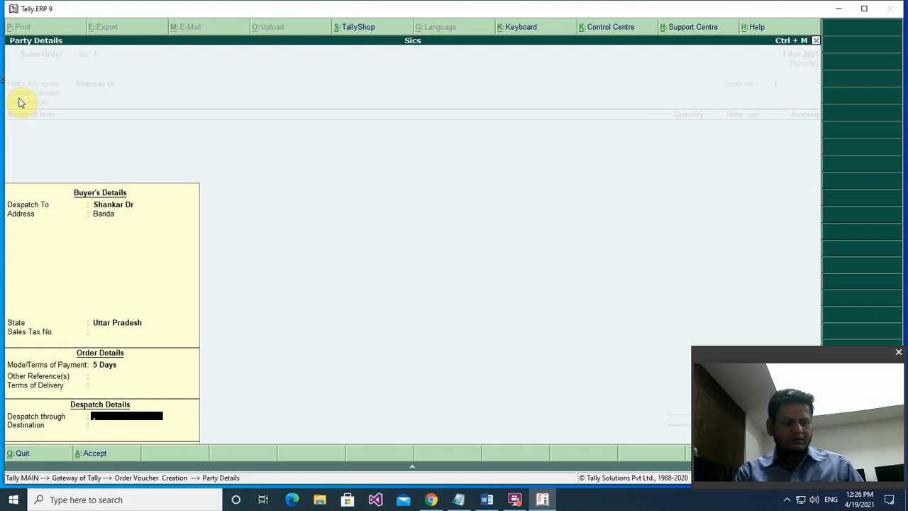
type("Tranport")
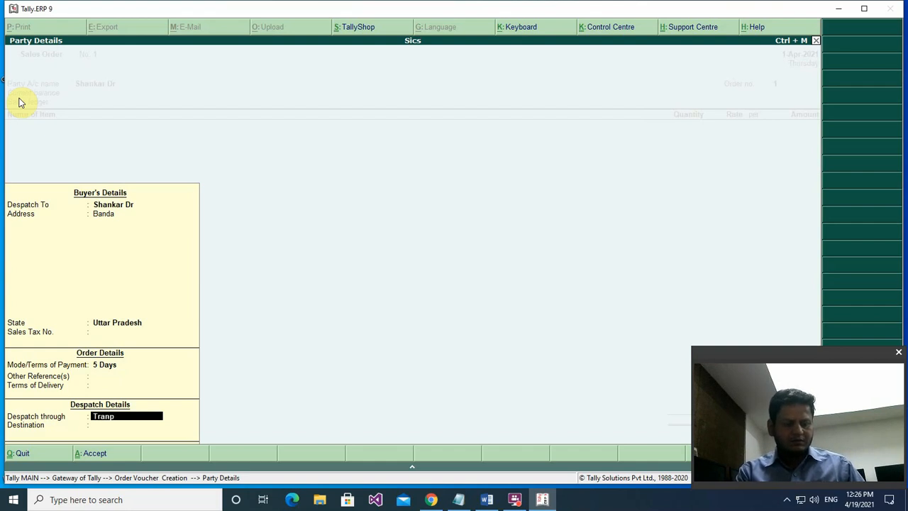
key("Return")
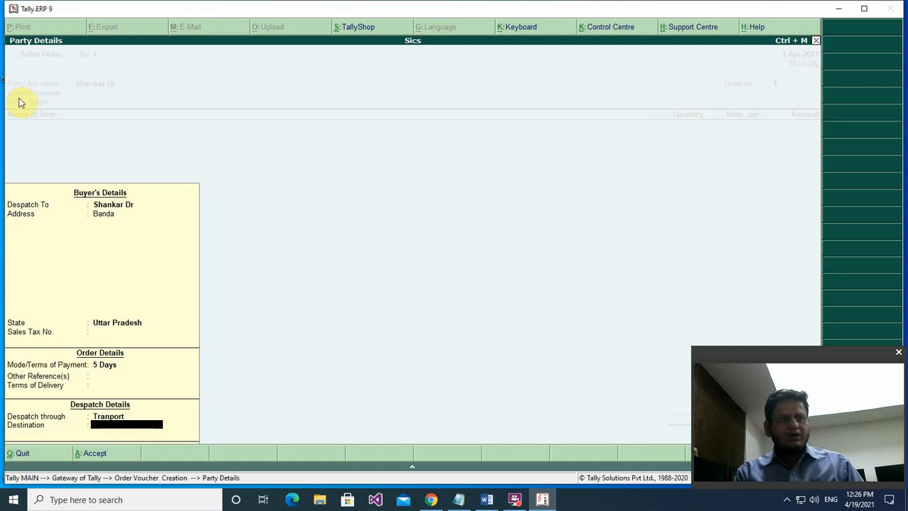
type("Banda")
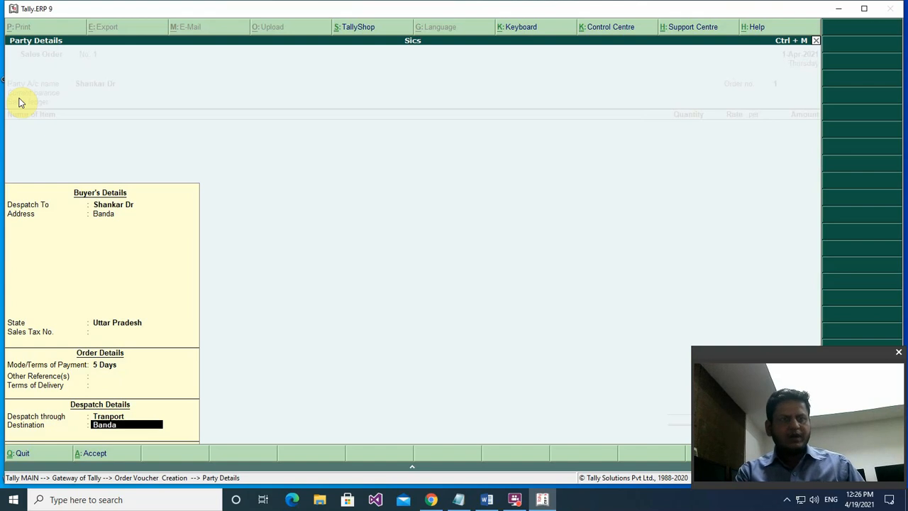
key("Return")
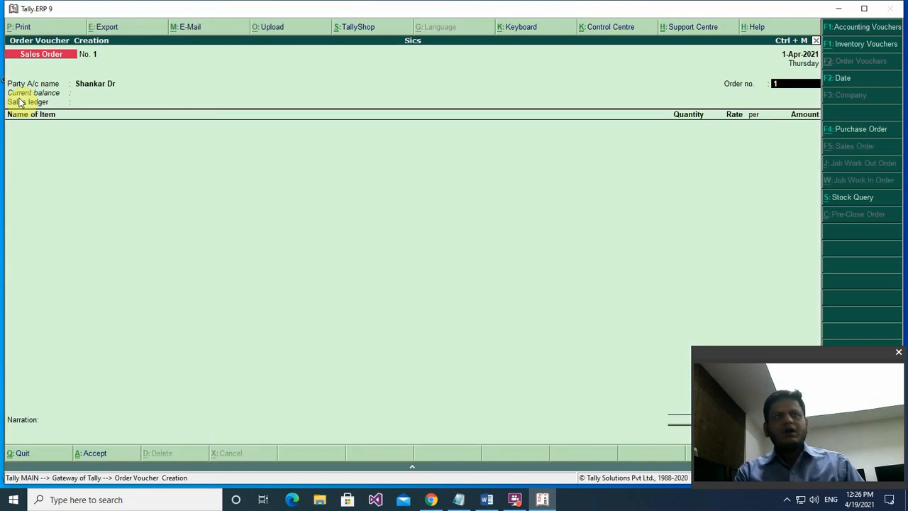
- Enter 1 as the sales order's order number and use Sales A/c as the sales ledger
type("1")
key("Return")
key("Return")
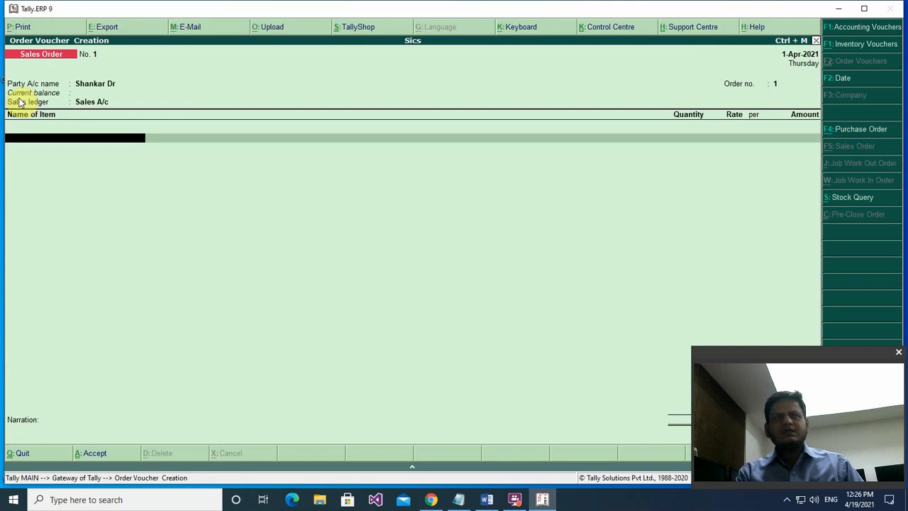
- Choose Hp Computer as the stock item on the sales order's first line
key("Down")
key("Down")
key("Down")
key("Down")
key("Down")
key("Down")
key("Down")
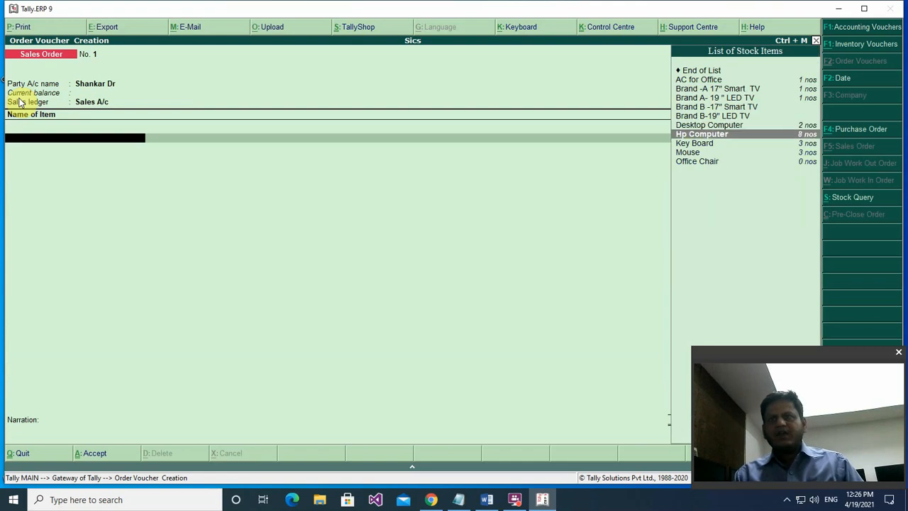
key("Return")
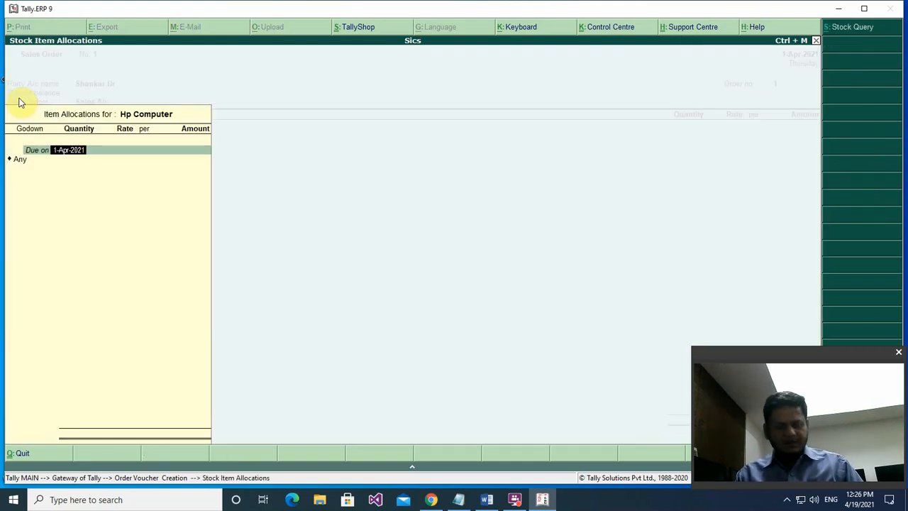
- Set the Hp Computer allocation's due date to 31-May-2021 and its godown to Main Location
type("31-5")
key("Return")
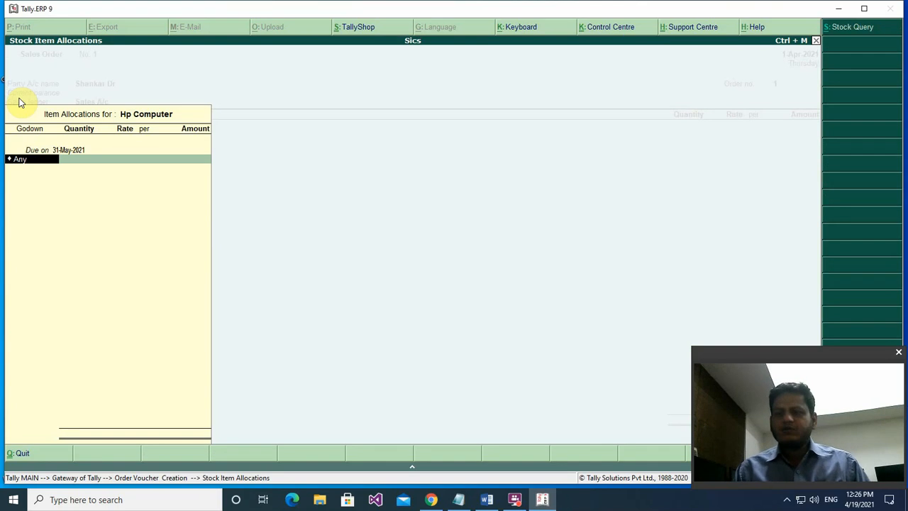
key("Return")
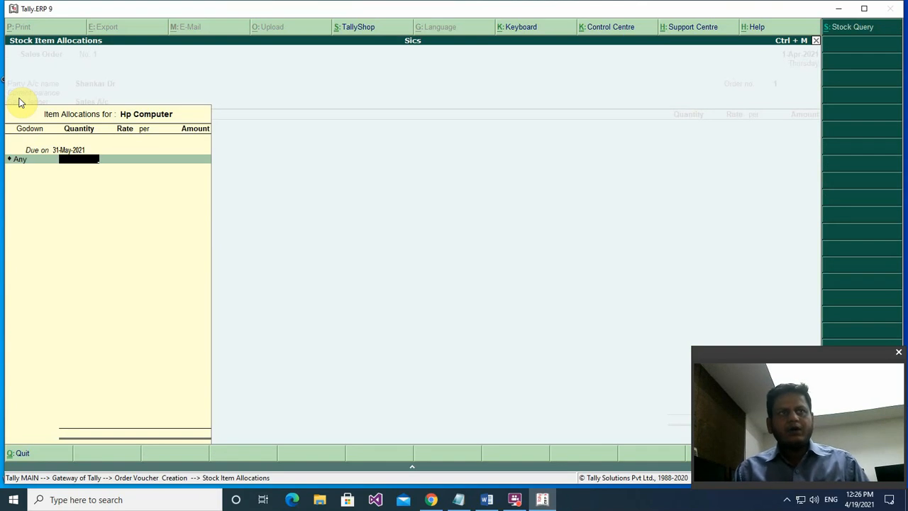
key("BackSpace")
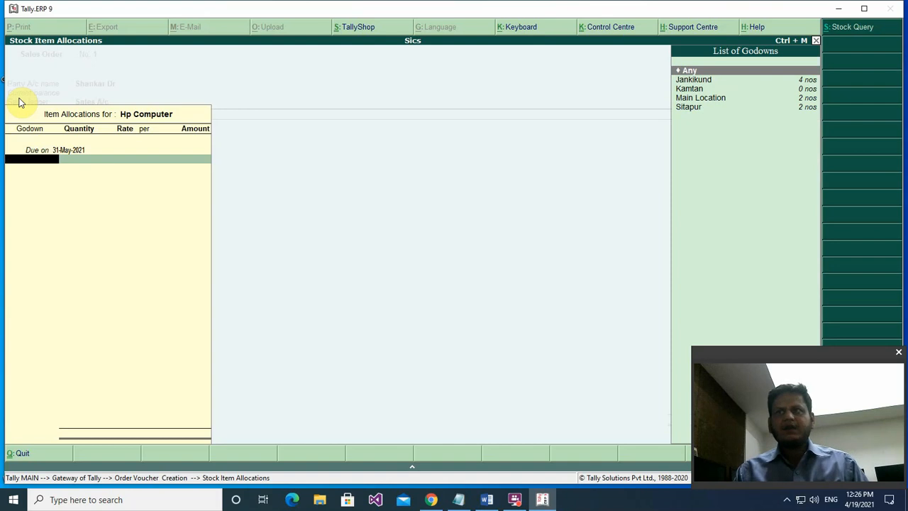
key("Down")
key("Down")
key("Down")
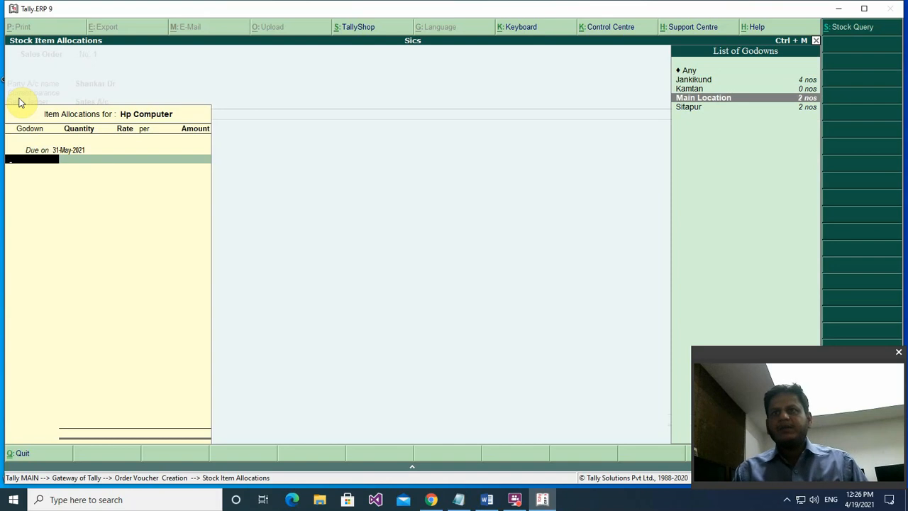
key("Return")
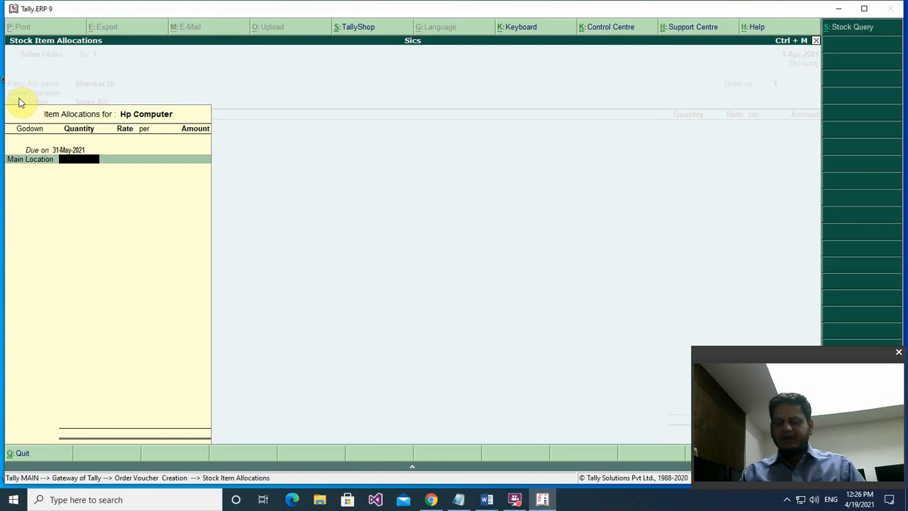
- Enter a quantity of 2 nos at a rate of 15000 for Hp Computer and complete the item allocation
type("5")
key("Return")
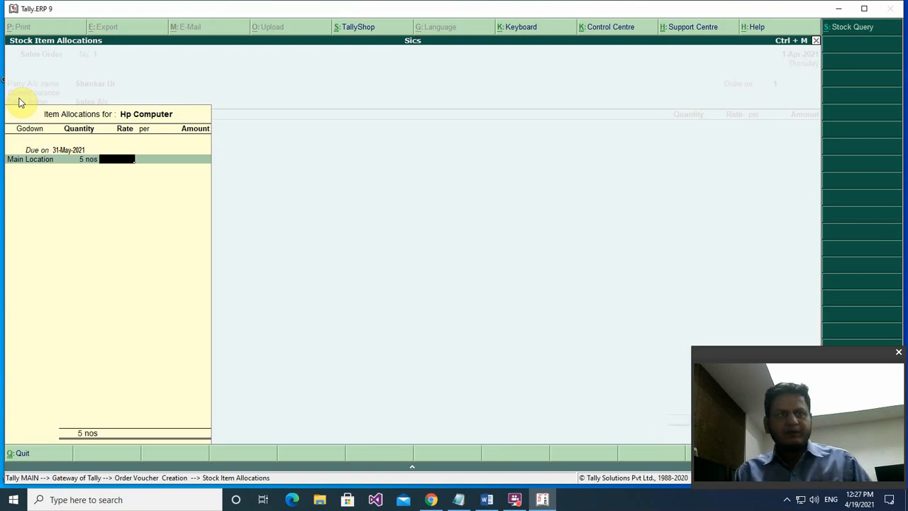
key("BackSpace")
type("2")
key("Return")
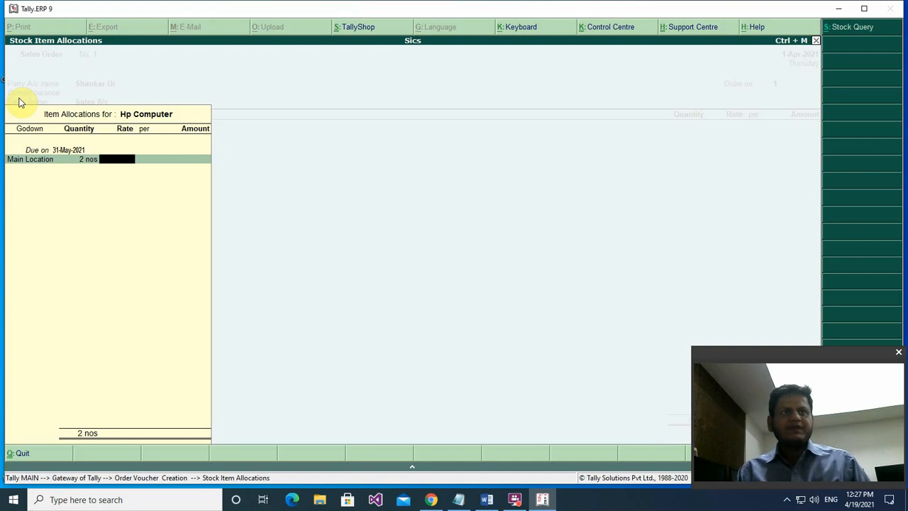
type("15000")
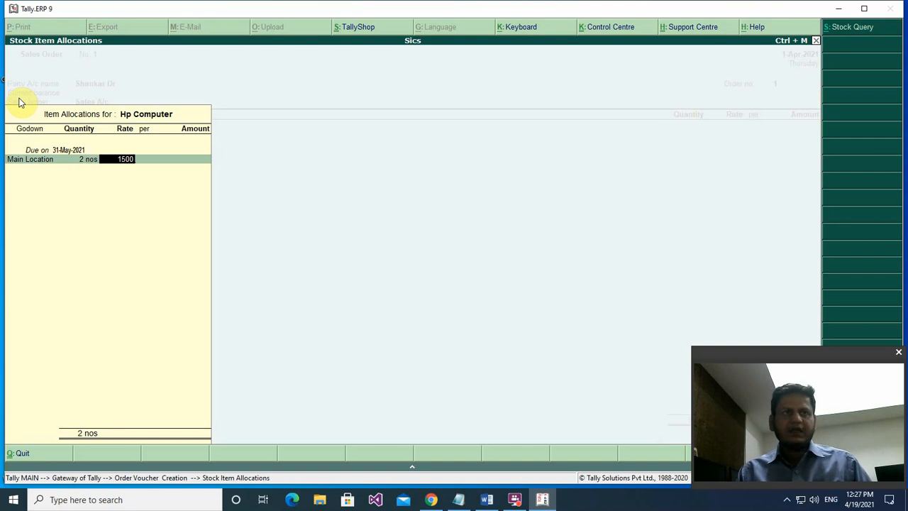
key("Return")
key("Return")
key("Return")
key("Return")
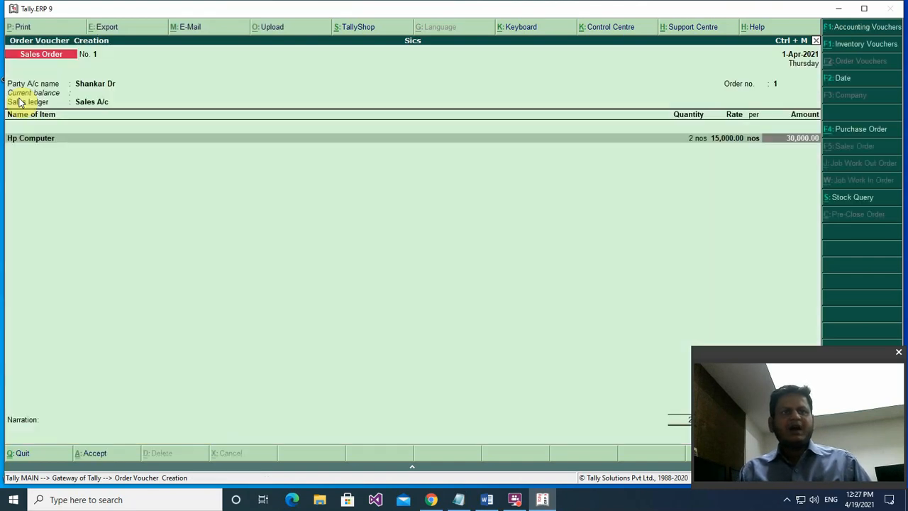
- Save the sales order with no further items and a blank narration, and return to the Gateway of Tally without quitting
key("Return")
key("Return")
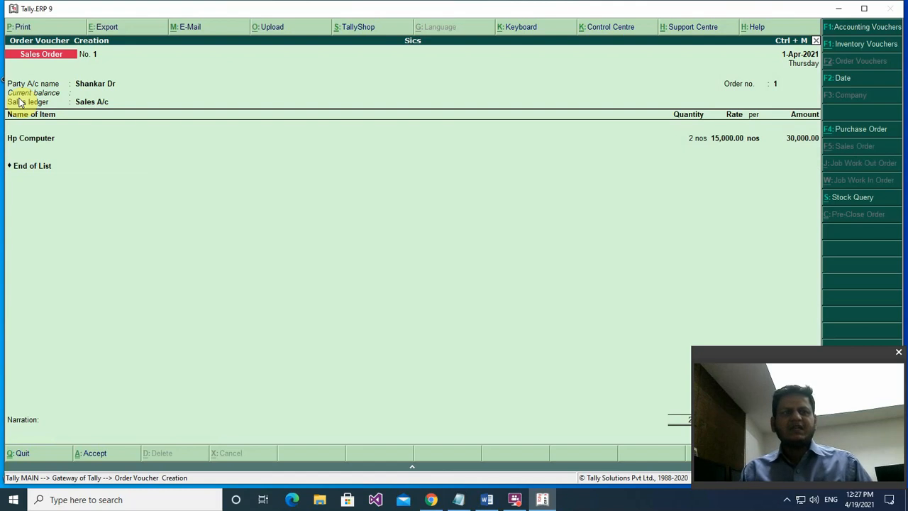
key("Return")
key("Return")
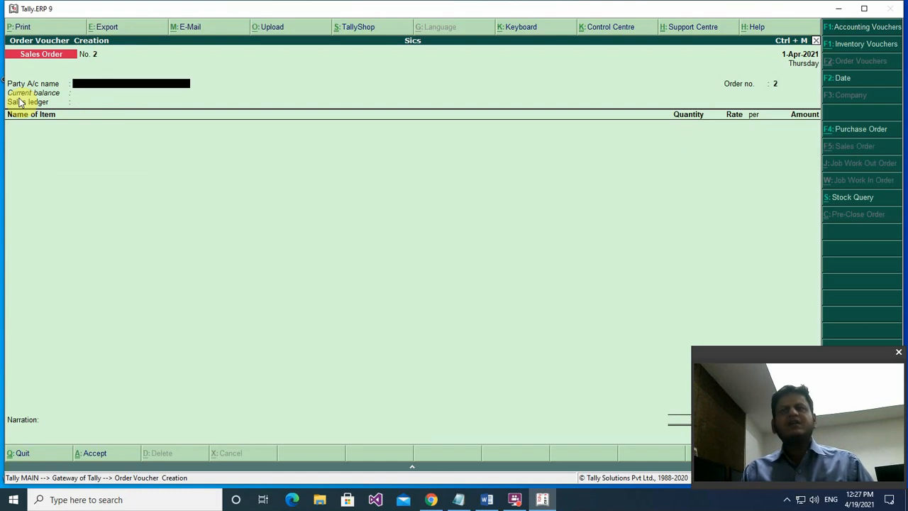
key("Escape")
key("Escape")
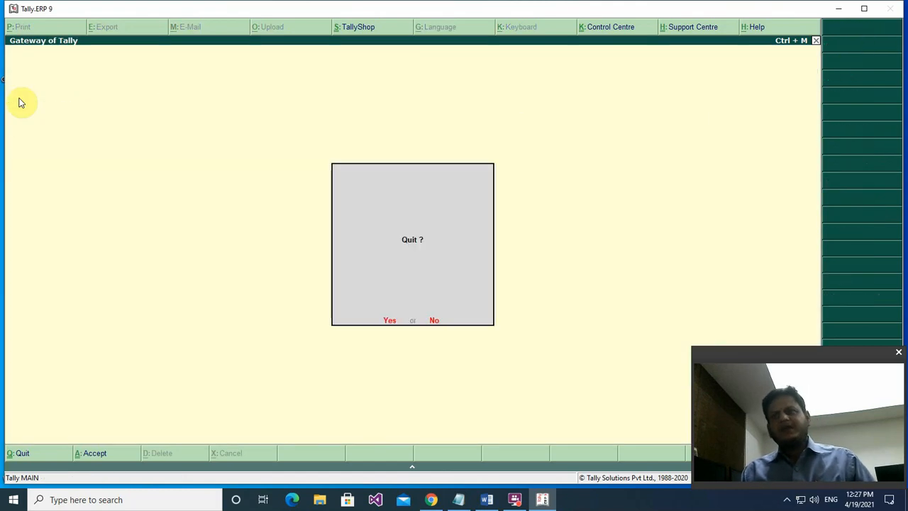
key("n")
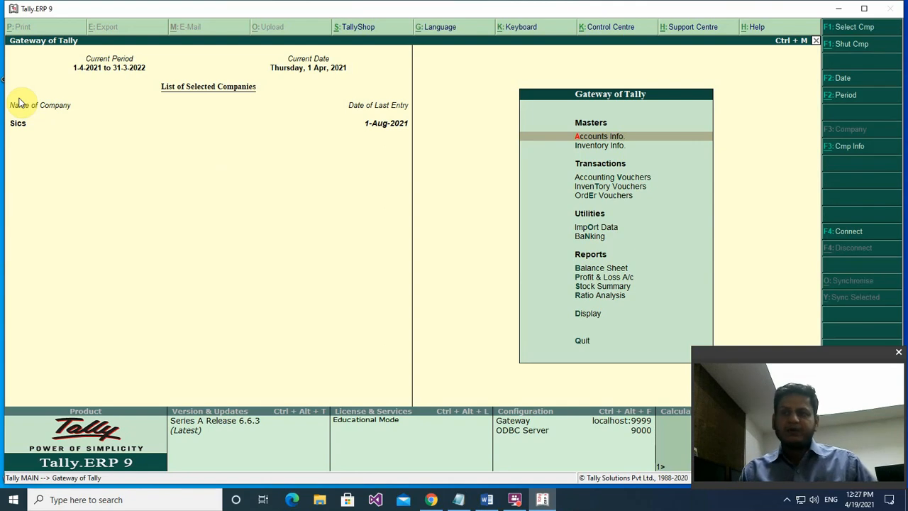
- Open the Balance Sheet and examine the breakdown of the Fixed Assets group
key("b")
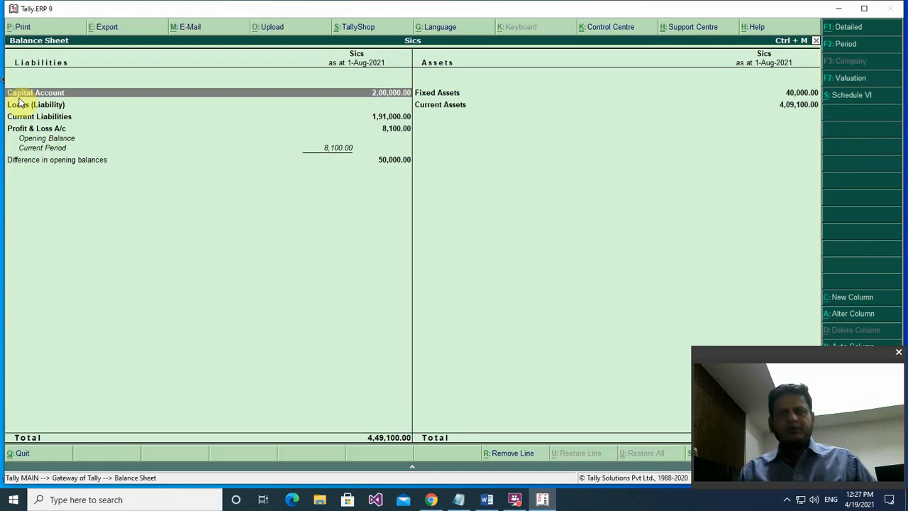
key("Right")
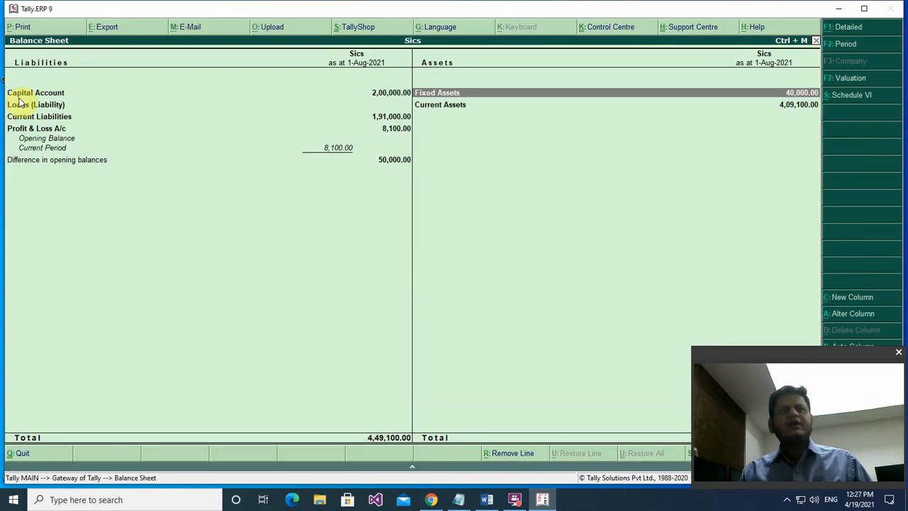
key("Return")
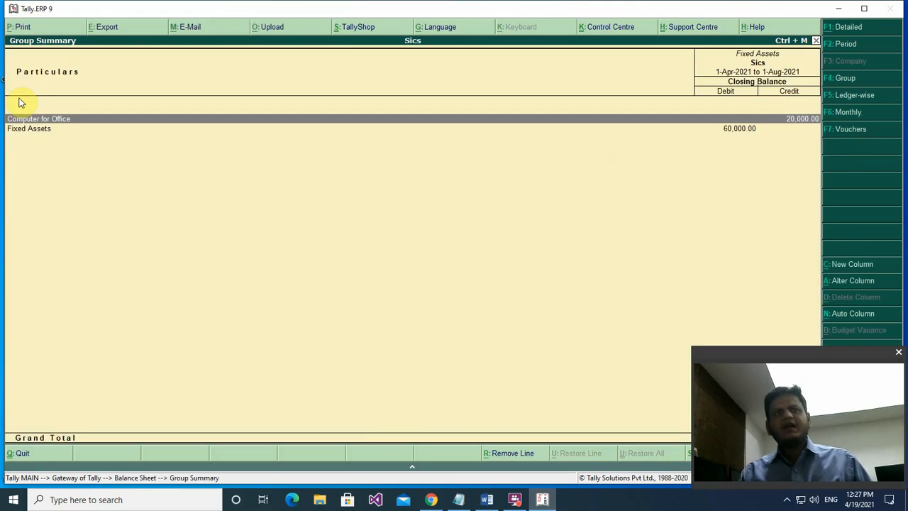
key("Escape")
- Drill down from Current Assets into Closing Stock to review the stock items, and return to the Gateway of Tally
key("Down")
key("Return")
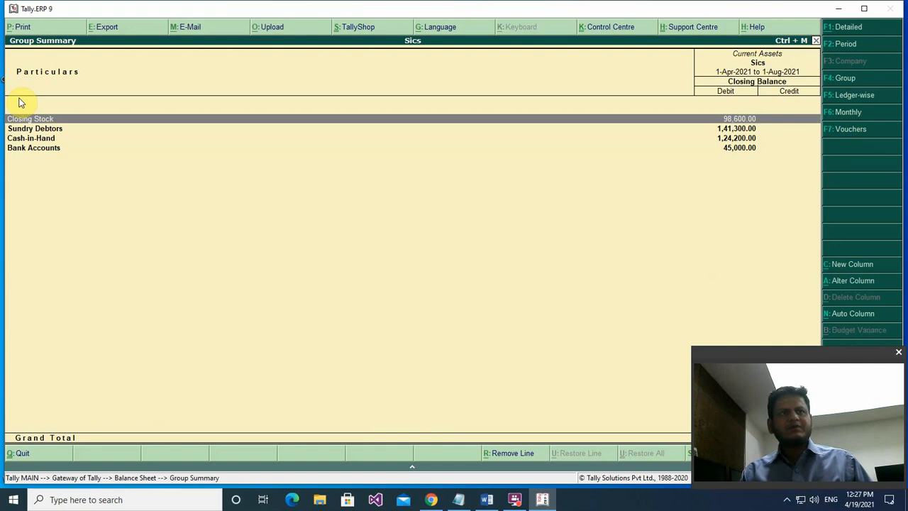
key("Return")
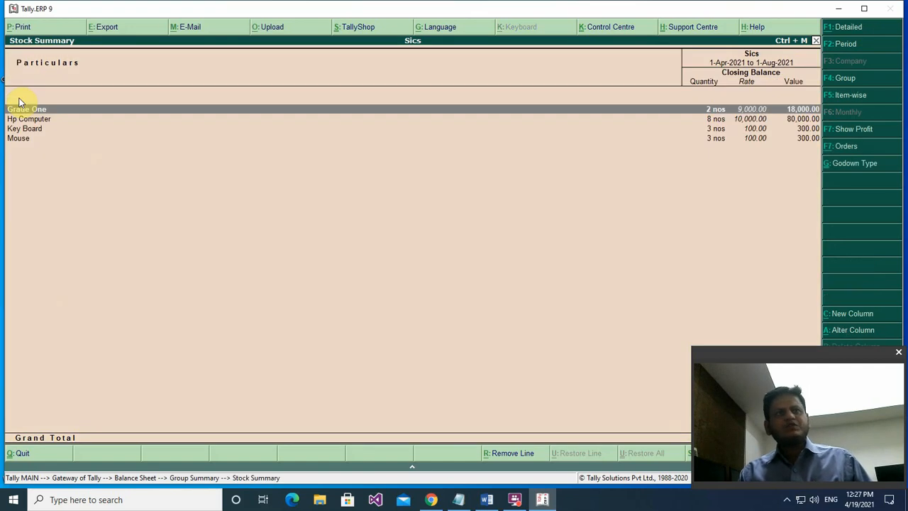
key("Down")
key("Down")
key("Down")
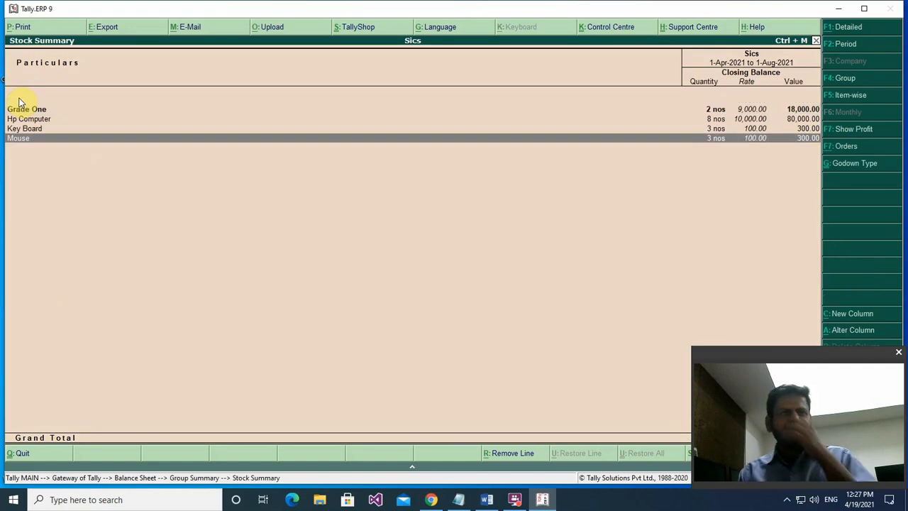
key("Escape")
key("Escape")
key("Escape")
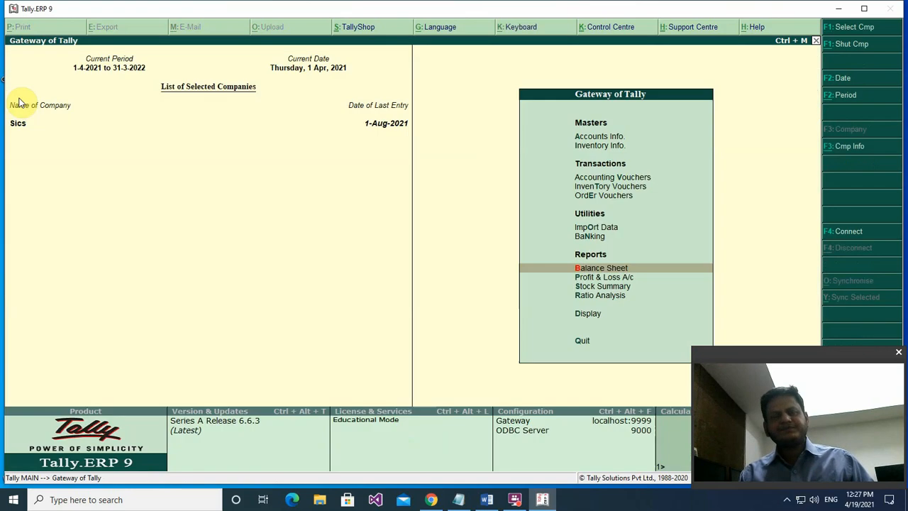
- View the Stock Summary report directly from the Gateway of Tally, and close it after checking the stock items
key("Down")
key("Down")
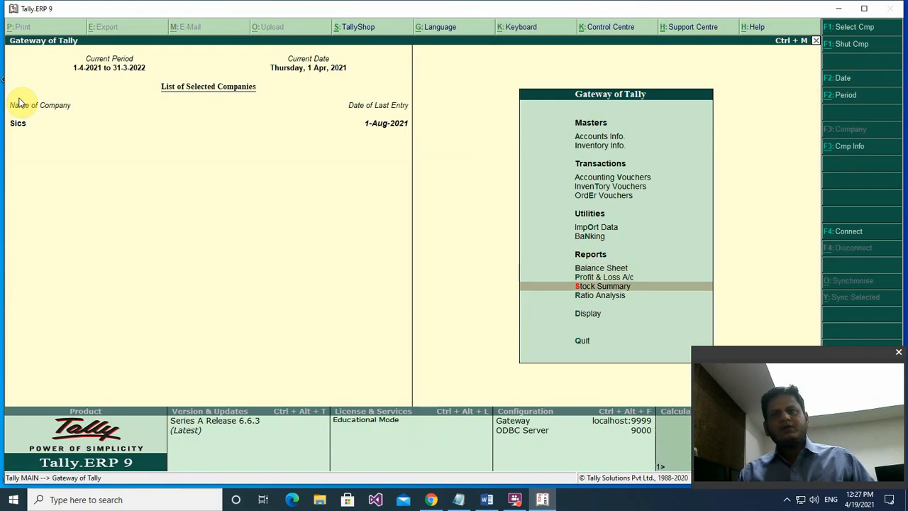
key("Return")
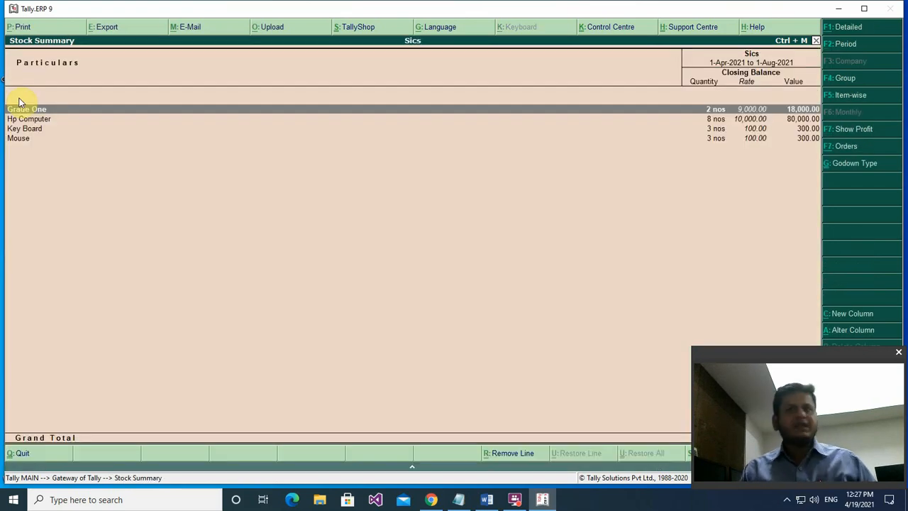
key("Escape")
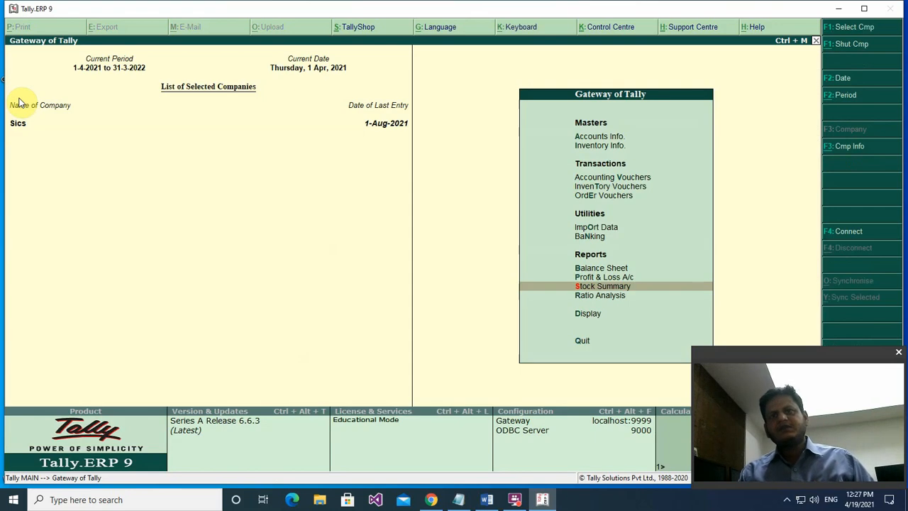
- Open the Sales Orders Book from the inventory books among the display reports
key("Down")
key("Down")
key("Return")
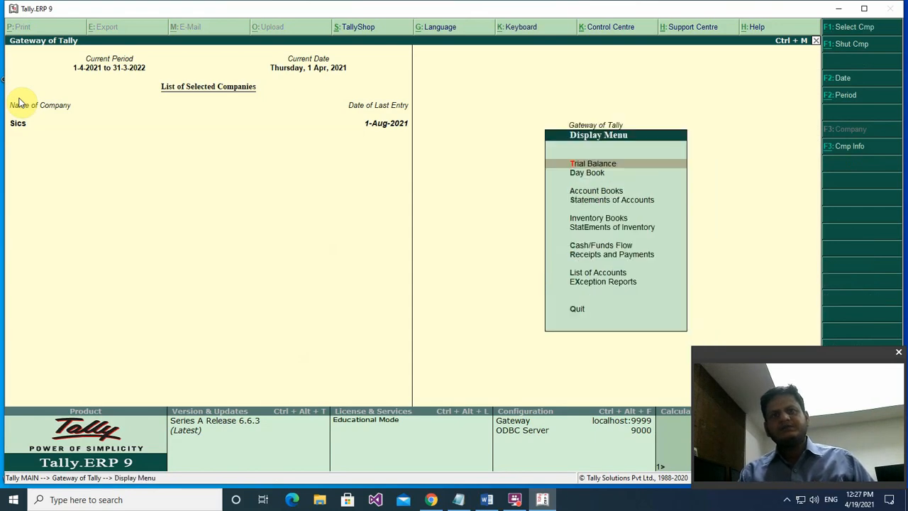
key("Down")
key("Down")
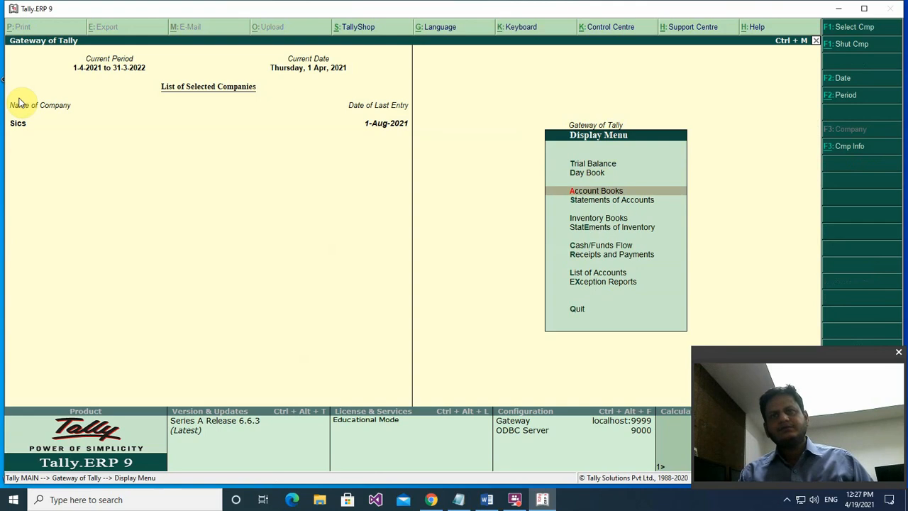
key("Down")
key("Return")
key("Escape")
key("Down")
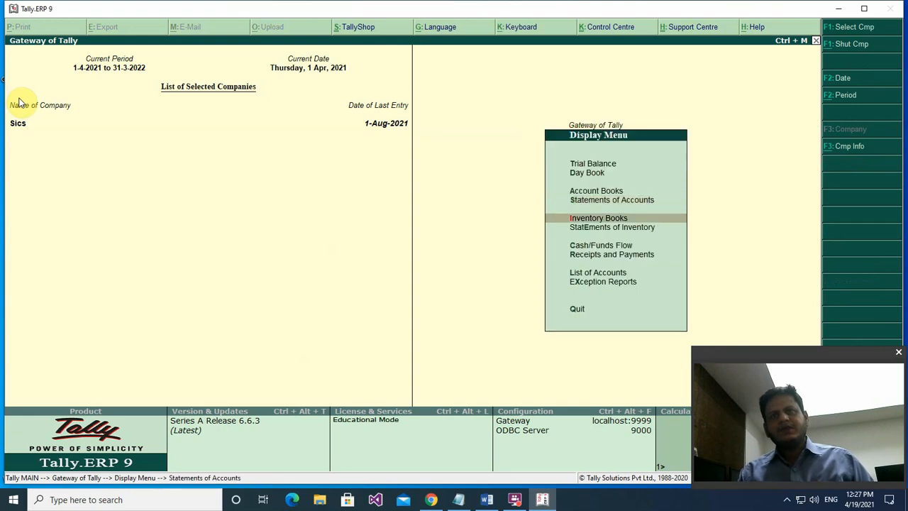
key("Return")
key("Down")
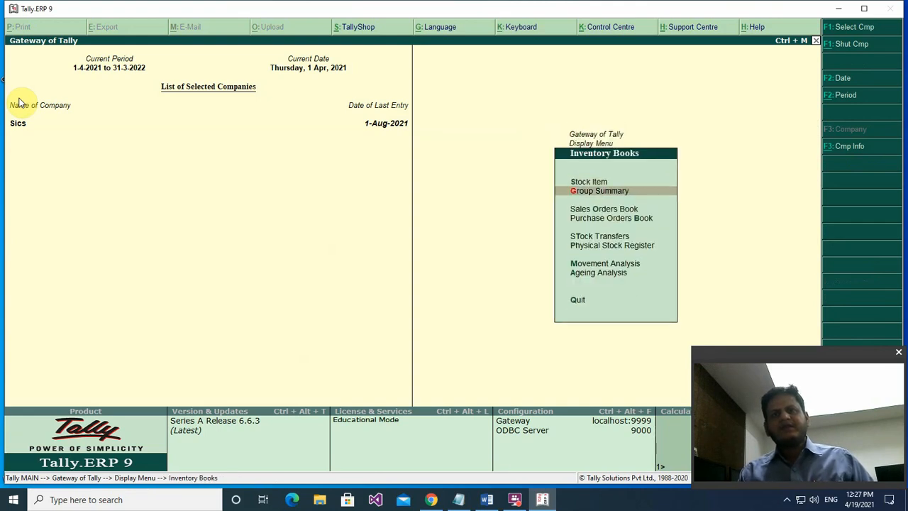
key("Down")
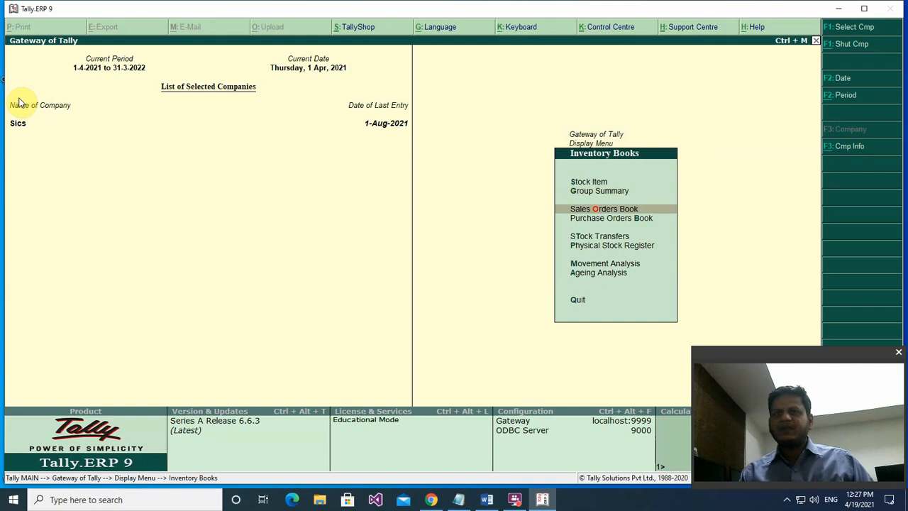
key("Return")
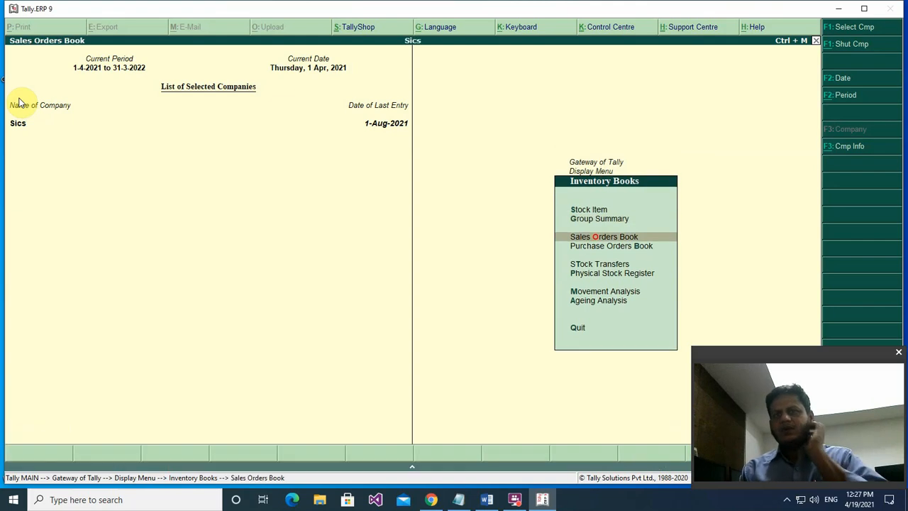
- Open the April sales order voucher to check its item, quantity and rate, and return to the Inventory Books menu
key("Up")
key("Up")
key("Up")
key("Up")
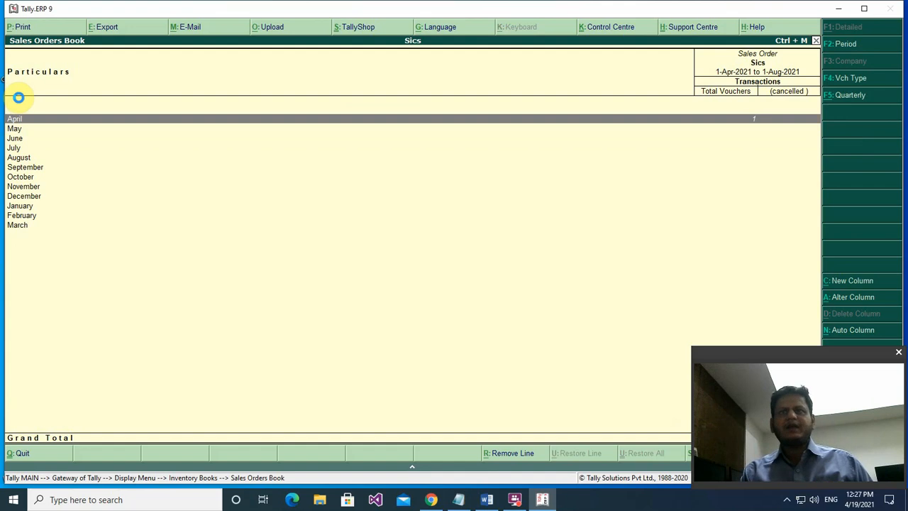
key("Return")
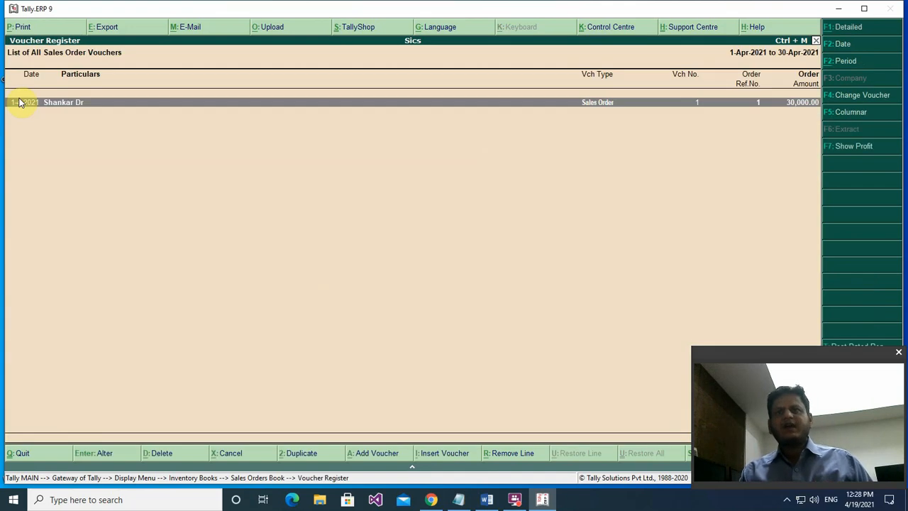
key("Return")
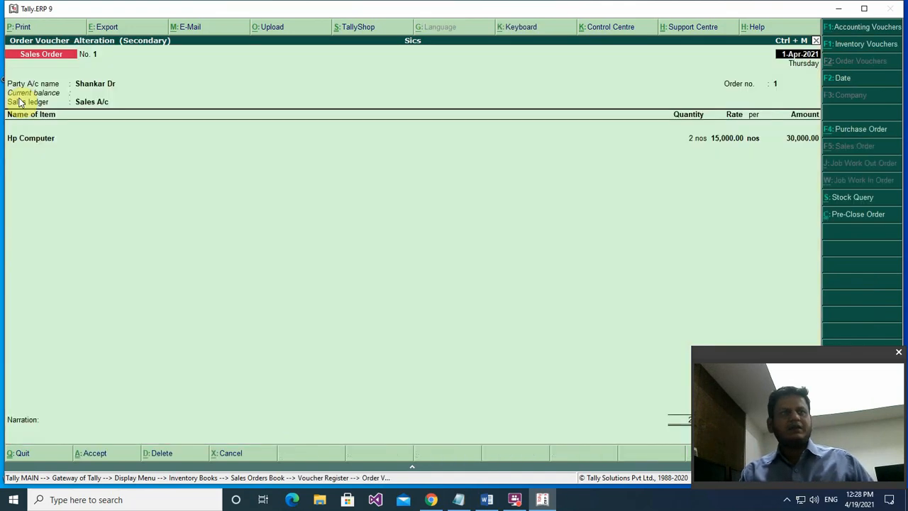
key("Escape")
key("Escape")
key("Escape")
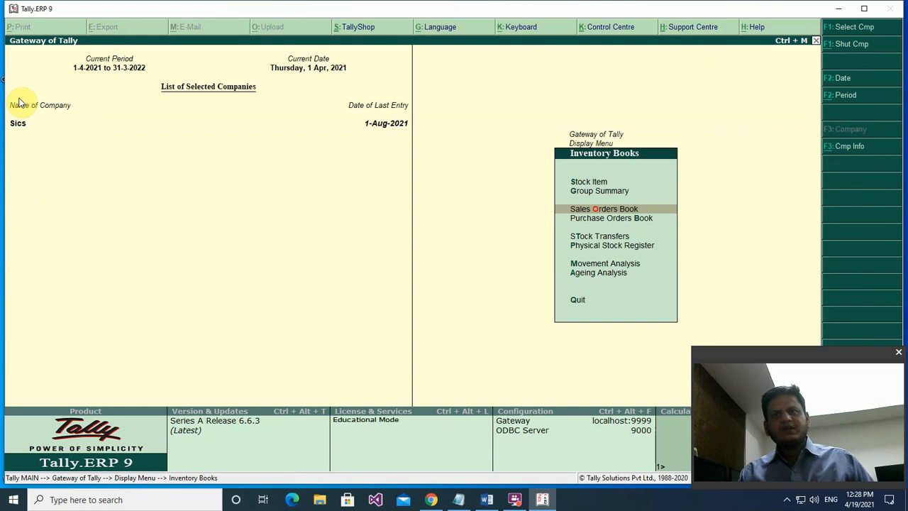
- Check the April voucher register in the Purchase Orders Book, and return to the Gateway of Tally without quitting
key("Down")
key("Return")
key("Up")
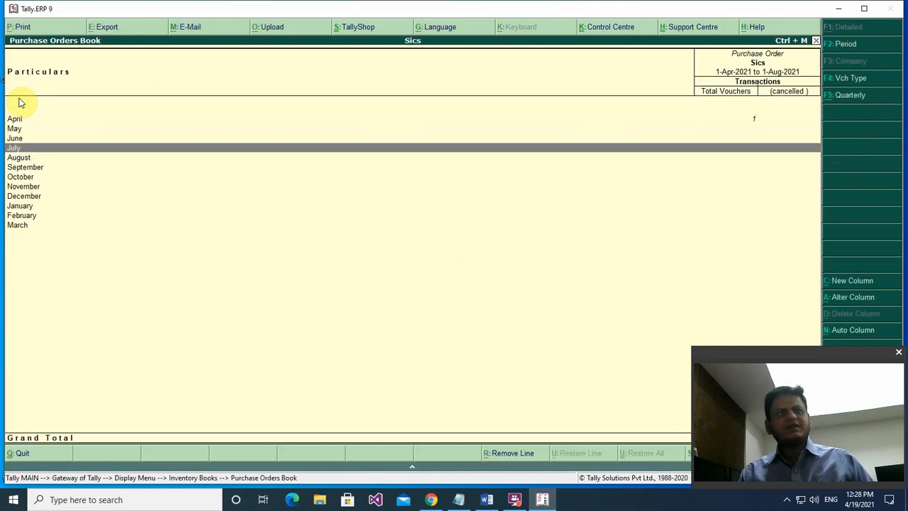
key("Up")
key("Up")
key("Up")
key("Return")
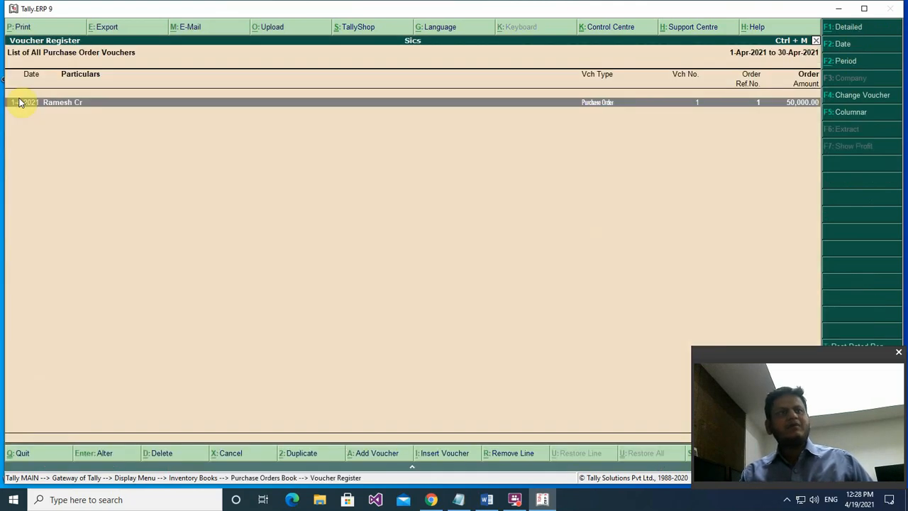
key("Escape")
key("Escape")
key("Escape")
key("Escape")
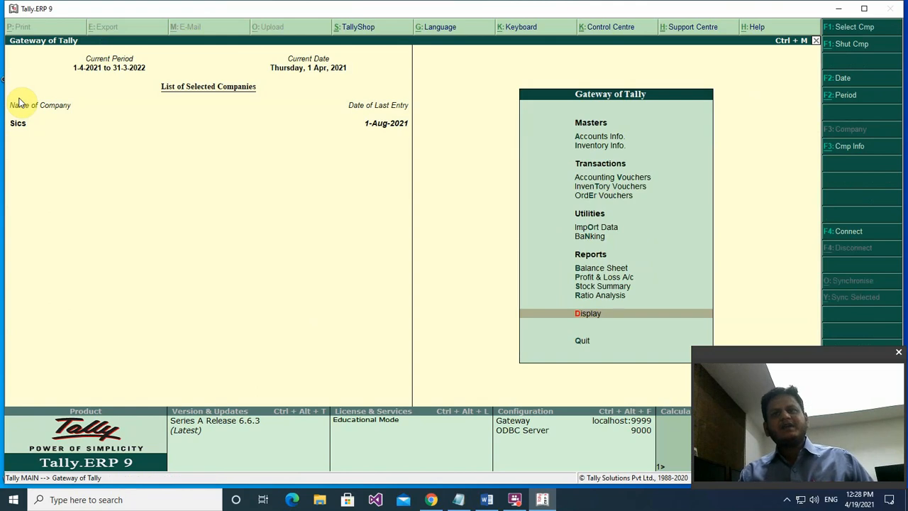
key("Escape")
key("n")
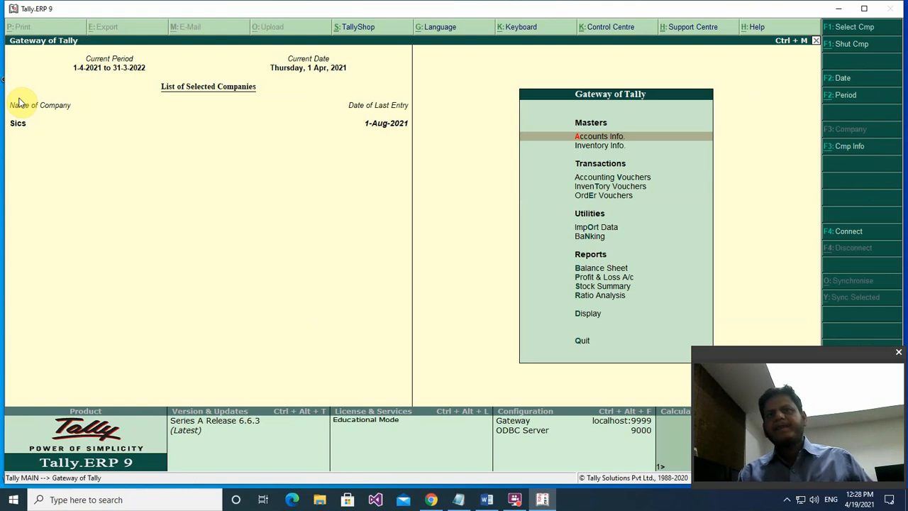
- Start a purchase voucher among the accounting vouchers and set its date to 2-4-2021
key("Down")
key("Down")
key("Return")
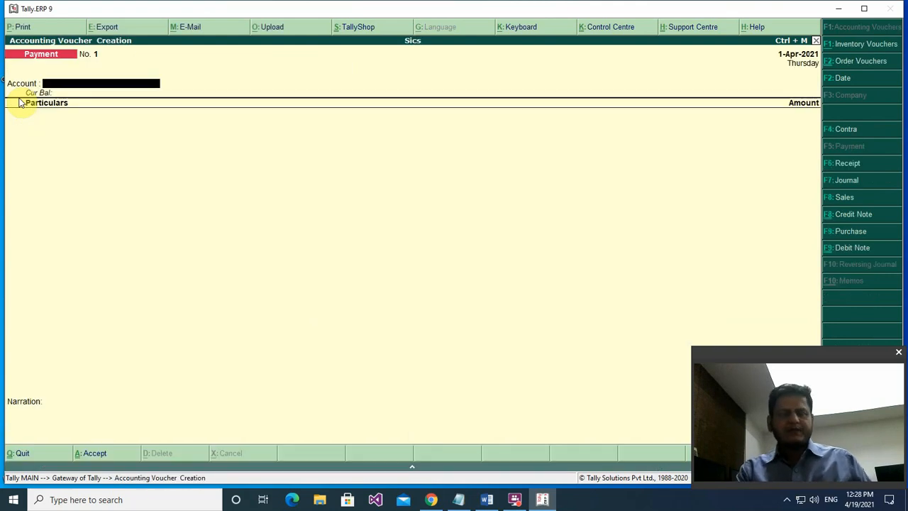
key("F9")
key("F2")
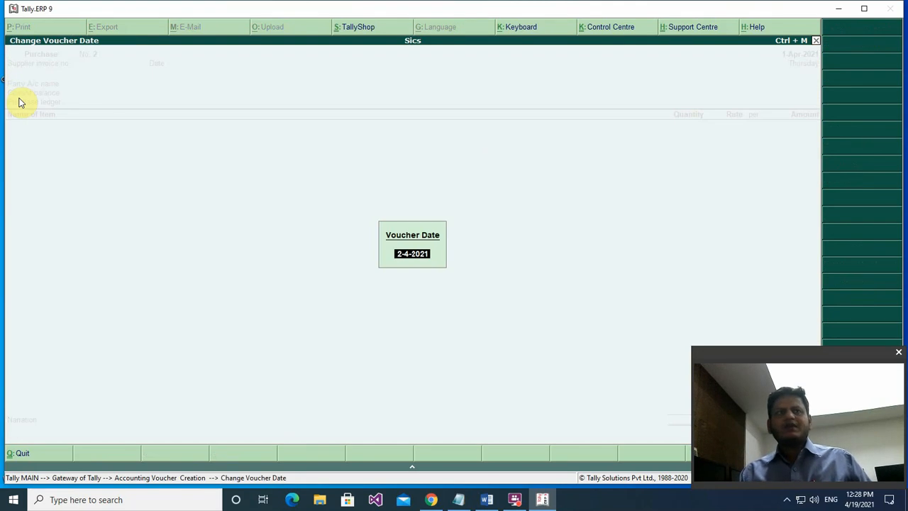
key("Return")
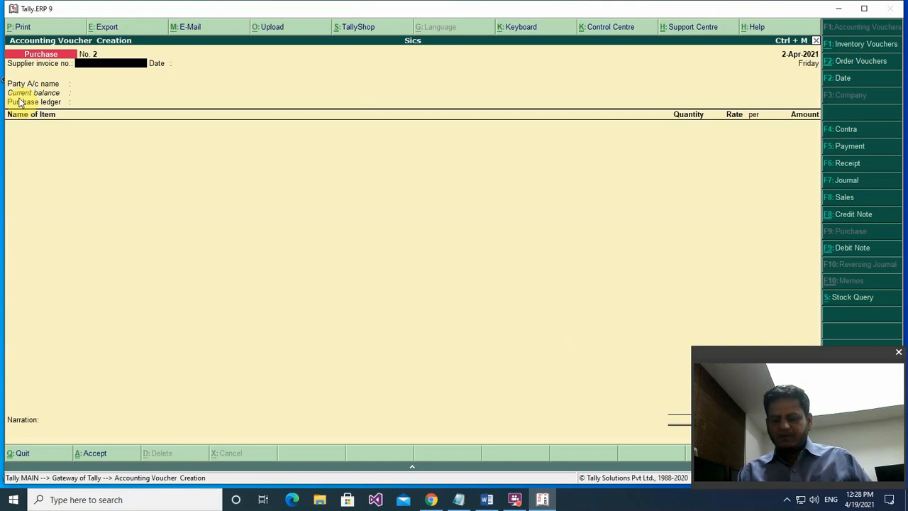
- Enter supplier invoice number 2 dated 2-Apr-2021 and choose the creditor ledger used in the purchase order as the party account
type("2")
key("Return")
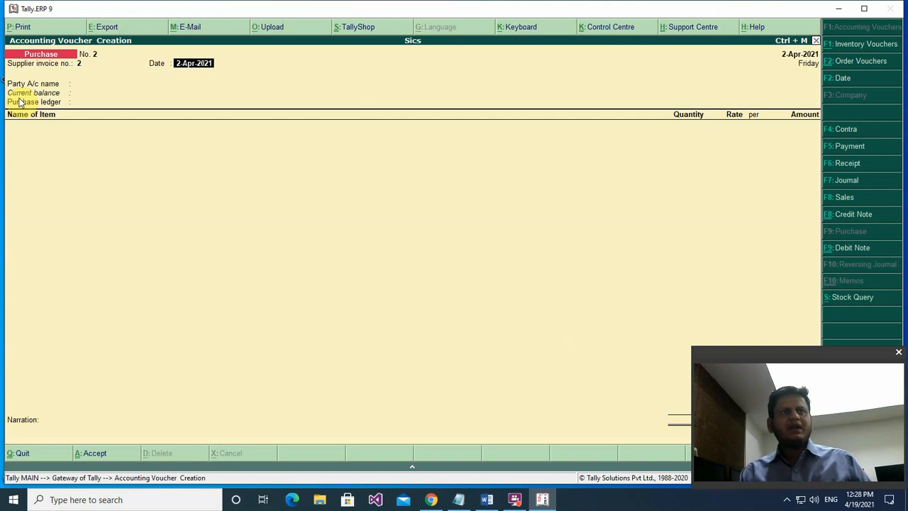
key("Return")
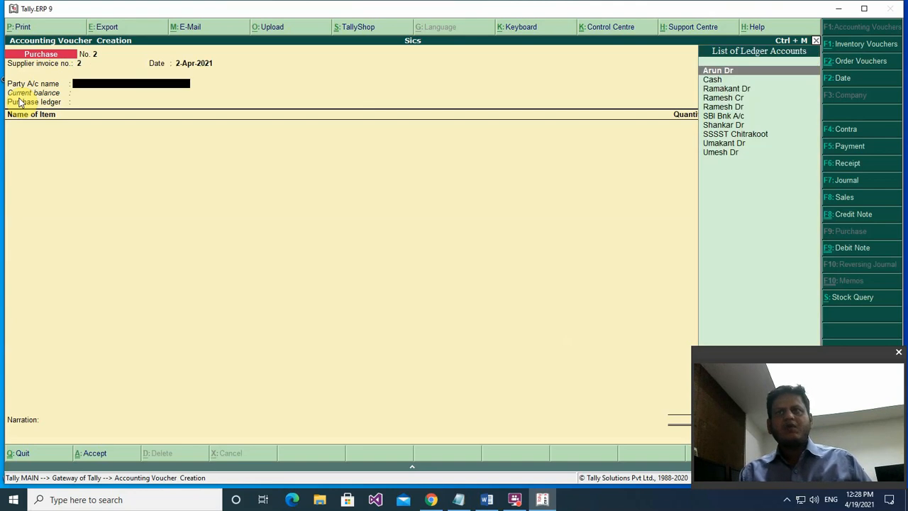
key("Down")
key("Down")
key("Down")
key("Return")
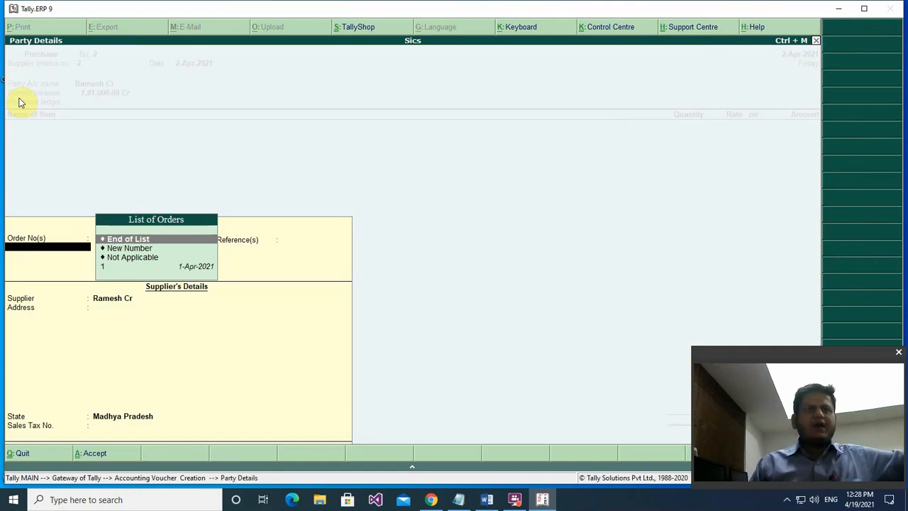
- Examine the order choices for the purchase: End of List, New Number, Not Applicable and the existing order dated 1-Apr-2021
key("Down")
key("Down")
key("Down")
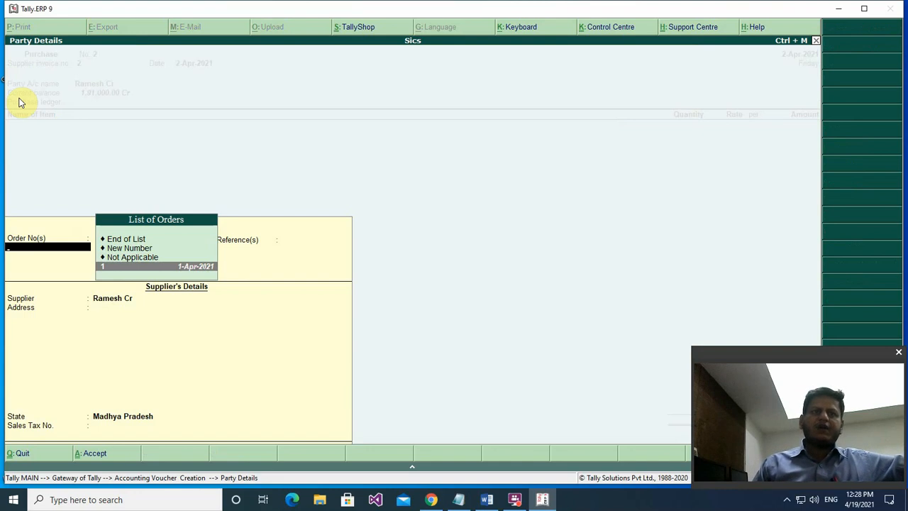
key("Up")
key("Up")
key("Up")
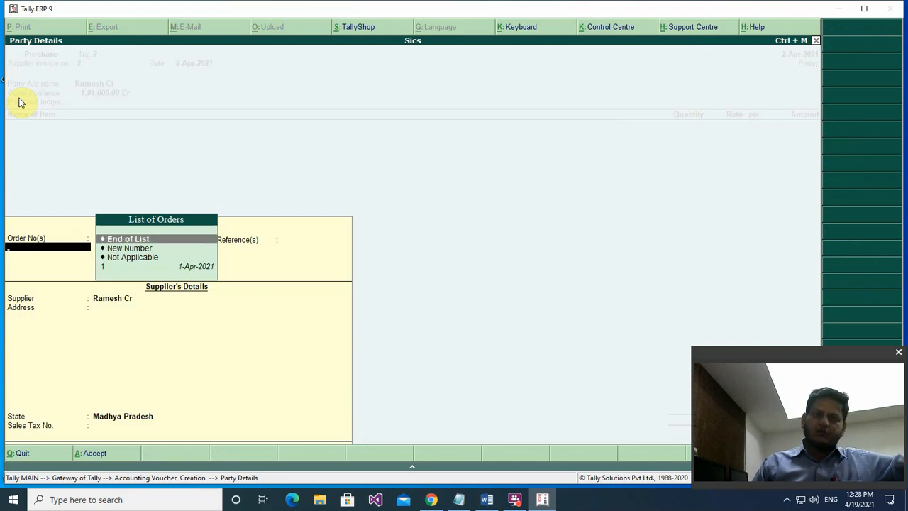
key("Down")
key("Down")
key("Down")
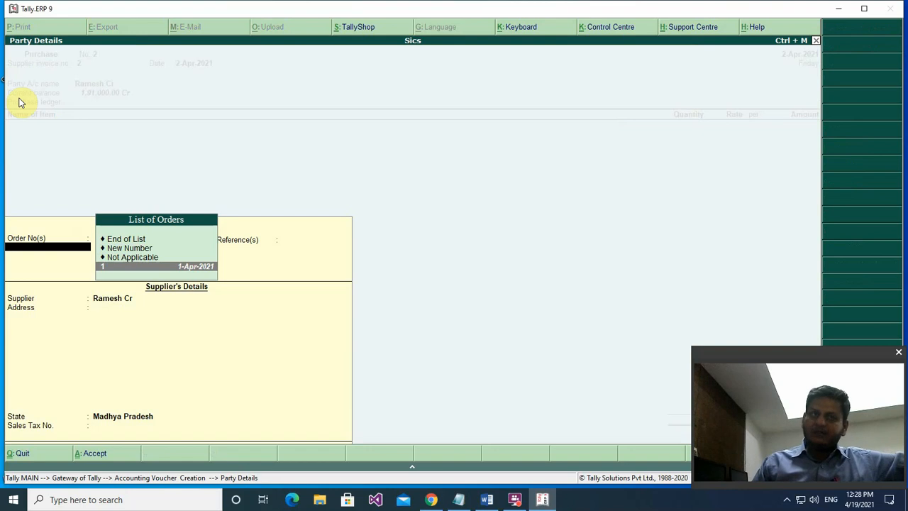
key("Up")
key("Up")
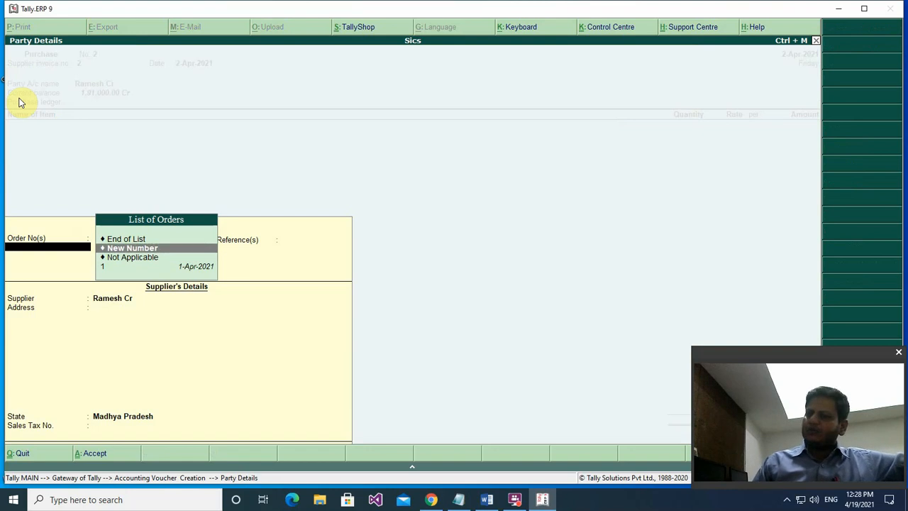
key("Down")
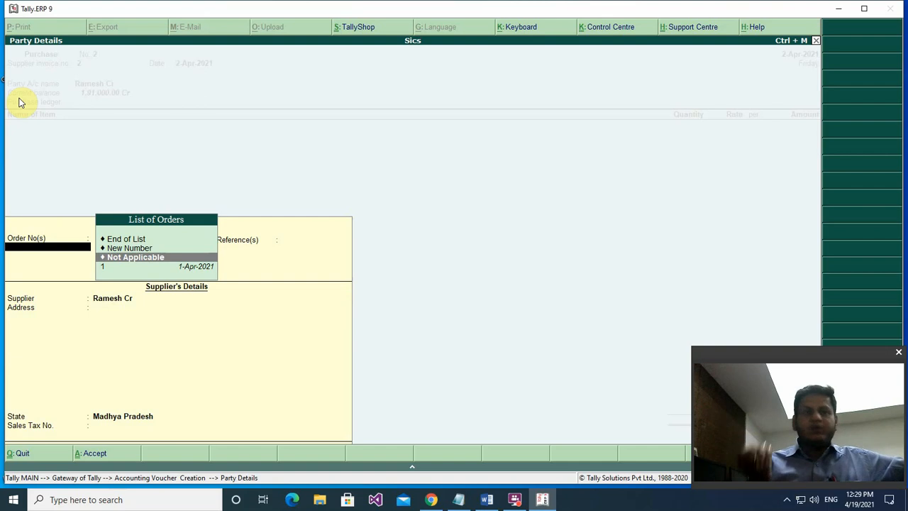
- Link the purchase to the existing order dated 1-Apr-2021, end the order list, and accept the supplier's details with no other reference
key("Down")
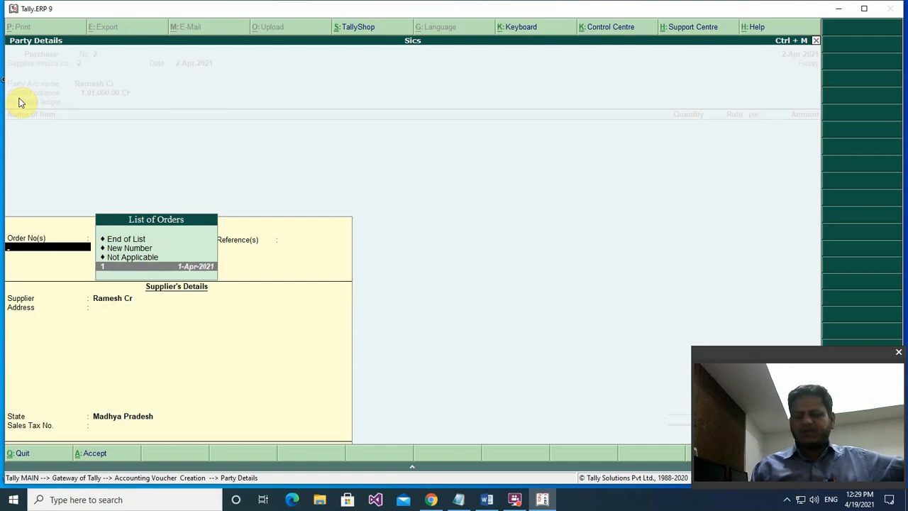
key("Return")
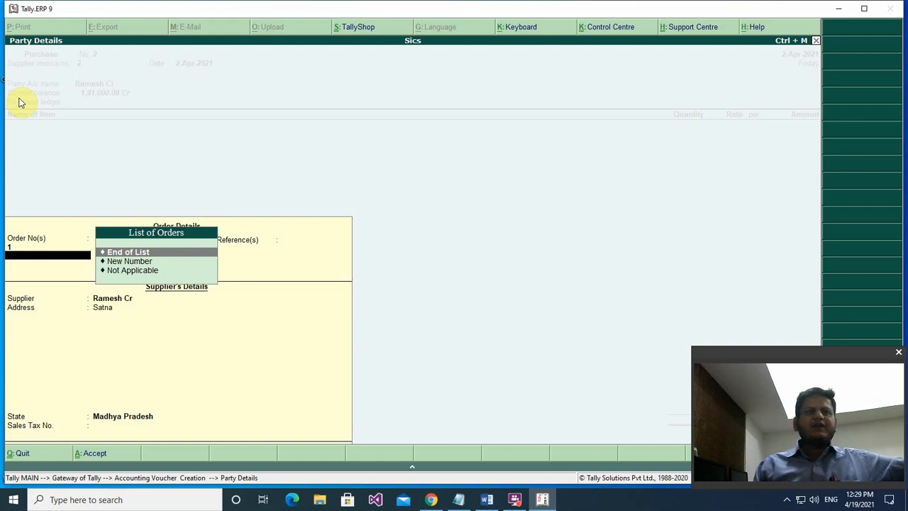
key("Return")
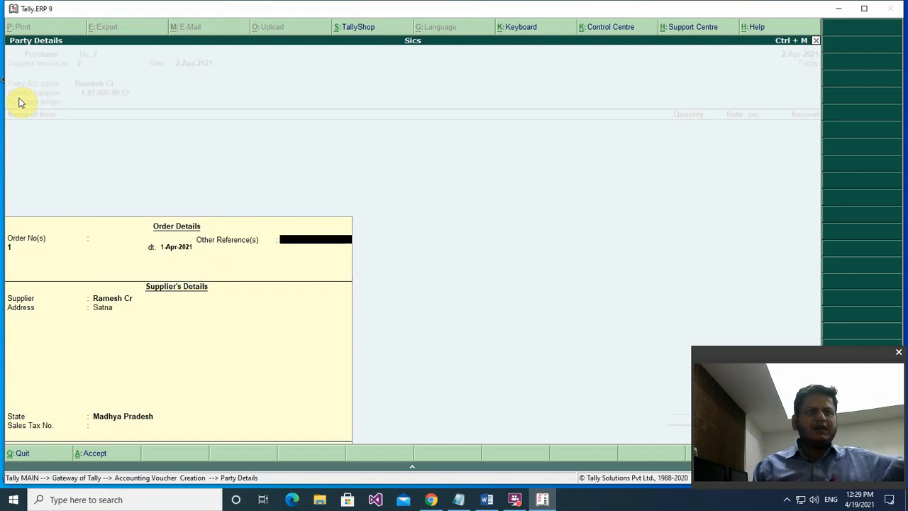
key("Return")
key("Return")
key("Return")
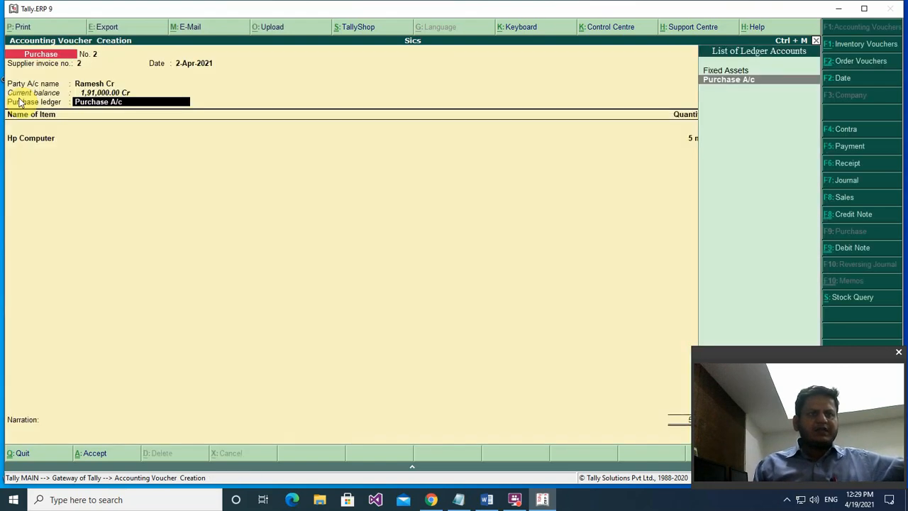
- Keep Purchase A/c as the ledger and allocate 5 nos of Hp Computer at 10,000.00 in godown Kamtan against the existing order
key("Return")
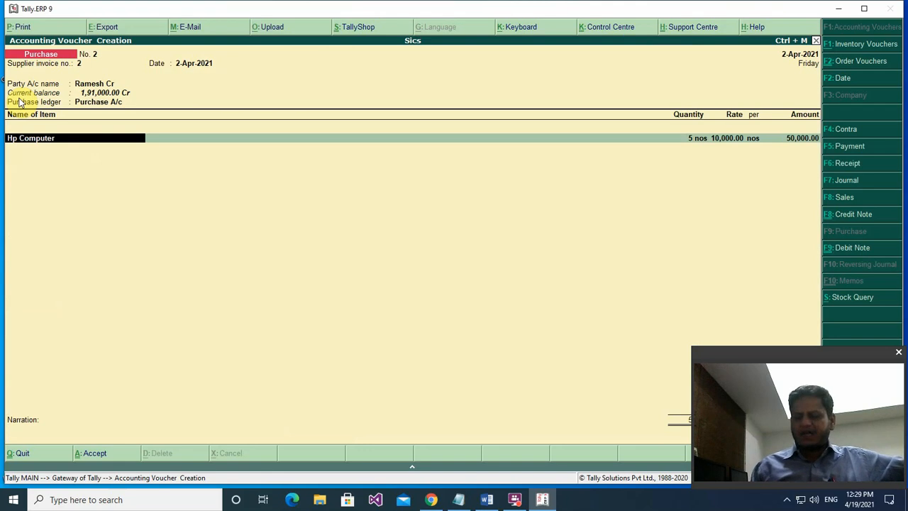
key("Return")
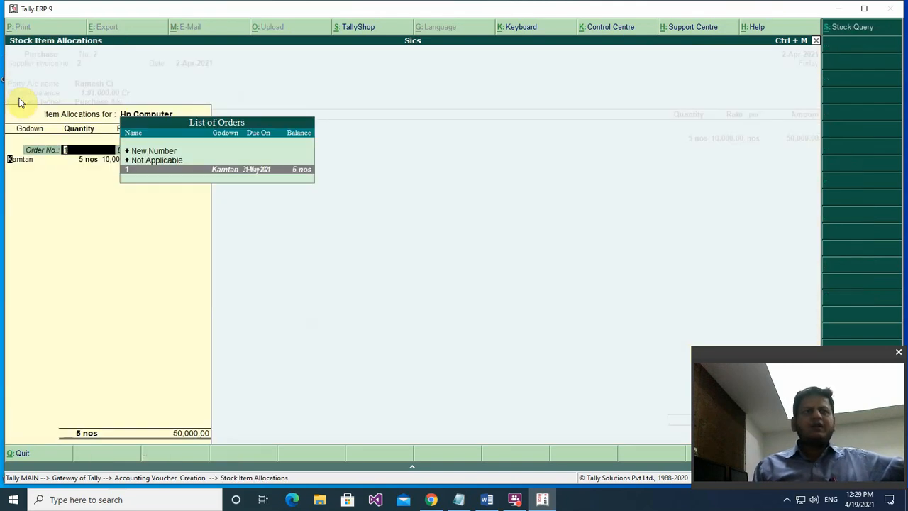
key("Return")
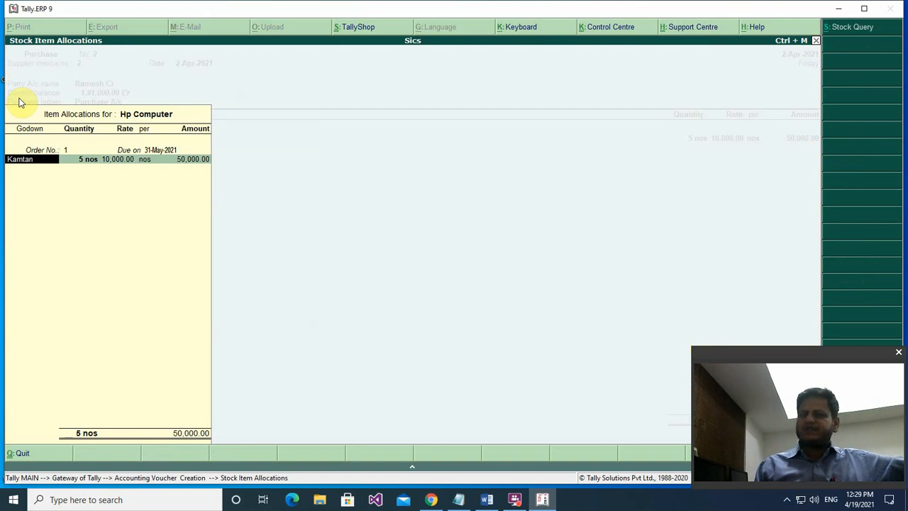
key("Return")
key("Return")
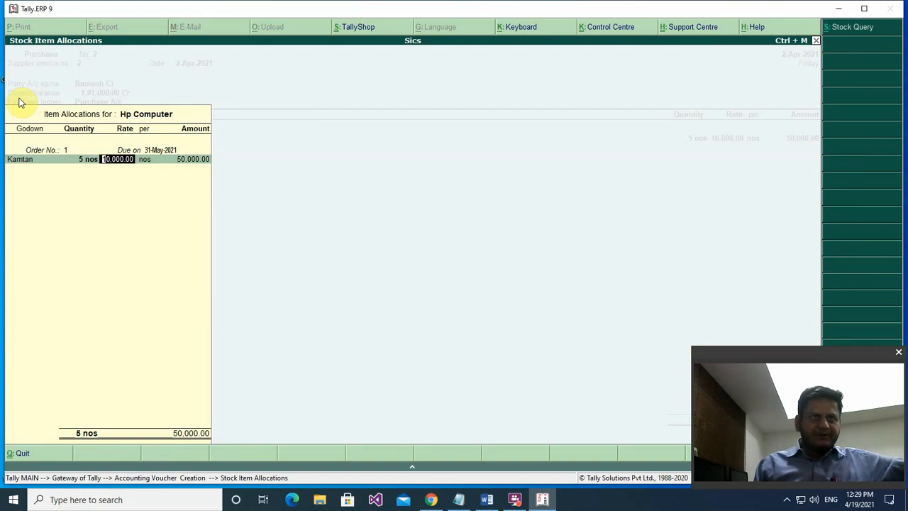
key("Return")
key("Return")
key("Return")
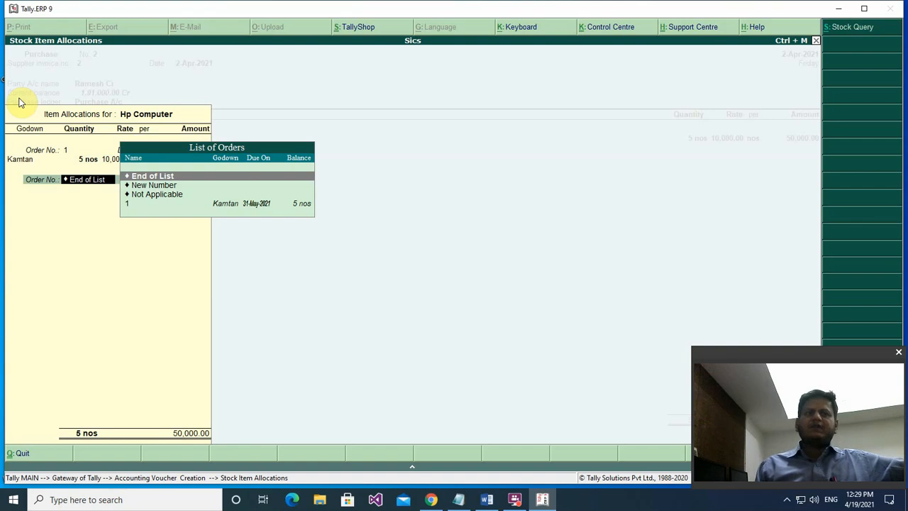
- End the order allocation and item list for Hp Computer, save the purchase voucher, and leave voucher entry
key("Return")
key("Return")
key("Return")
key("Return")
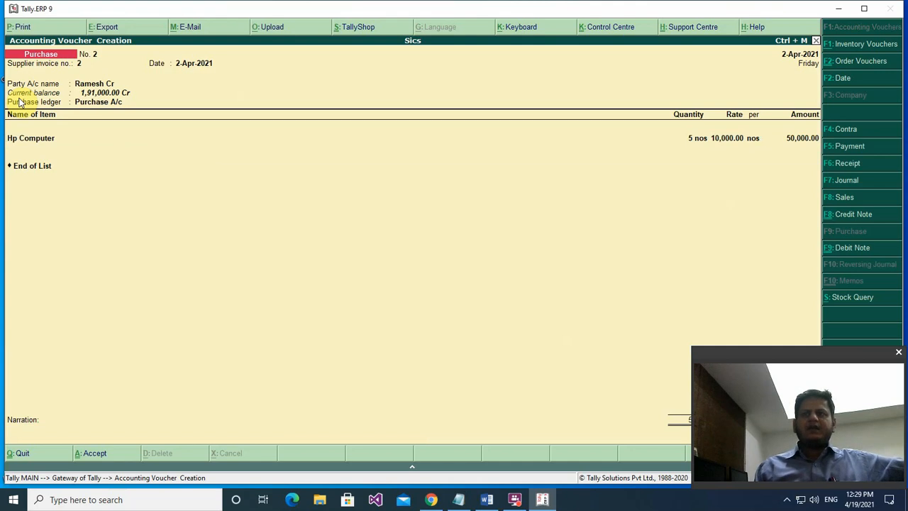
key("ctrl+a")
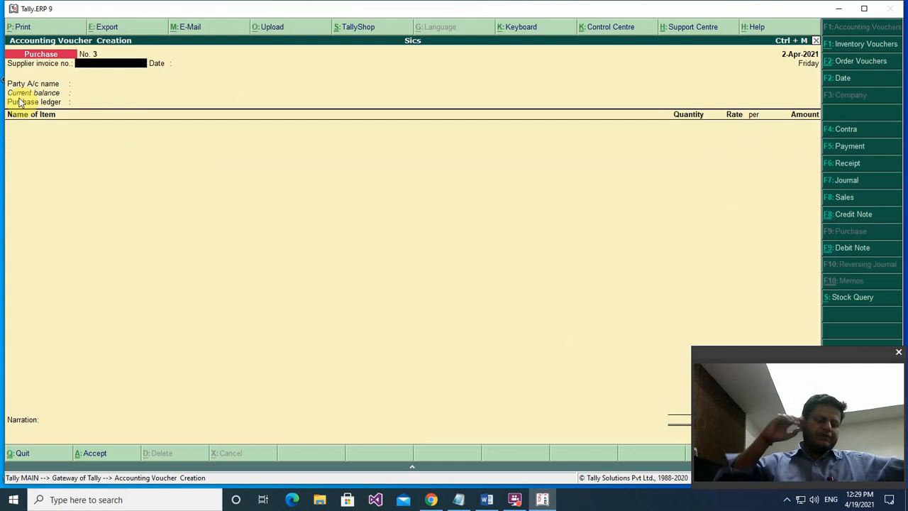
key("Escape")
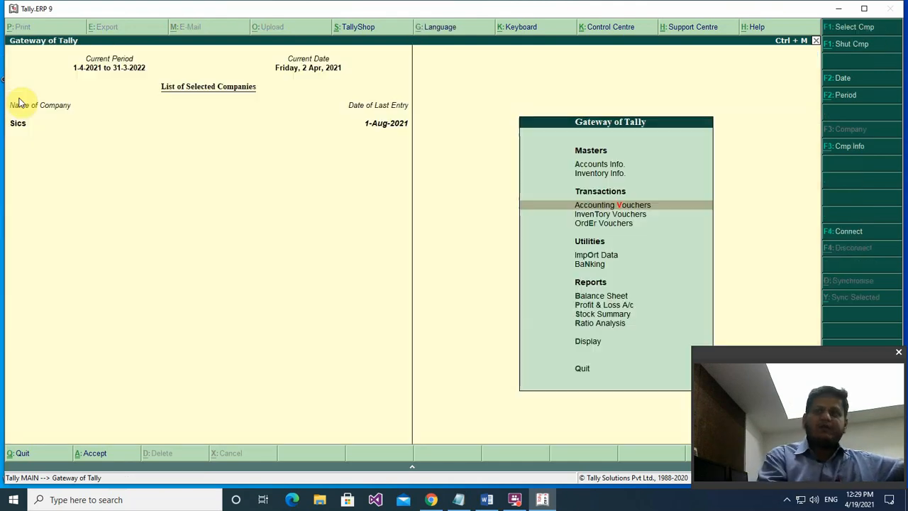
- Examine the Balance Sheet's Current Assets down to the Closing Stock summary for Hp Computer
key("b")
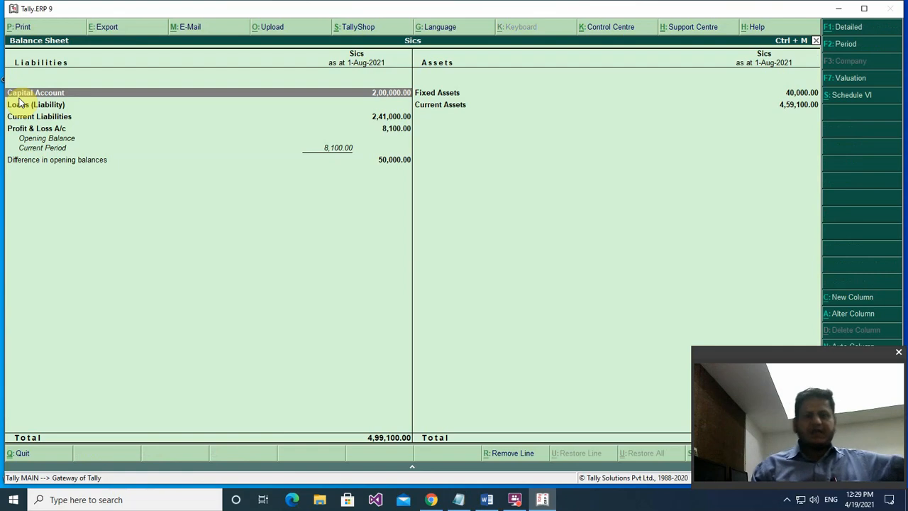
key("Right")
key("Down")
key("Return")
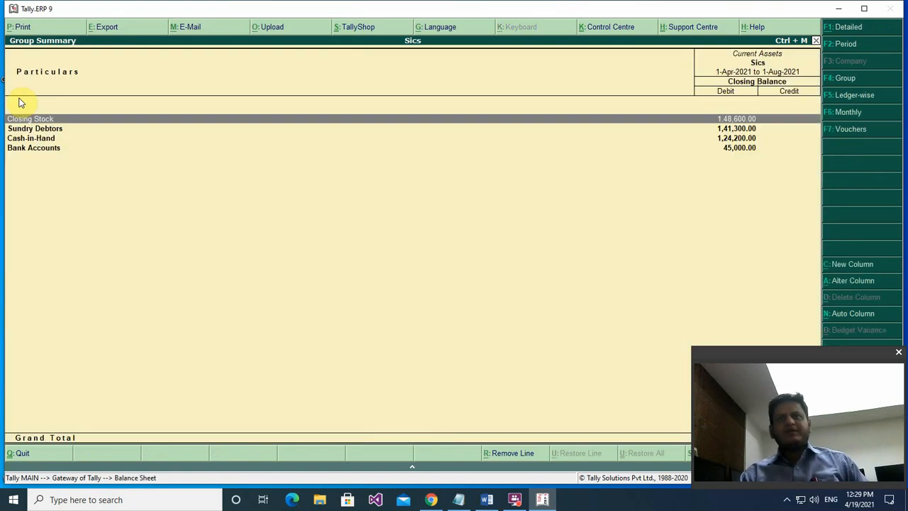
key("Down")
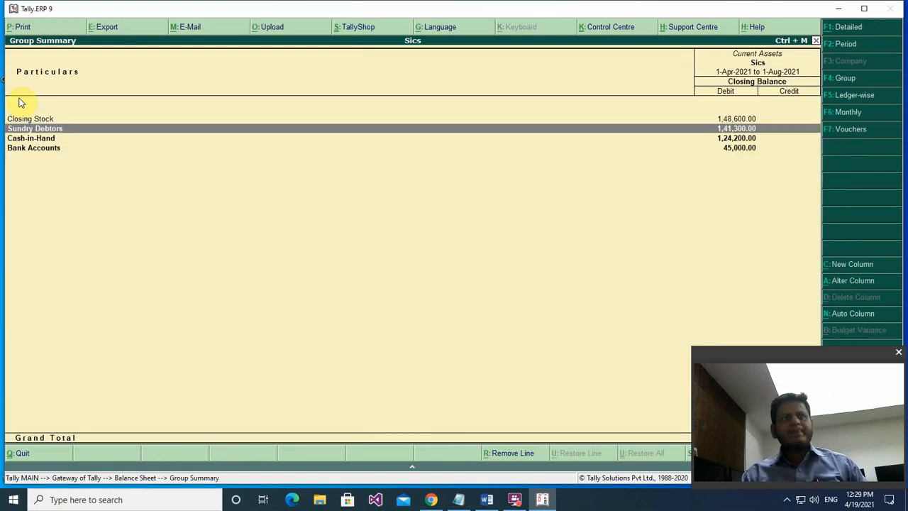
key("Up")
key("Return")
key("Down")
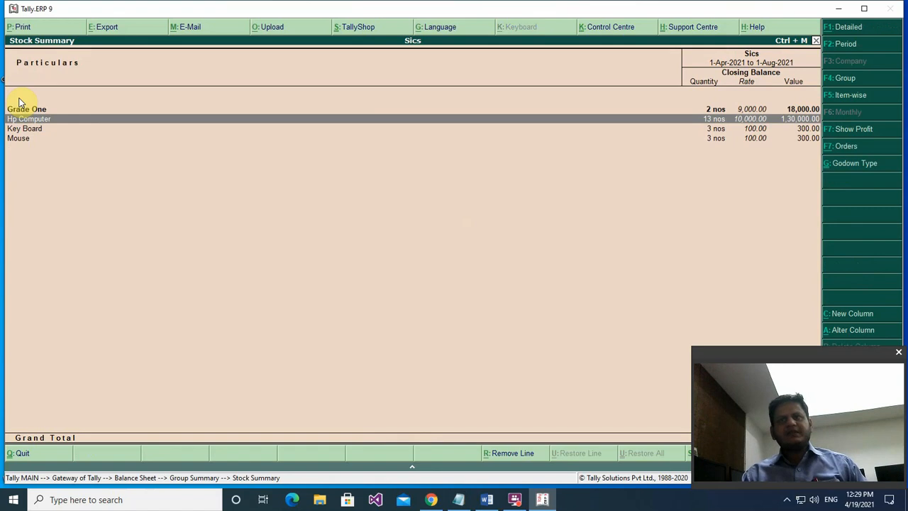
key("Escape")
key("Escape")
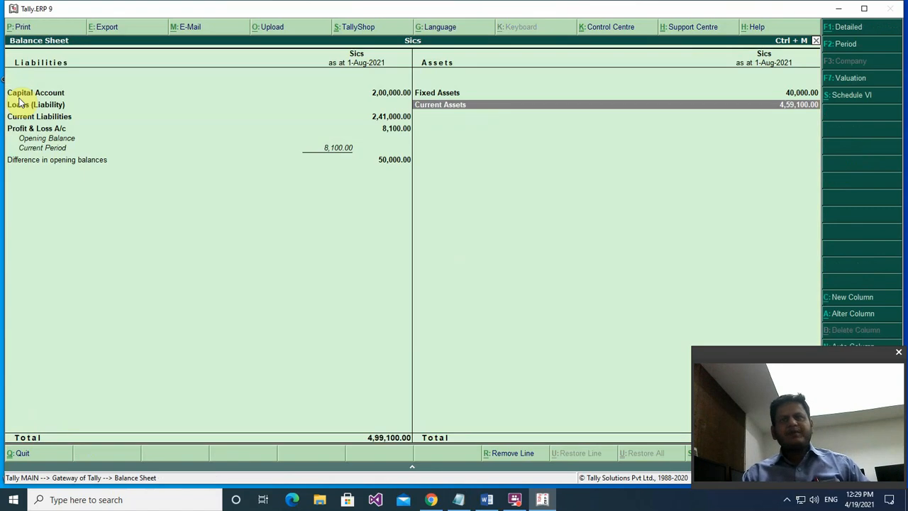
- Leave the Balance Sheet and open the Inventory Books report list under Display
key("Escape")
key("Down")
key("Down")
key("Down")
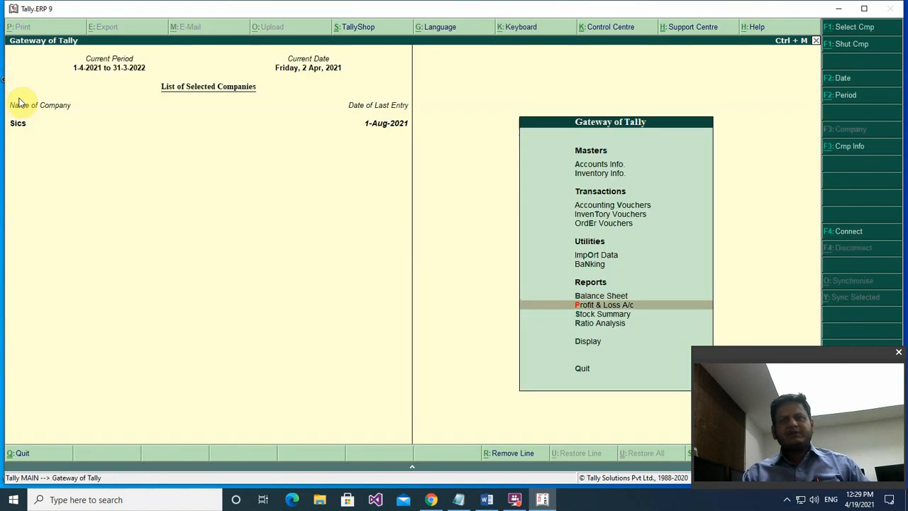
key("Down")
key("Return")
key("Down")
key("Down")
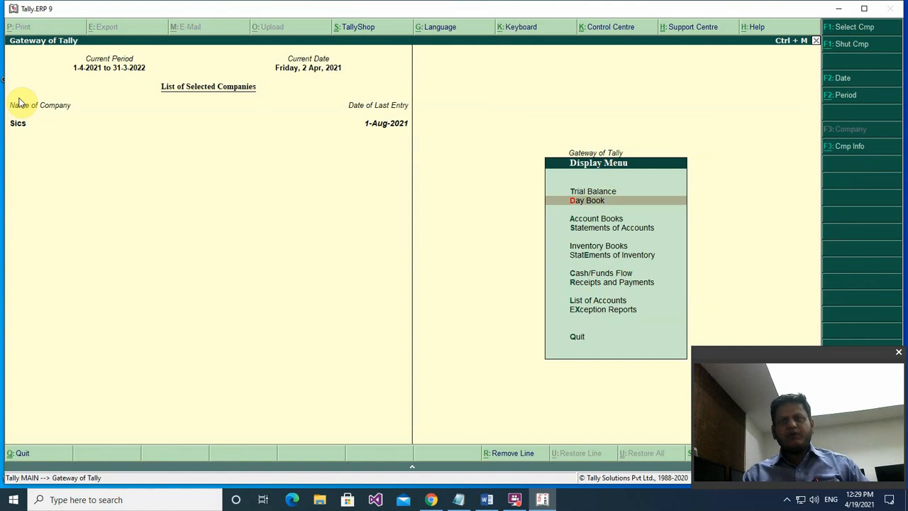
key("Down")
key("Return")
key("Escape")
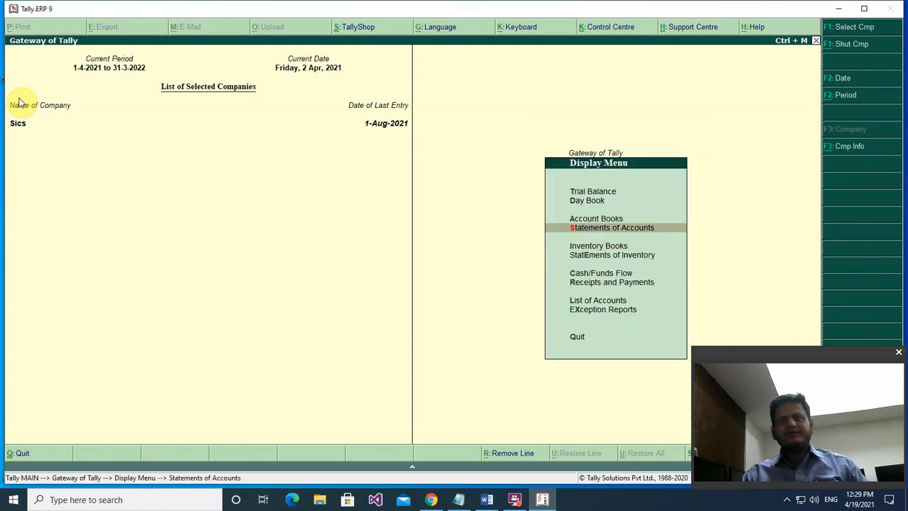
key("Down")
key("Return")
key("Down")
key("Down")
key("Down")
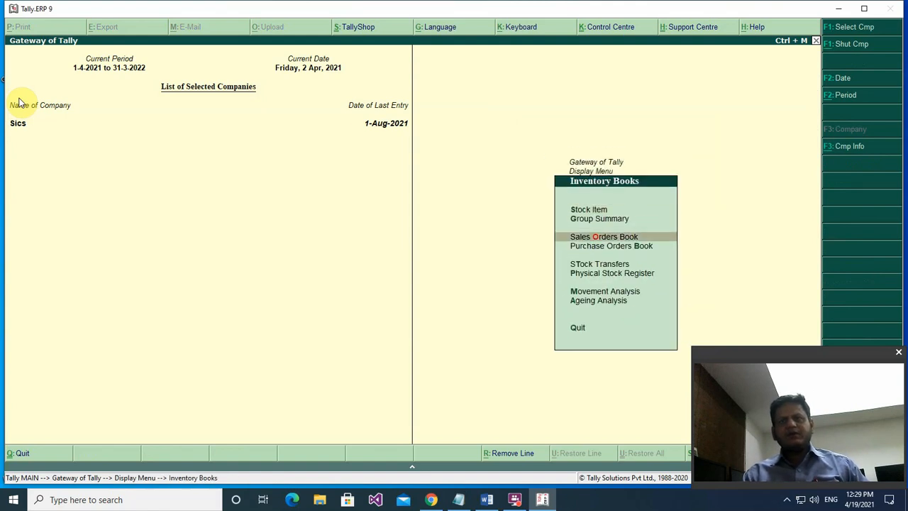
- Examine April's entry in the Purchase Orders Book and its purchase order voucher, leaving the order unaltered
key("Return")
key("Up")
key("Up")
key("Up")
key("Up")
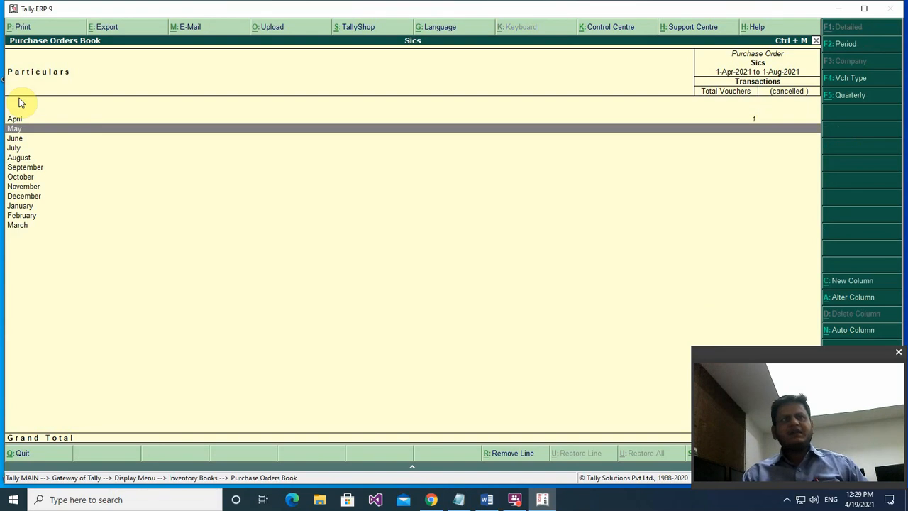
key("Return")
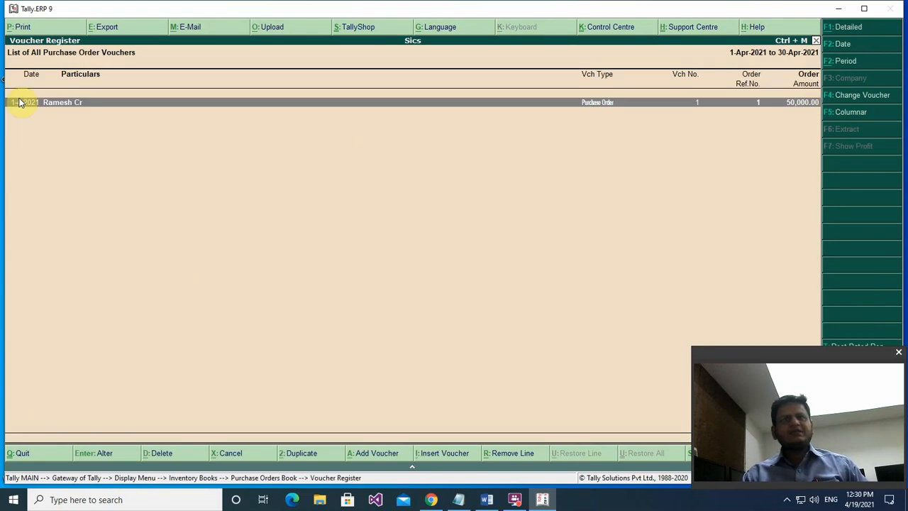
key("Return")
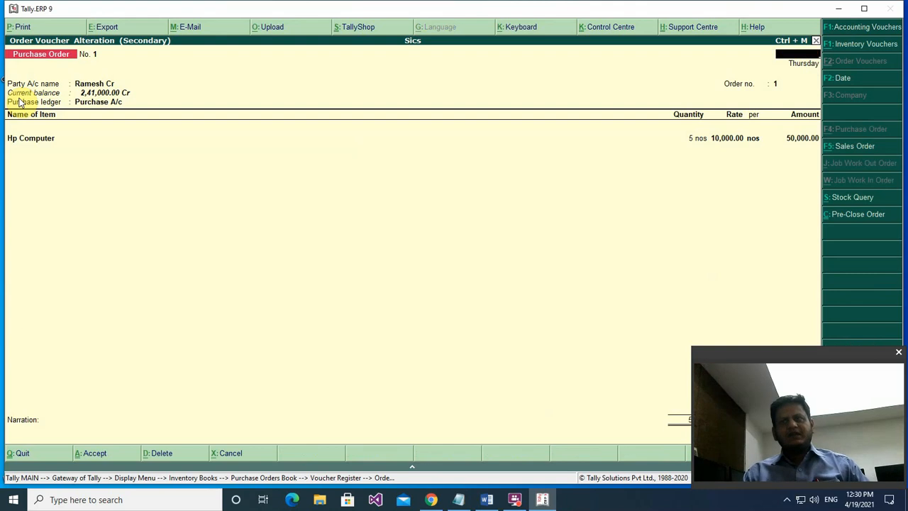
key("Escape")
key("Escape")
key("Escape")
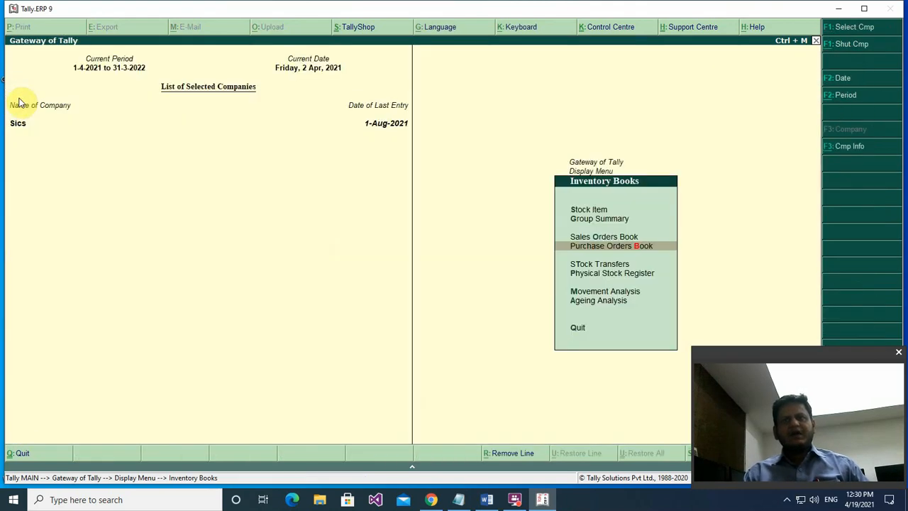
- Check the Sales Orders Book and return to the Inventory Books list
key("Up")
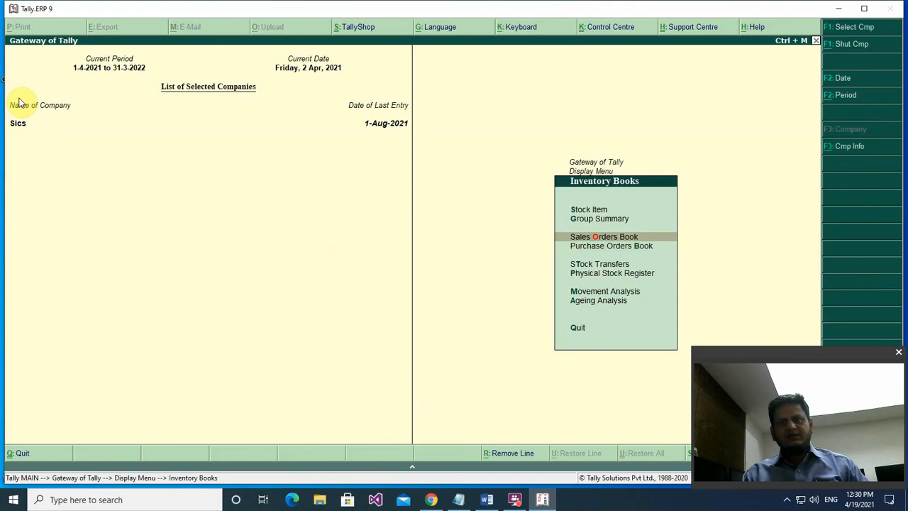
key("Return")
key("Escape")
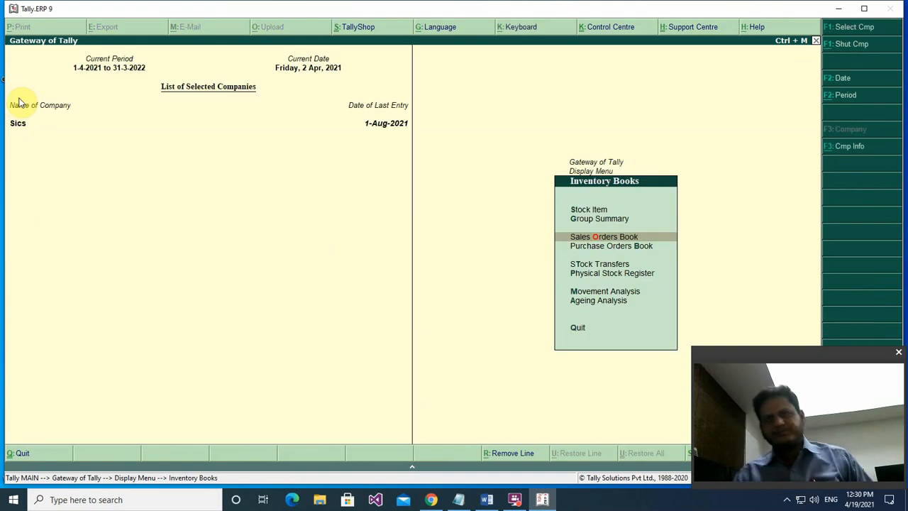
- Review the April list of purchase order vouchers in the Purchase Orders Book again
key("Up")
key("Down")
key("Down")
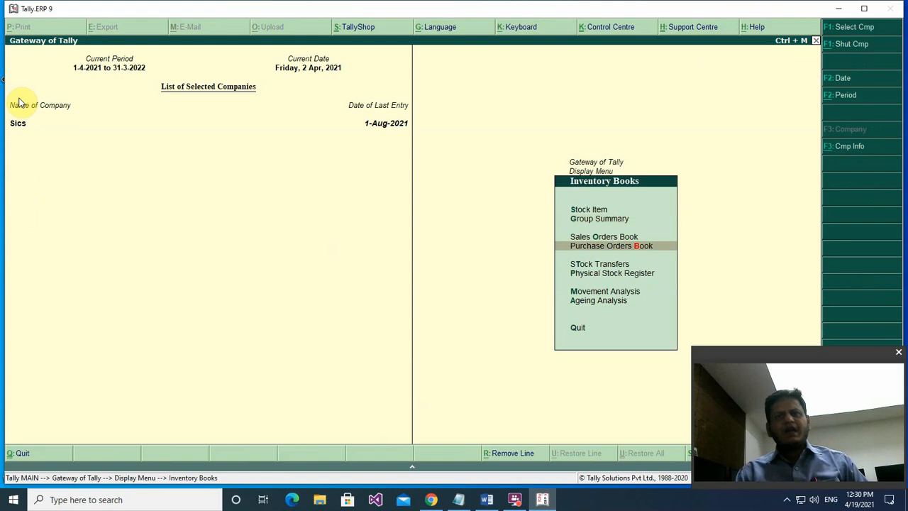
key("Return")
key("Up")
key("Up")
key("Up")
key("Up")
key("Return")
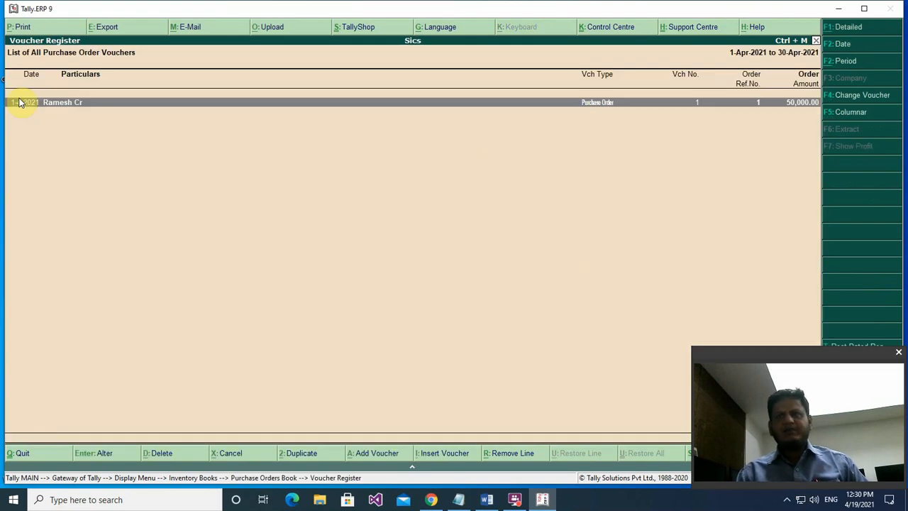
key("Escape")
key("Escape")
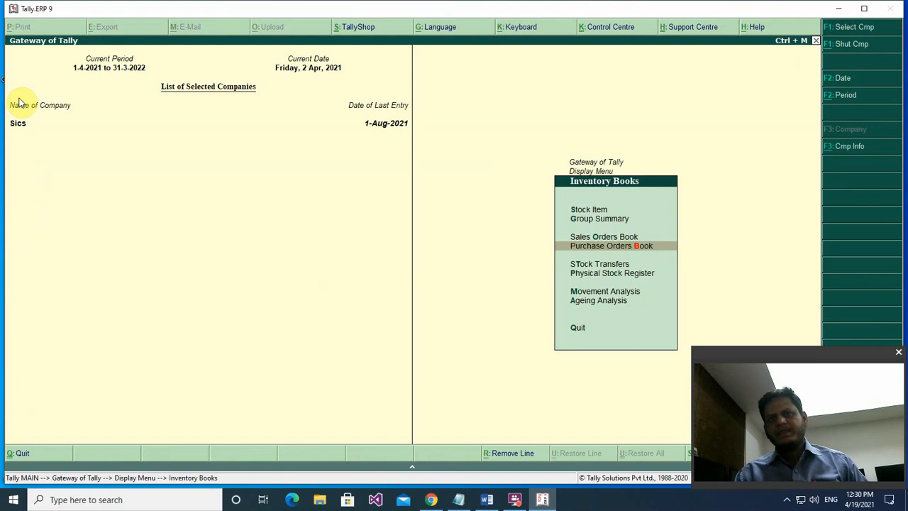
- Look at the monthly Physical Stock Register and leave the Inventory Books
key("Down")
key("Down")
key("Down")
key("Up")
key("Return")
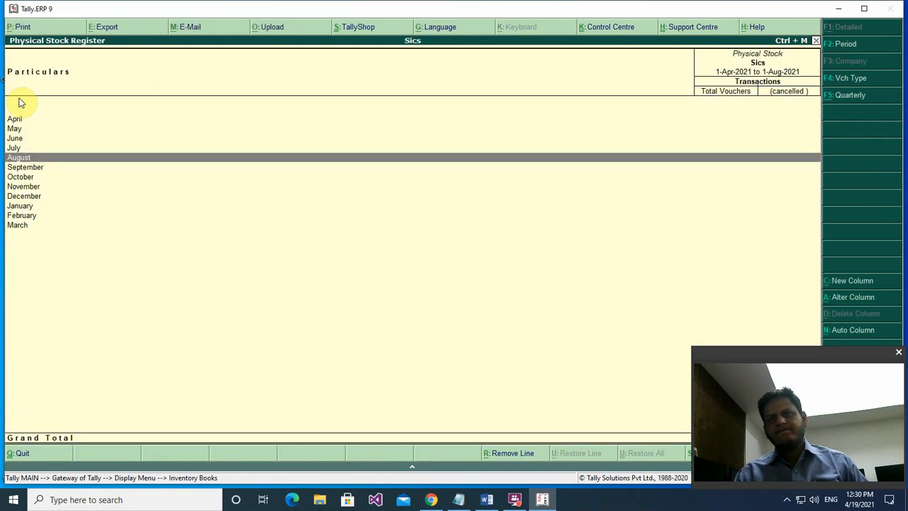
key("Escape")
key("Escape")
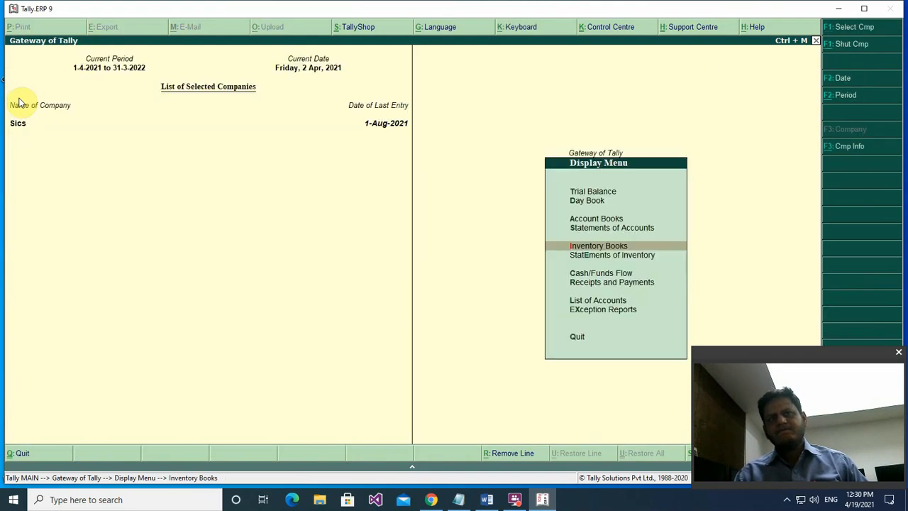
- Look through the available Exception Reports and return to the Gateway of Tally
key("Down")
key("Down")
key("Down")
key("Down")
key("Down")
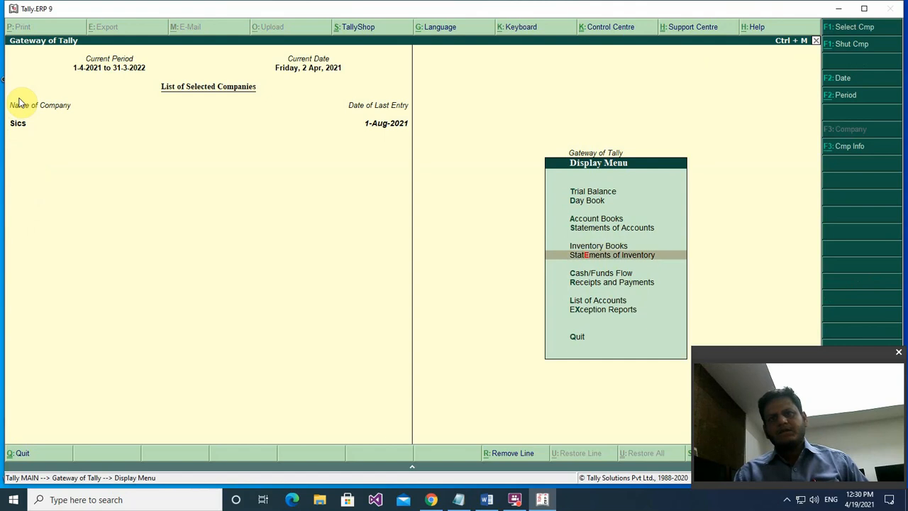
key("Return")
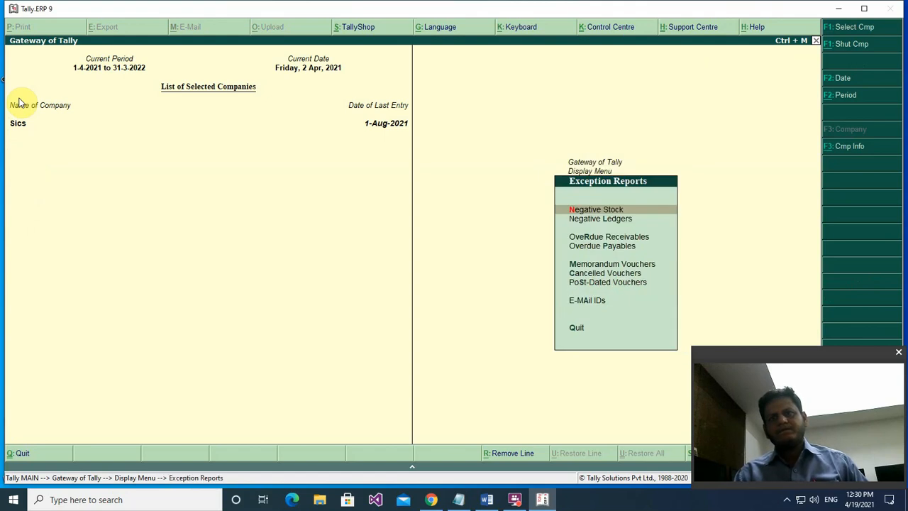
key("Escape")
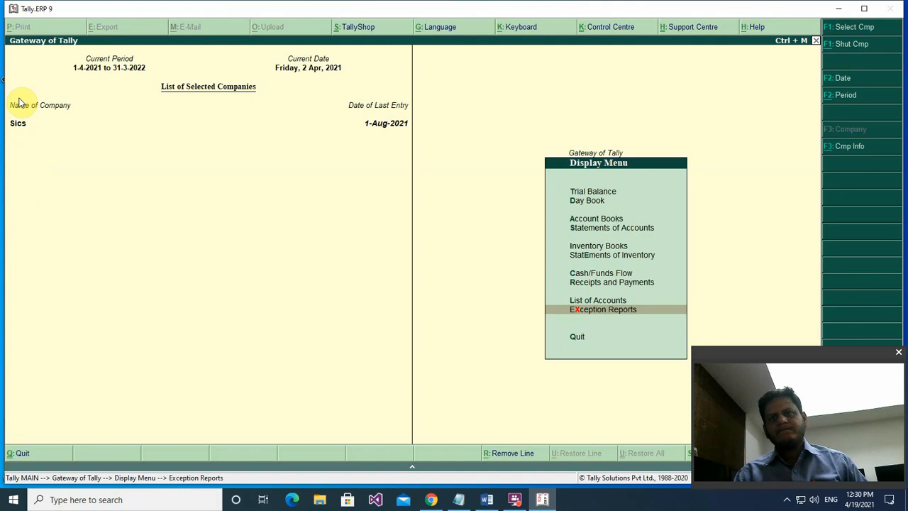
key("Escape")
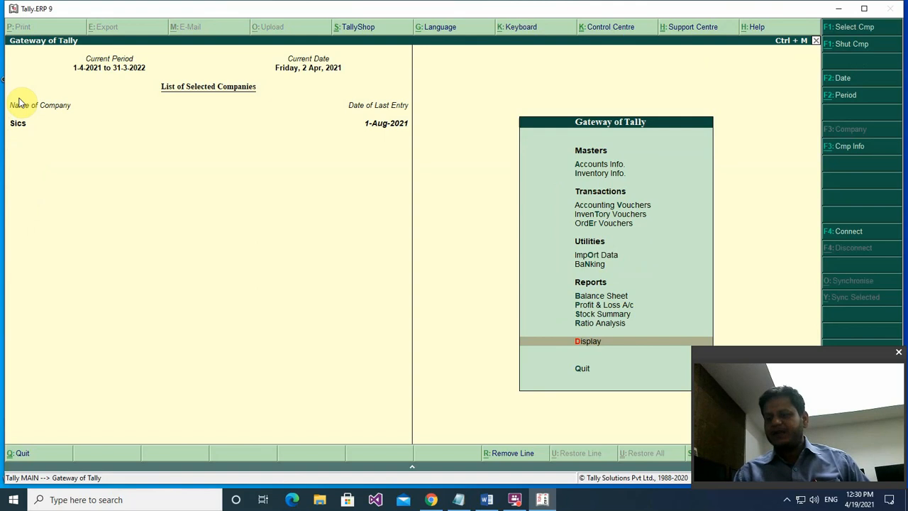
- Start a Sales accounting voucher dated 2-Apr-2021 with reference number 2
key("Up")
key("Up")
key("Up")
key("Up")
key("Up")
key("Up")
key("Up")
key("Up")
key("Up")
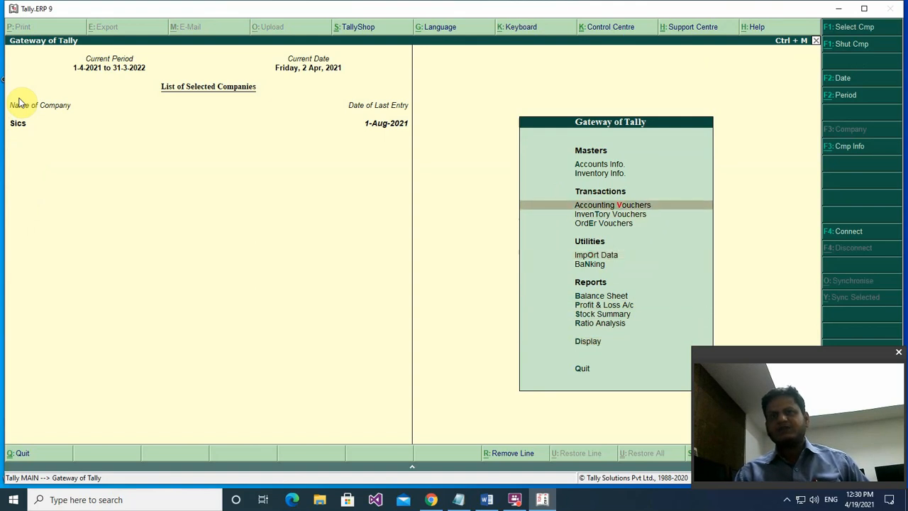
key("Return")
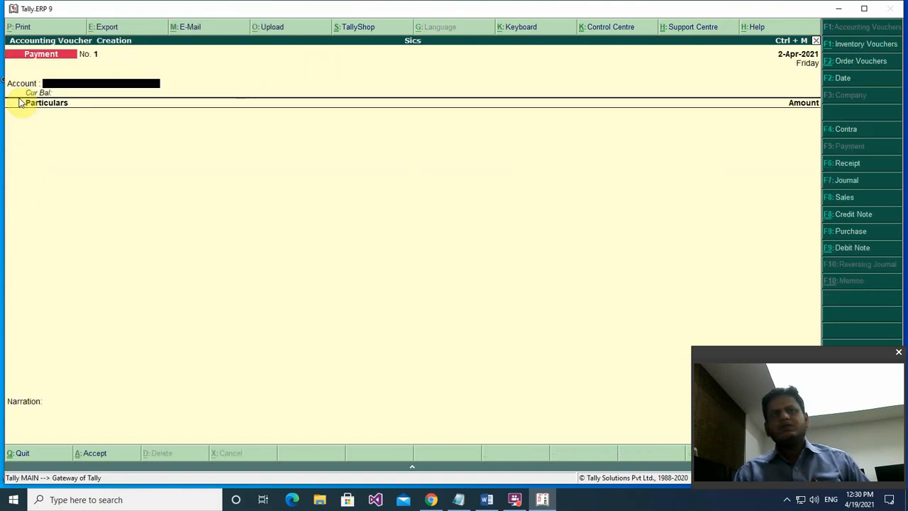
key("F8")
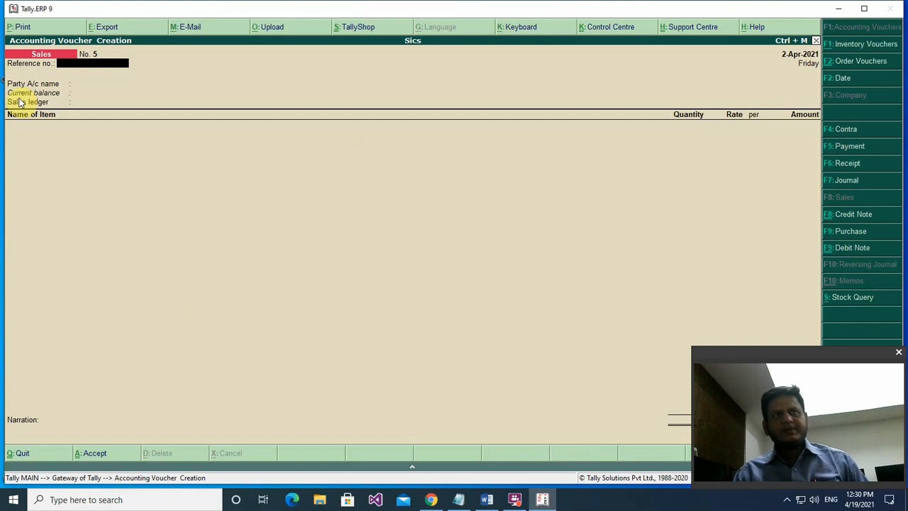
type("2")
key("Return")
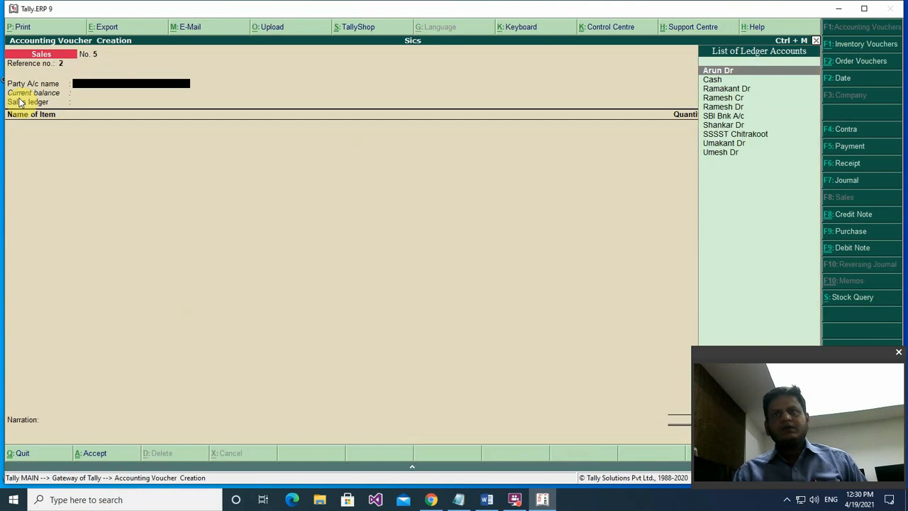
- Choose the debtor ledger that has the existing sales order as the party account of the sales voucher
key("Down")
key("Down")
key("Down")
key("Down")
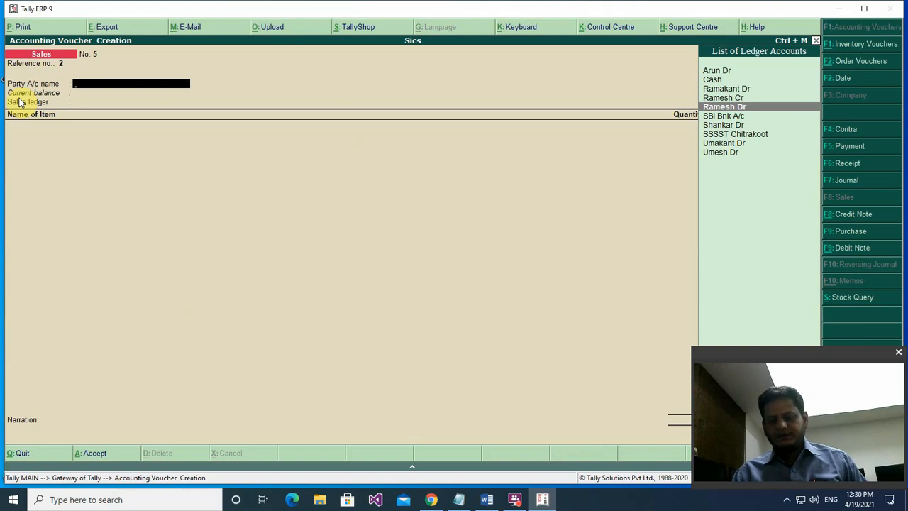
key("Down")
key("Down")
key("Return")
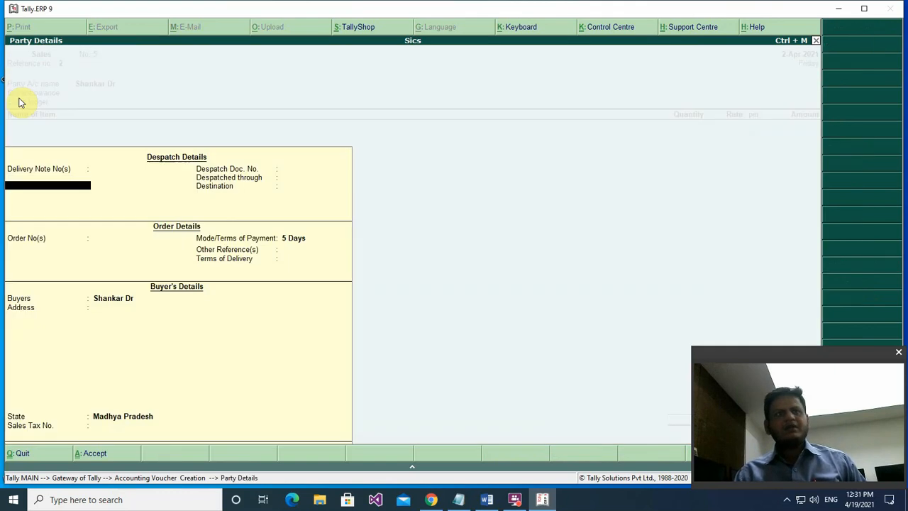
- Link the sales voucher to sales order number 1 dated 1-Apr-2021 in its order details
key("Return")
key("Return")
key("Return")
key("Return")
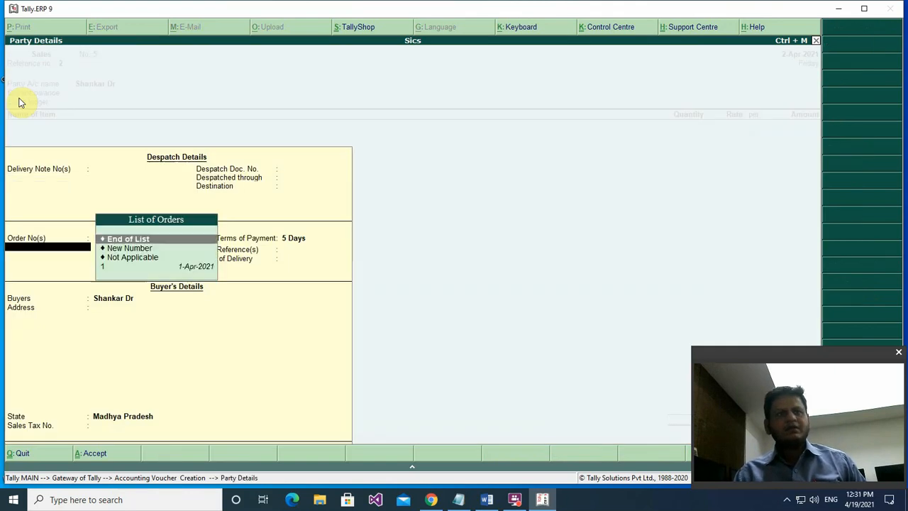
key("Down")
key("Down")
key("Down")
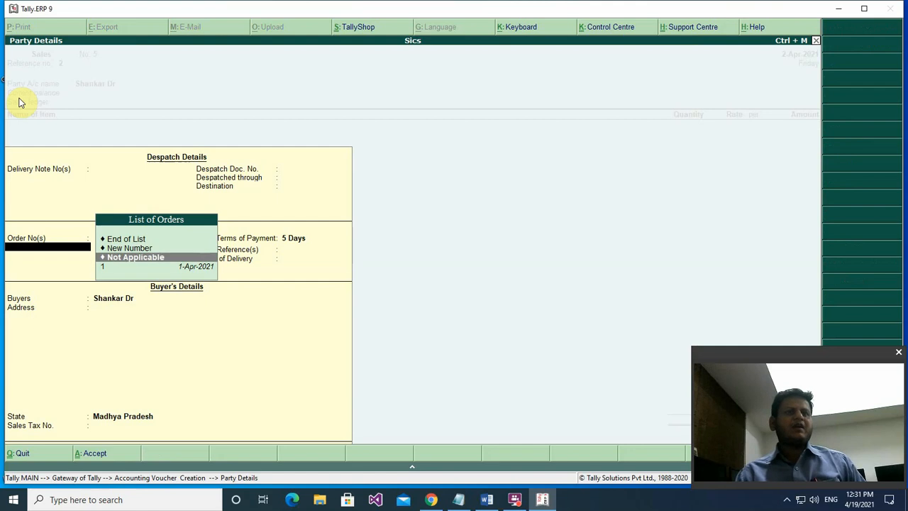
key("Return")
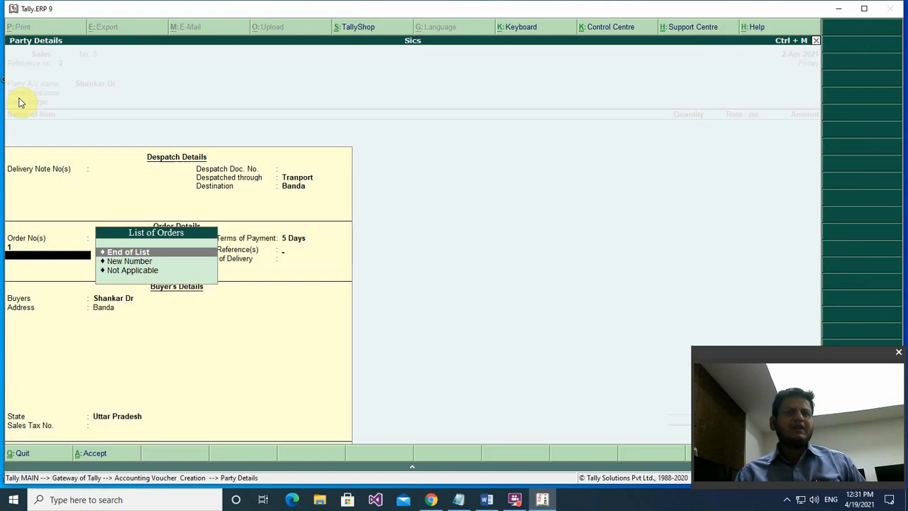
- Finish the order list, accept the remaining party details and use Sales A/c as the sales ledger
key("Return")
key("Return")
key("Return")
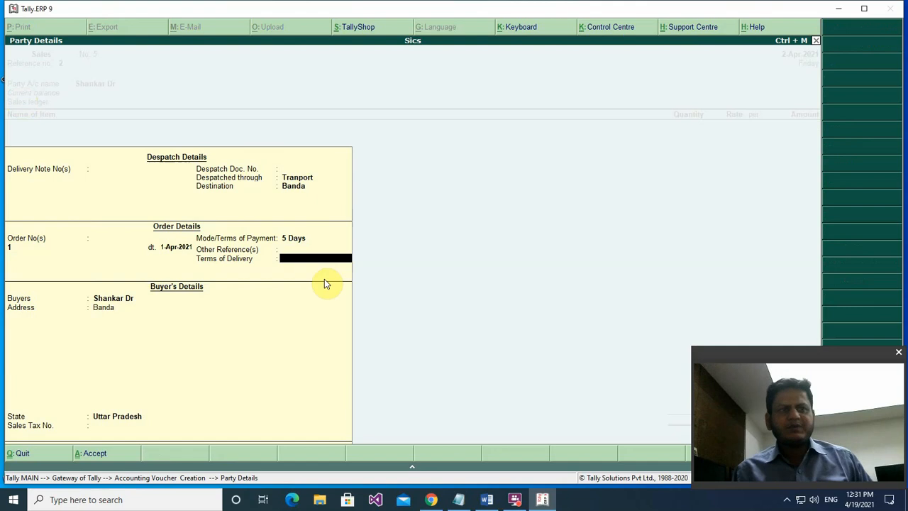
key("Return")
key("Return")
key("Return")
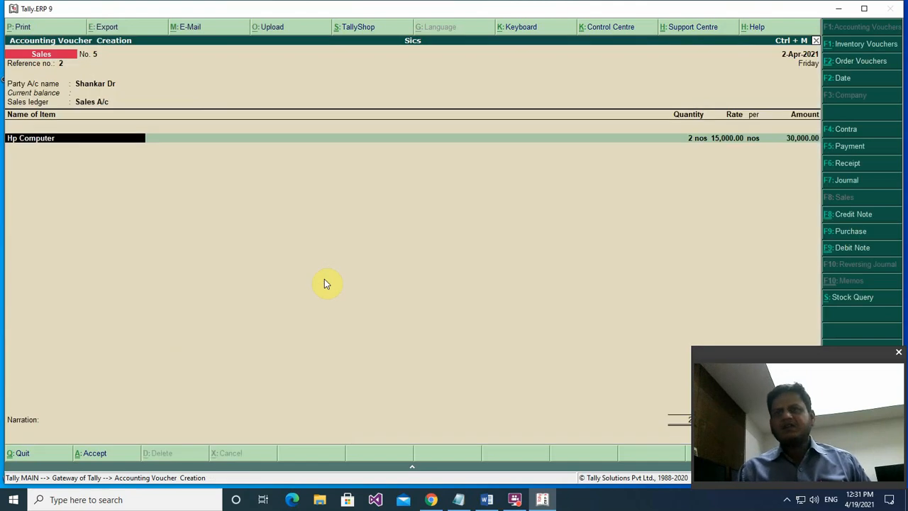
- Allocate 2 nos of Hp Computer at 15,000 from Main Location against order 1 and save the sales voucher
key("Return")
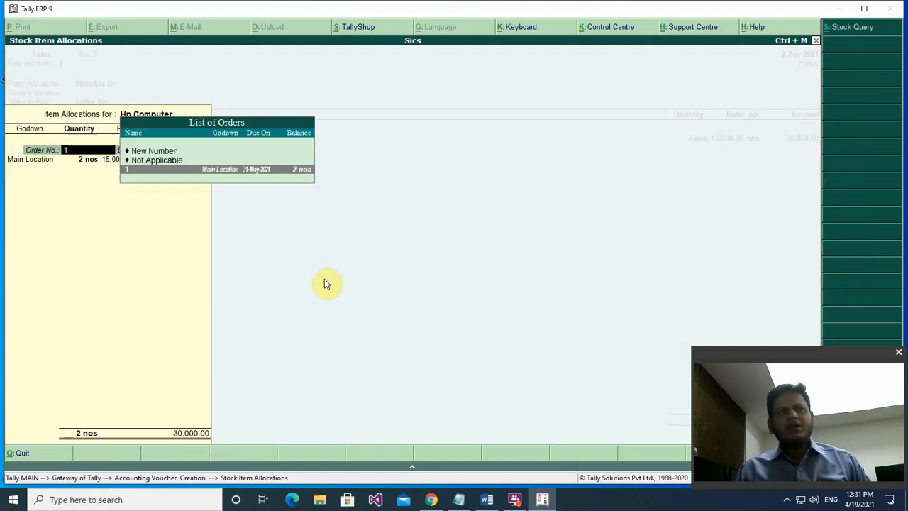
key("Return")
key("Return")
key("Return")
key("Return")
key("Return")
key("Return")
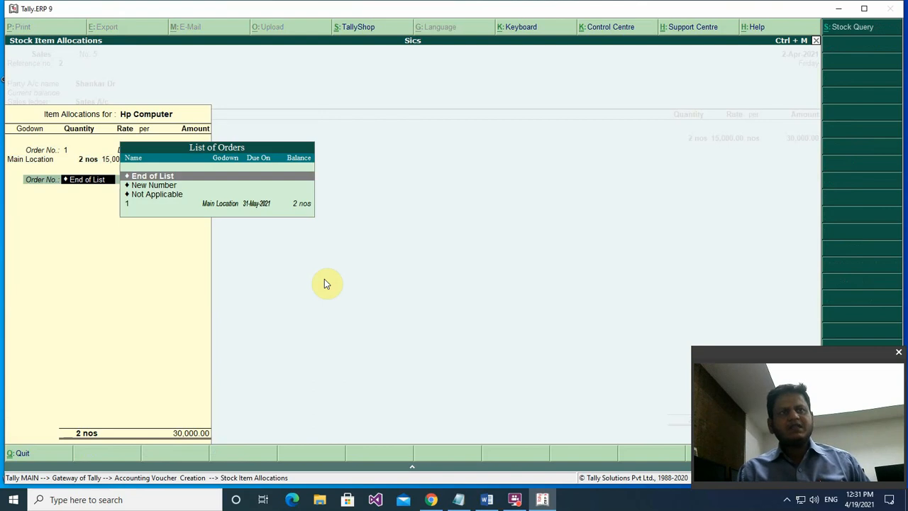
key("Return")
key("Return")
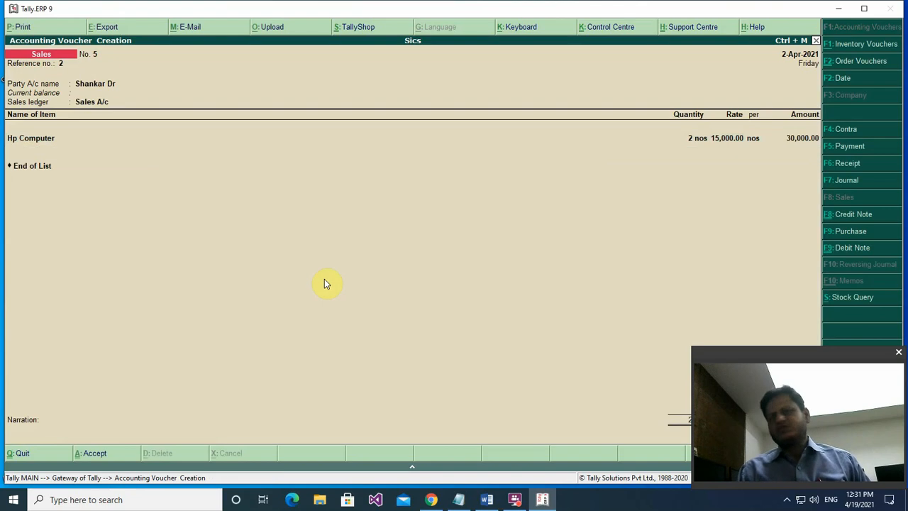
key("ctrl+a")
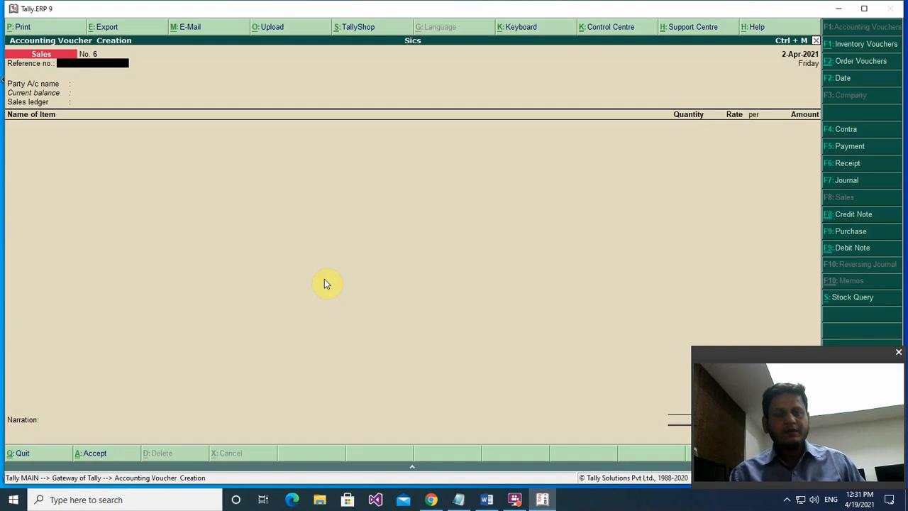
- Leave voucher entry and open Sales Order Outstandings among the statements of inventory
key("Escape")
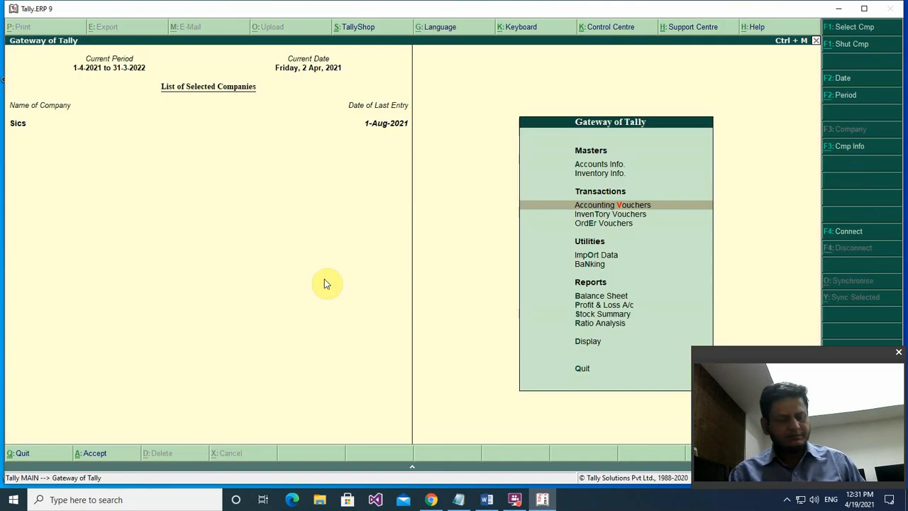
key("d")
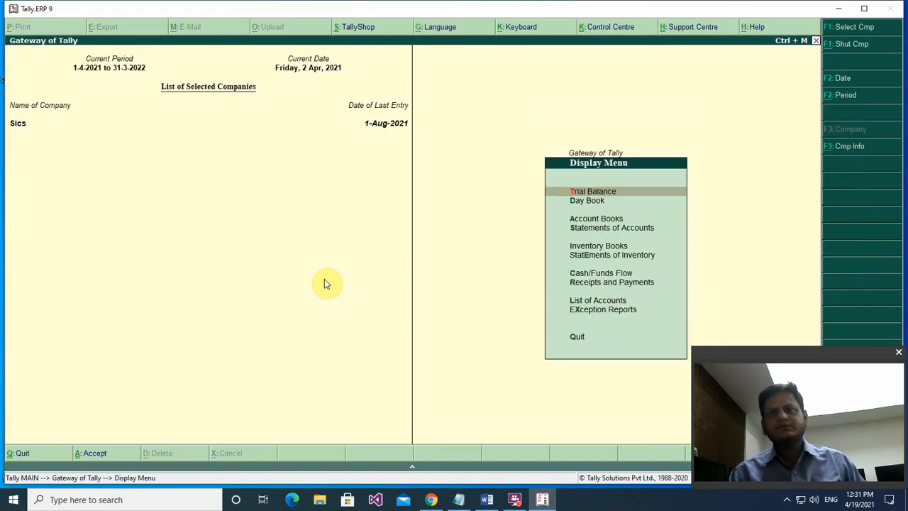
key("Down")
key("Down")
key("Down")
key("Down")
key("Down")
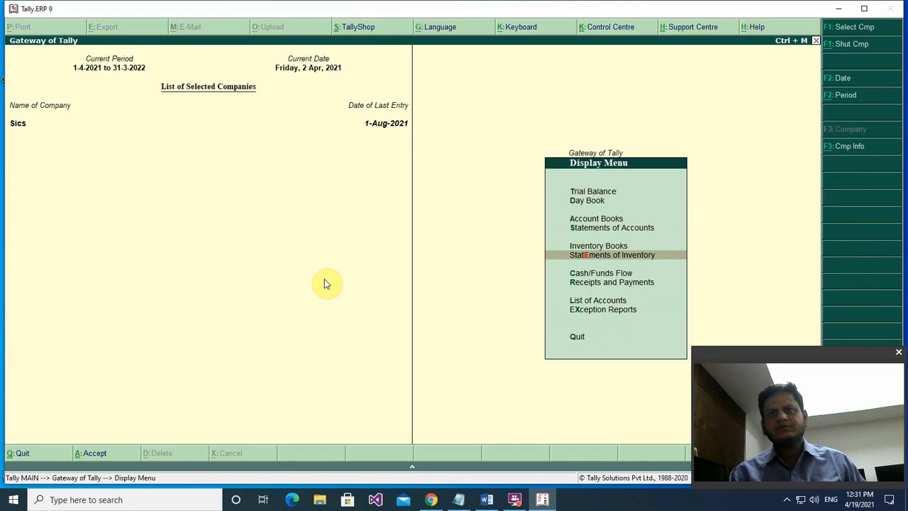
key("Return")
key("Down")
key("Down")
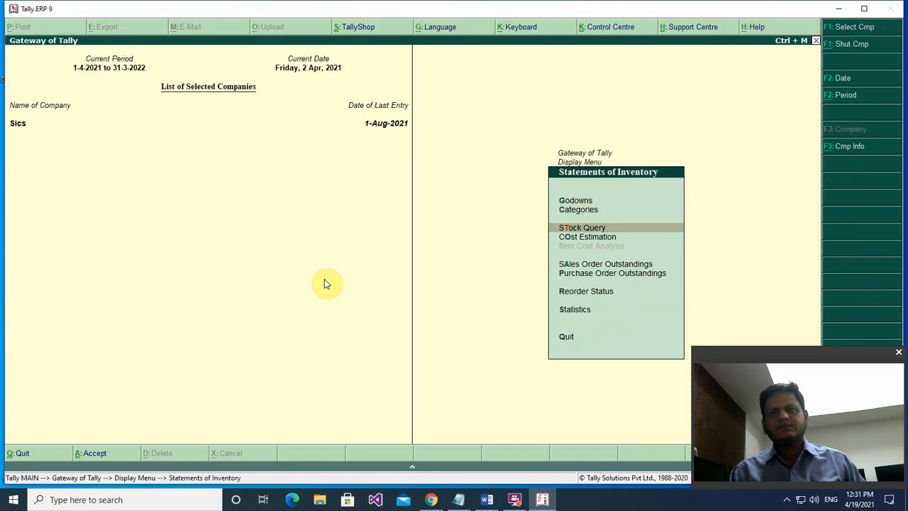
key("Down")
key("Down")
key("Down")
key("Up")
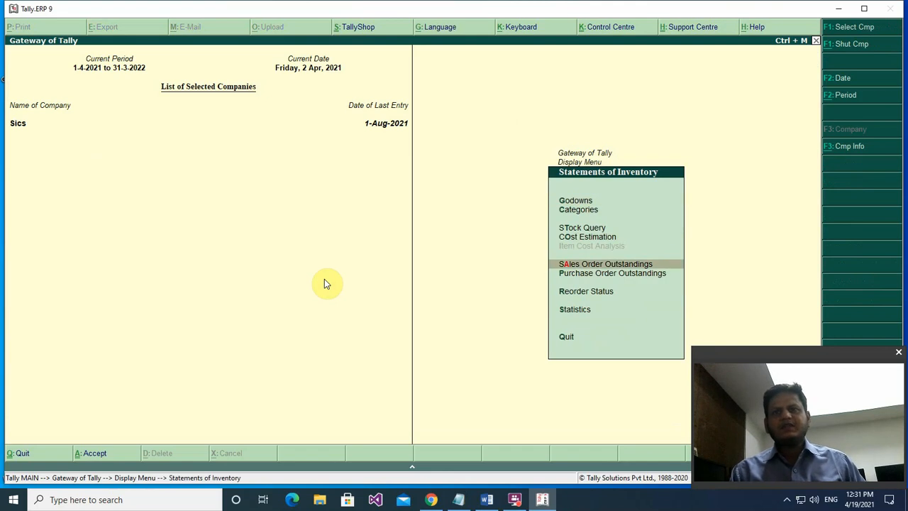
key("Return")
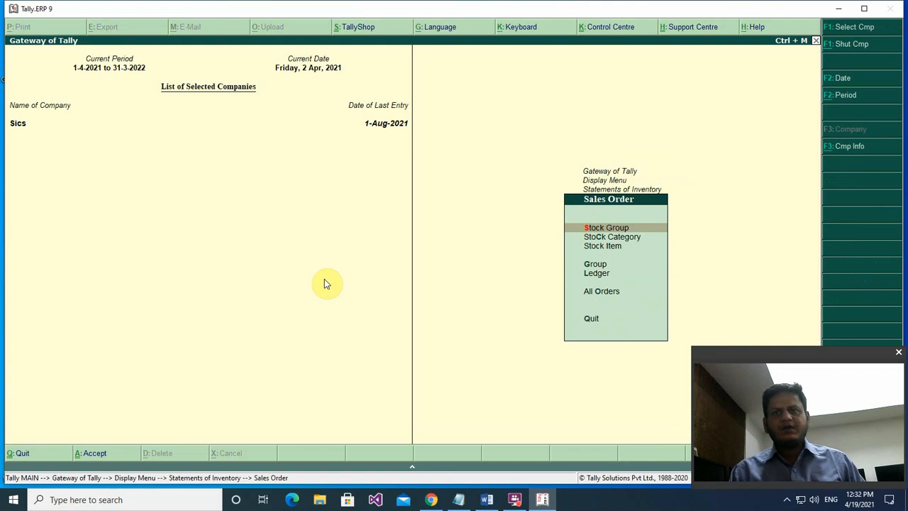
- Check the outstanding sales orders for the stock item Hp Computer and return to the Statements of Inventory
key("Down")
key("Down")
key("Return")
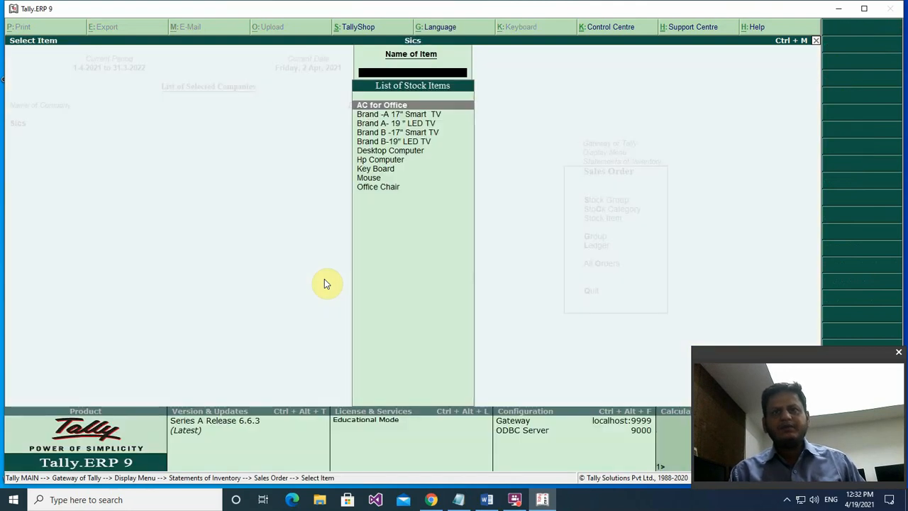
key("Down")
key("Down")
key("Down")
key("Down")
key("Down")
key("Down")
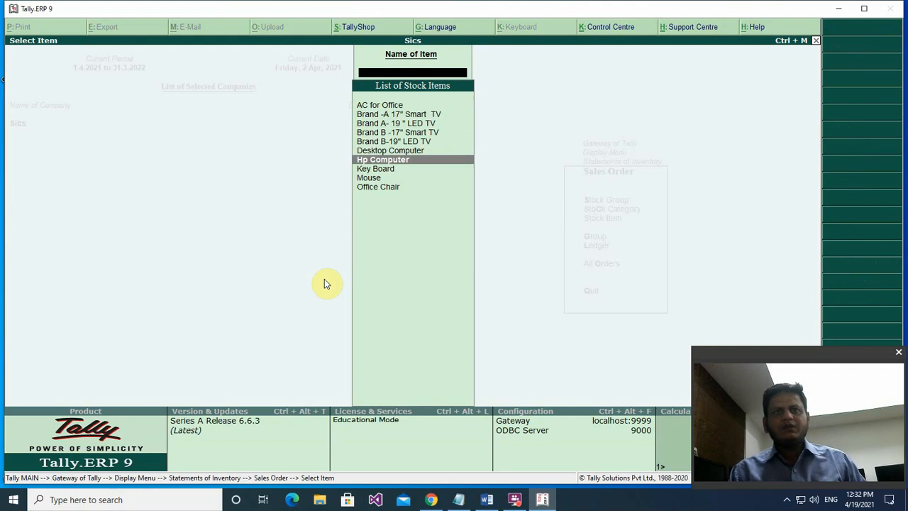
key("Return")
key("Escape")
key("Down")
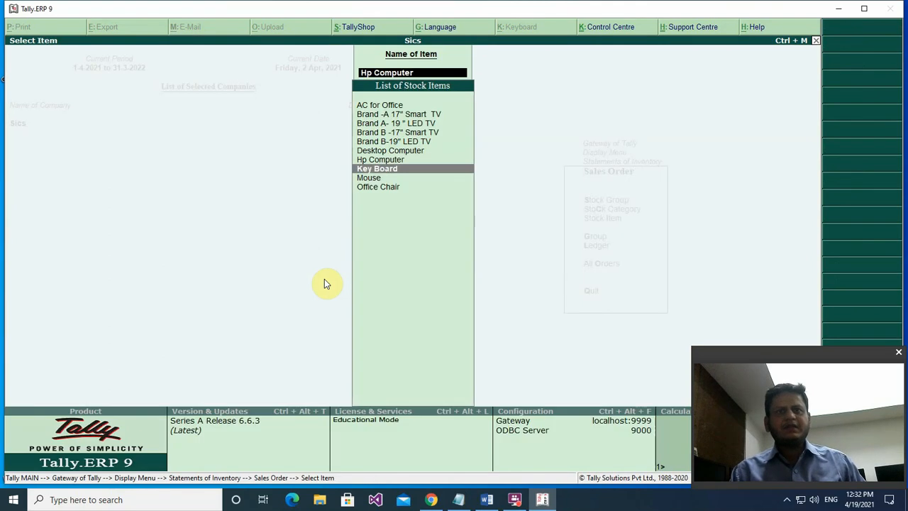
key("Escape")
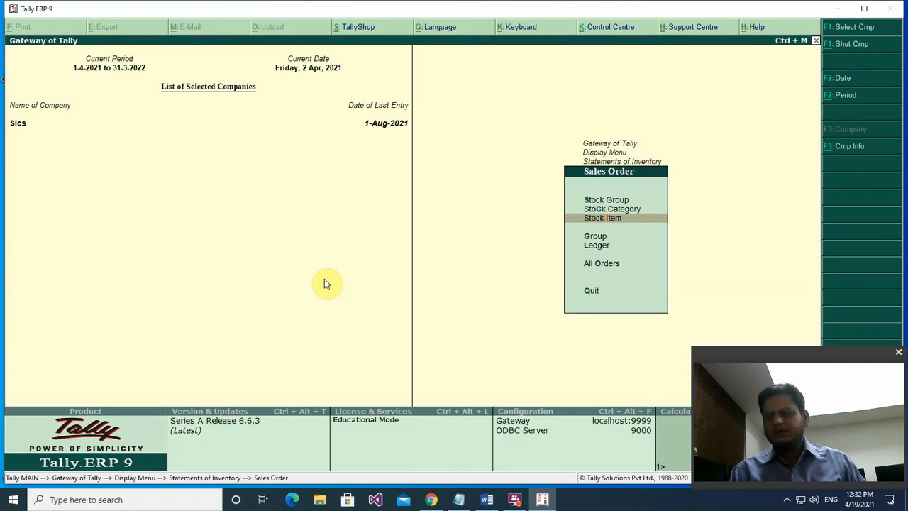
key("Escape")
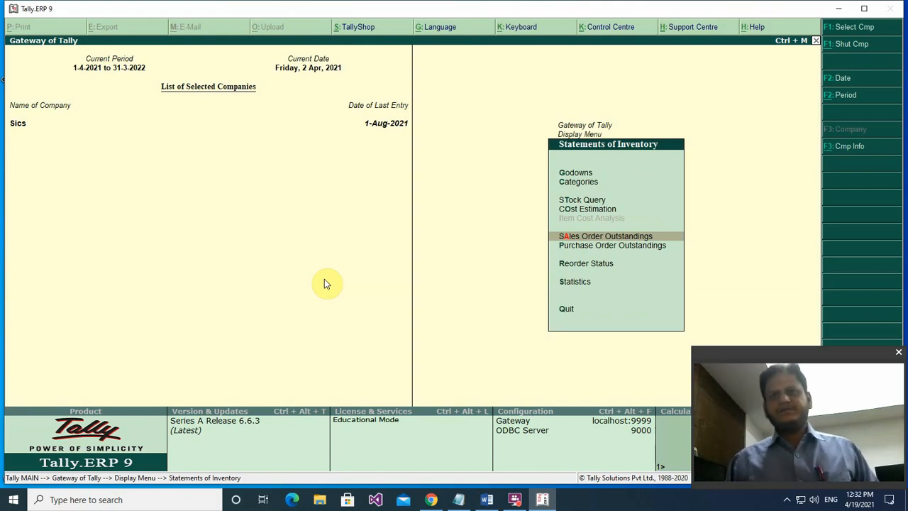
- Check Purchase Order Outstandings for all orders and return to the Gateway of Tally
key("Down")
key("Return")
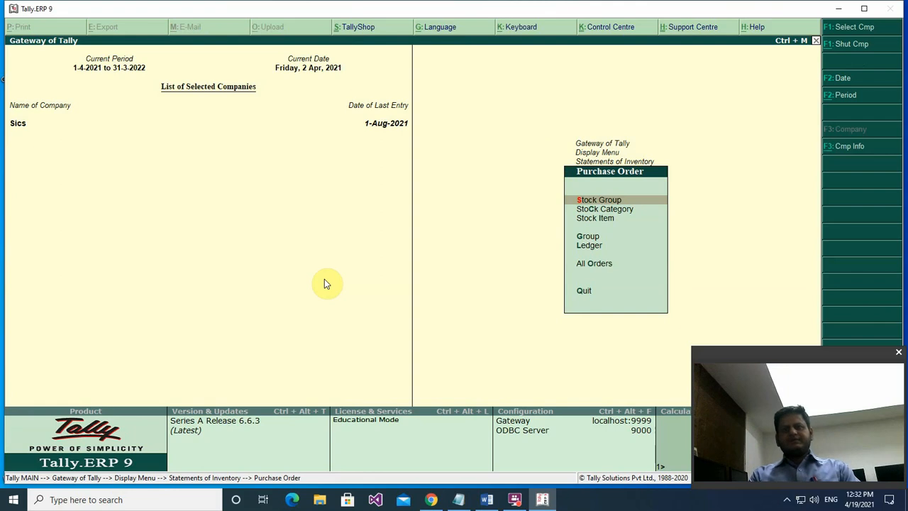
key("Down")
key("Down")
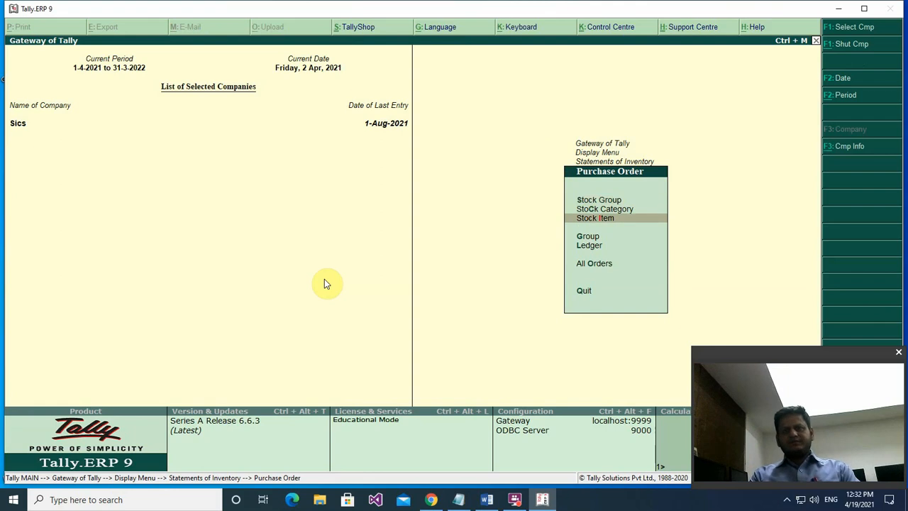
key("Return")
key("Escape")
key("Down")
key("Down")
key("Down")
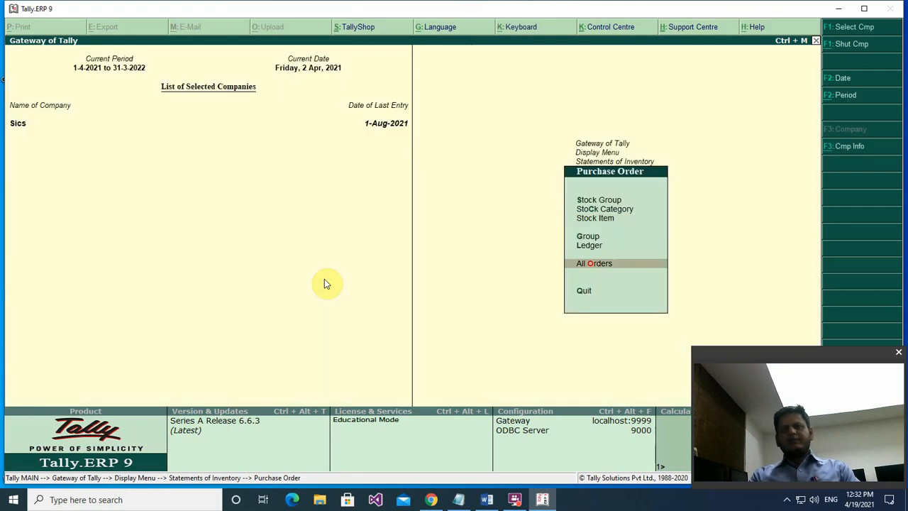
key("Return")
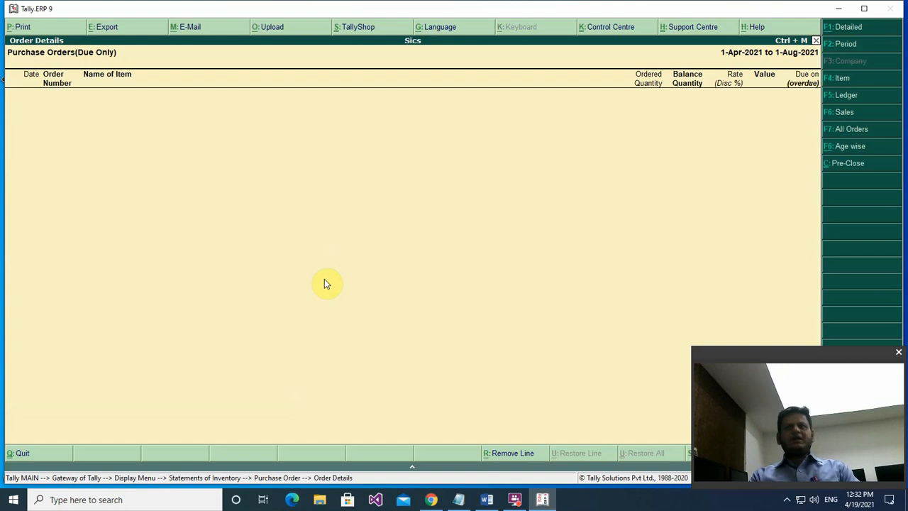
key("Escape")
key("Escape")
key("Escape")
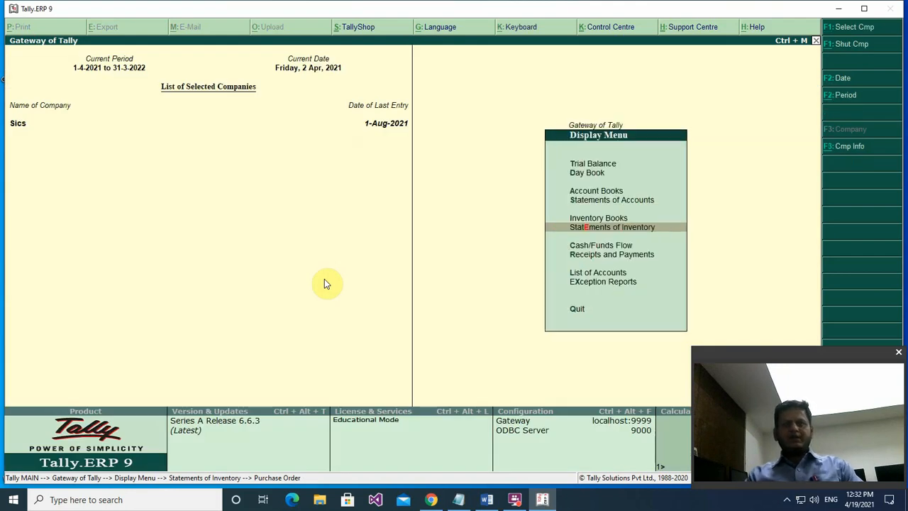
key("Escape")
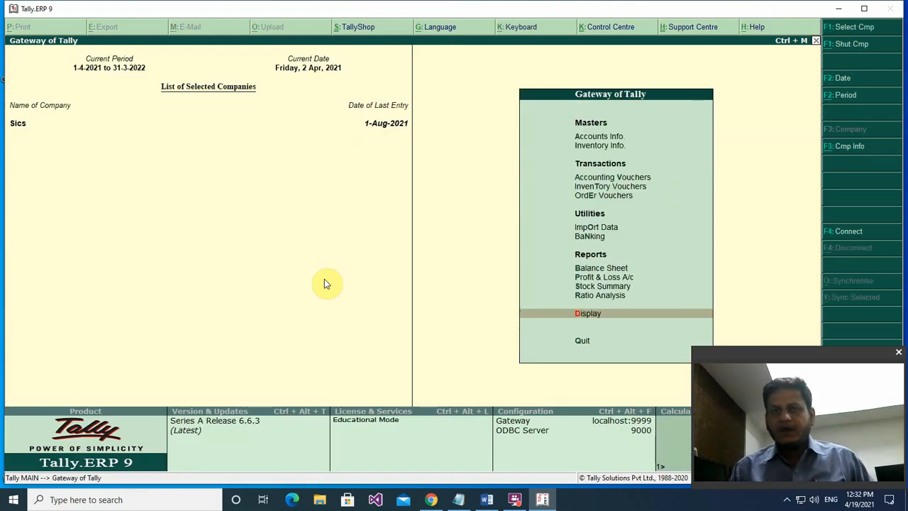
key("Up")
key("Up")
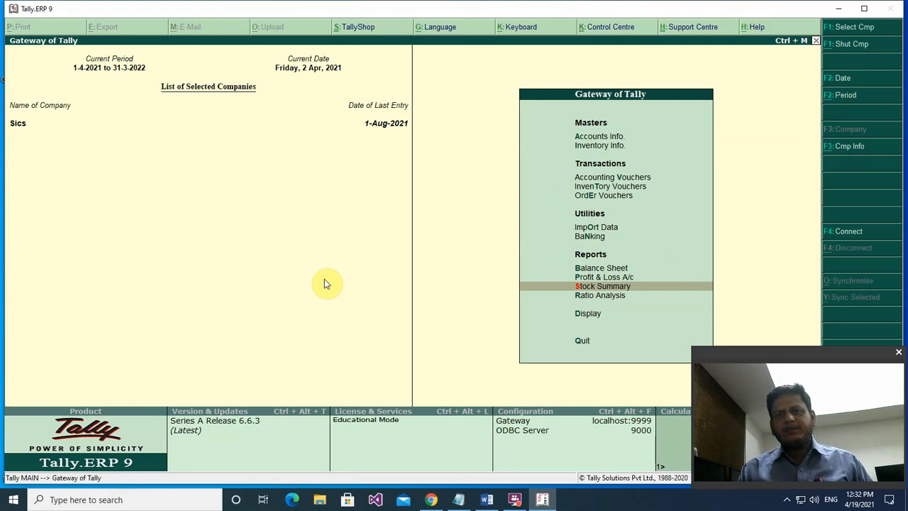
key("Down")
key("Down")
key("Return")
key("Down")
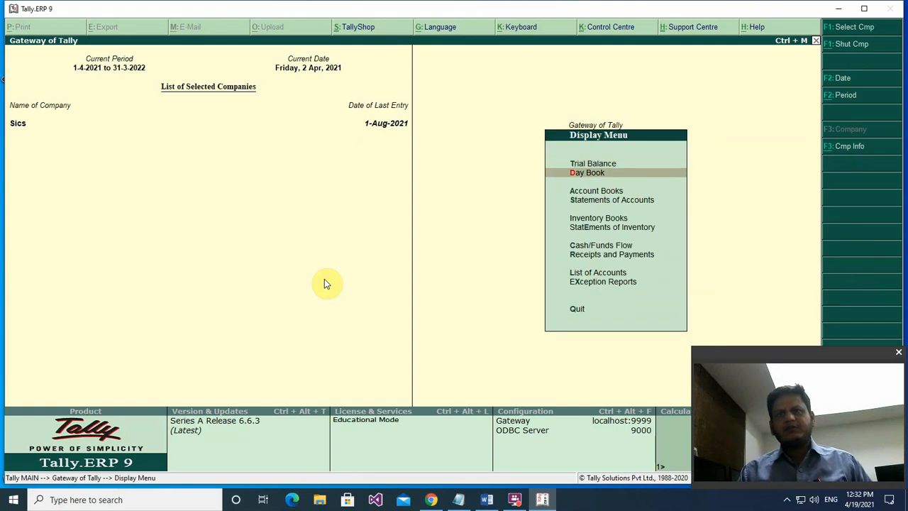
key("Down")
key("Down")
key("Return")
key("Escape")
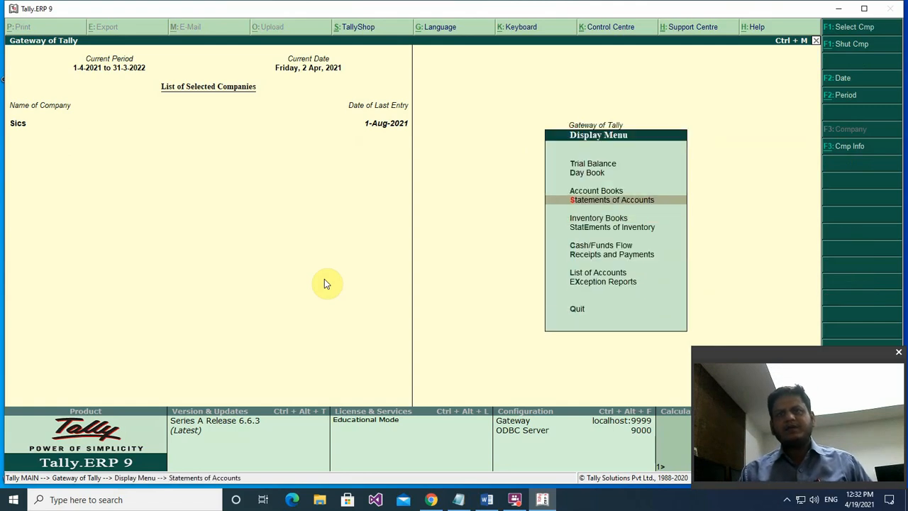
key("Down")
key("Down")
key("Return")
key("Escape")
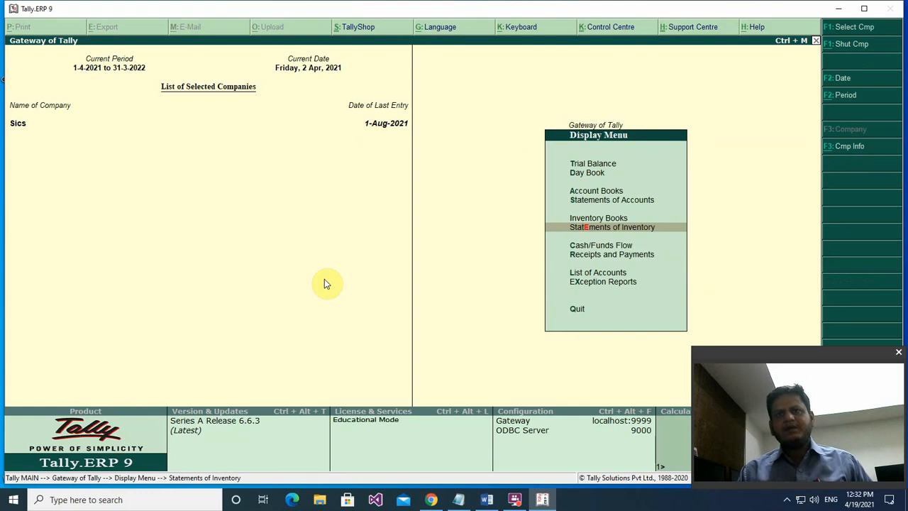
key("Up")
key("Up")
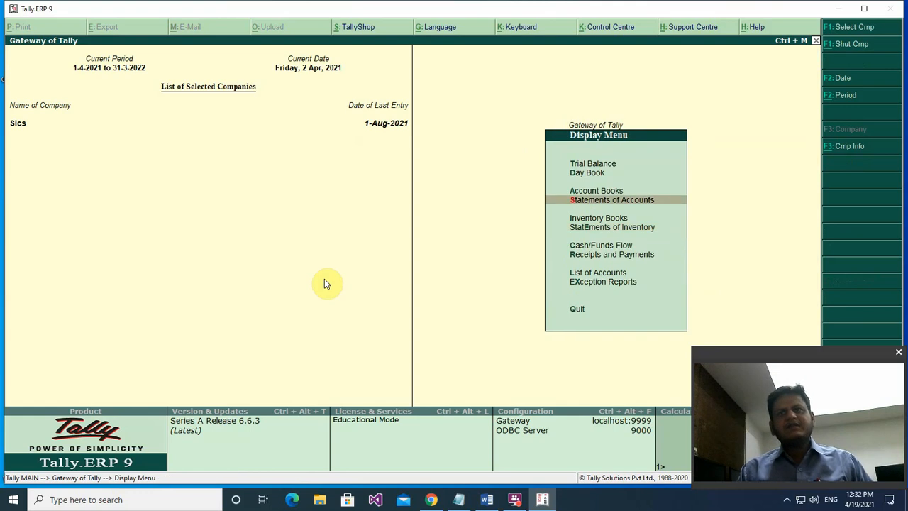
key("Up")
key("Escape")
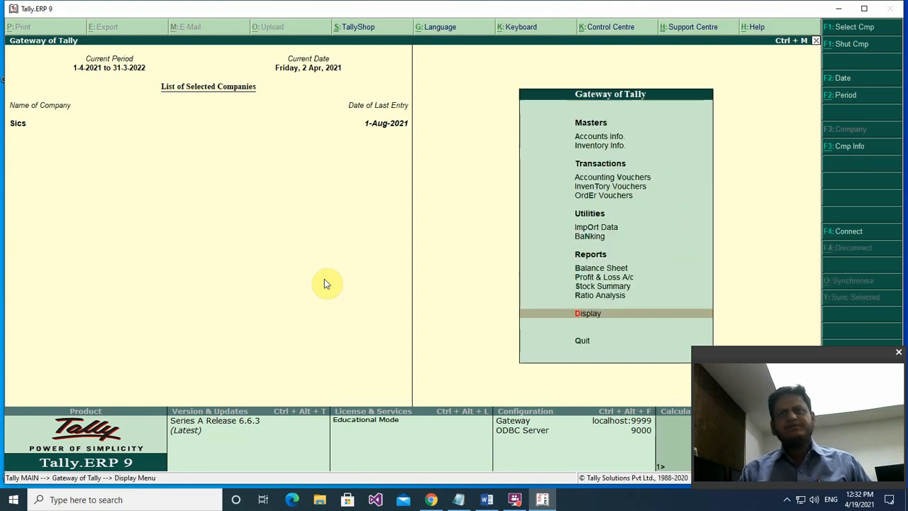
- Check the closing stock in the Stock Summary and return to the Gateway of Tally
key("Return")
key("Escape")
key("Up")
key("Up")
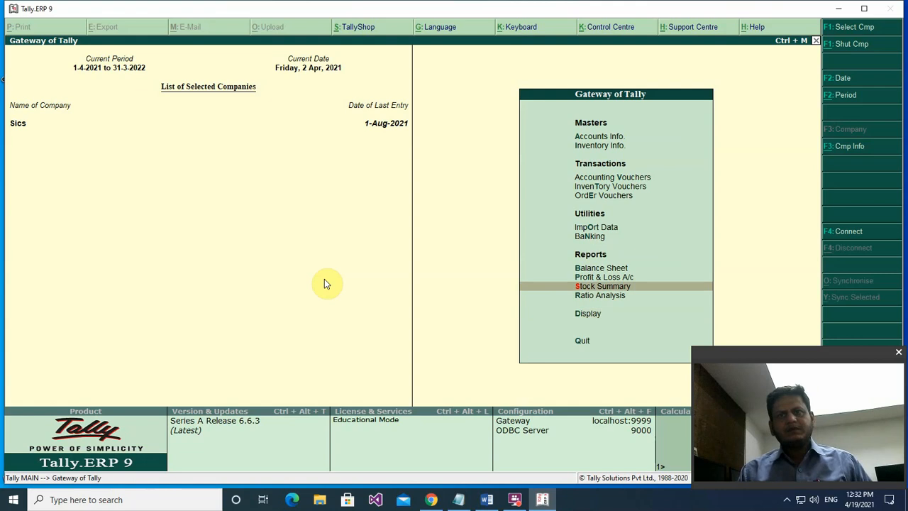
key("Return")
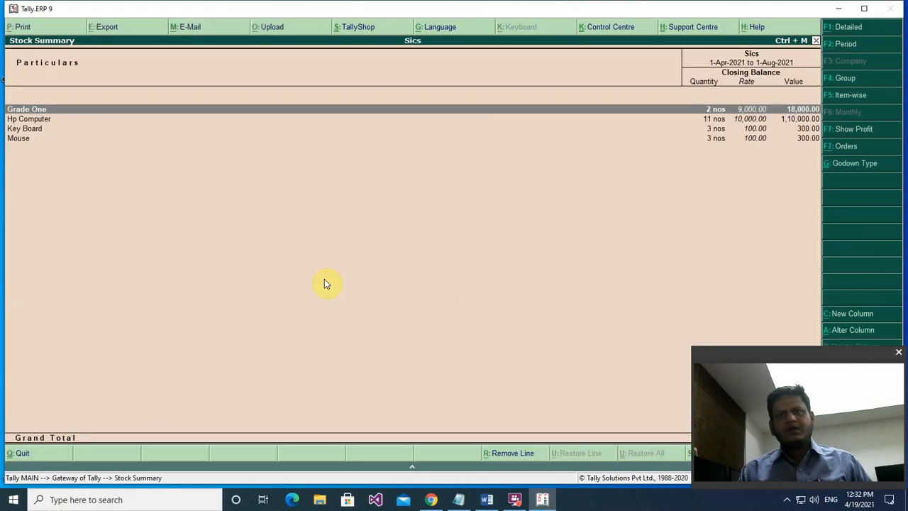
key("Escape")
key("Down")
key("Down")
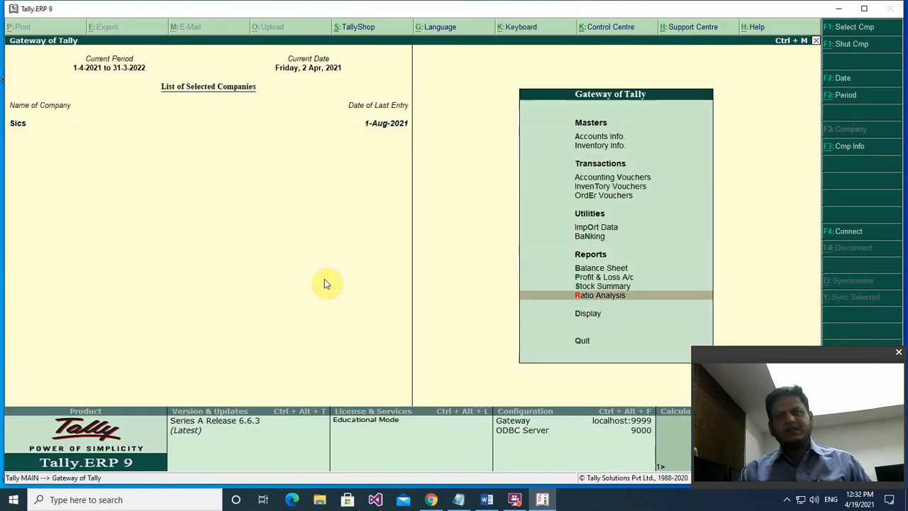
- Examine the monthly Sales Orders Book among the inventory books
key("Return")
key("Down")
key("Down")
key("Down")
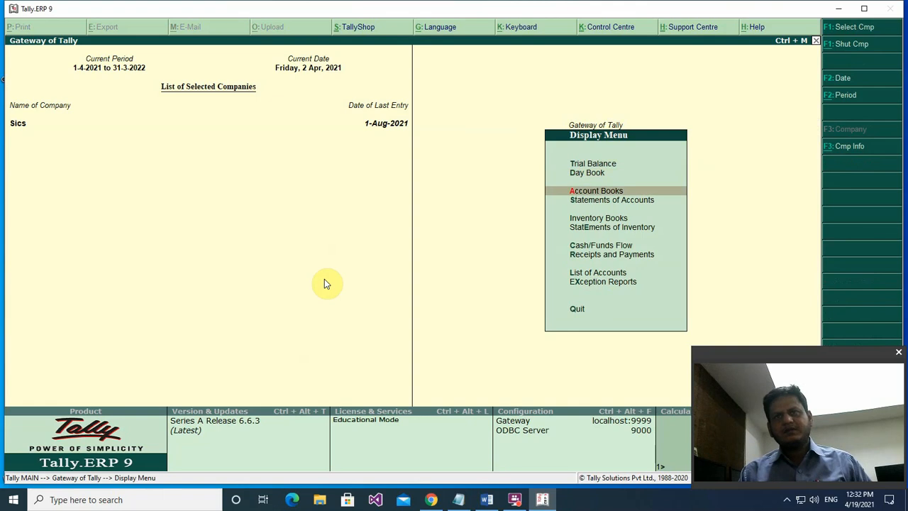
key("Return")
key("Escape")
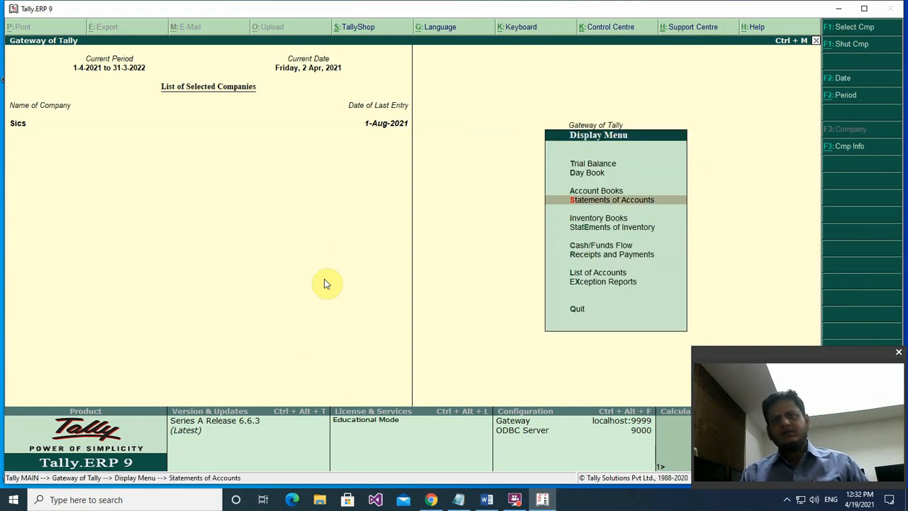
key("Down")
key("Return")
key("Down")
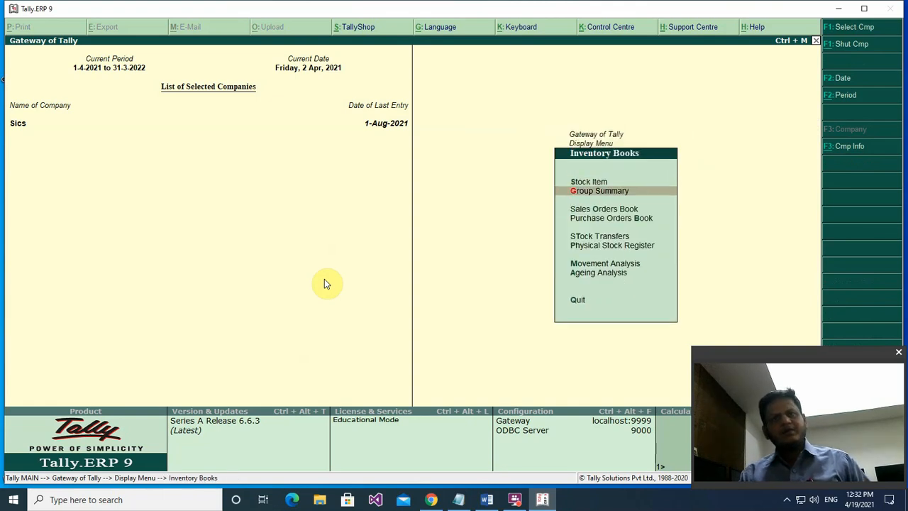
key("Down")
key("Return")
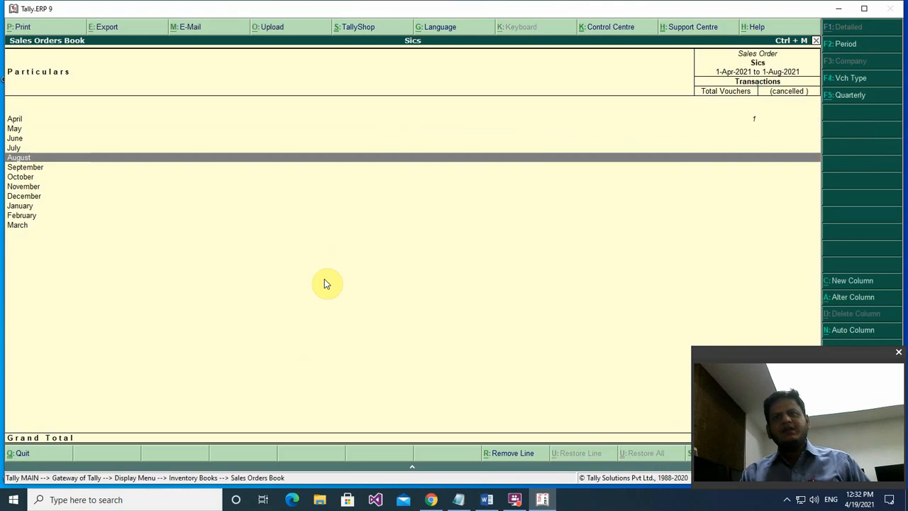
key("Escape")
- Examine the monthly Purchase Orders Book and return to the Display Menu
key("Down")
key("Return")
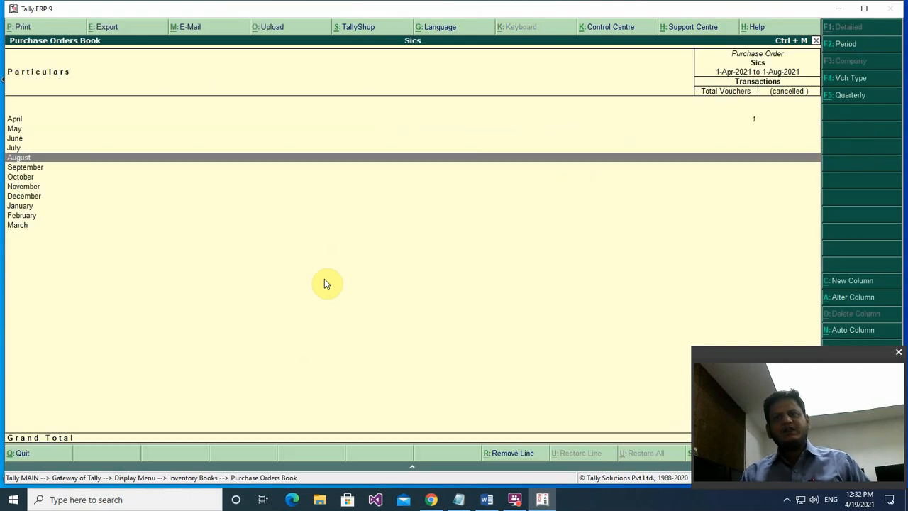
key("Escape")
key("Escape")
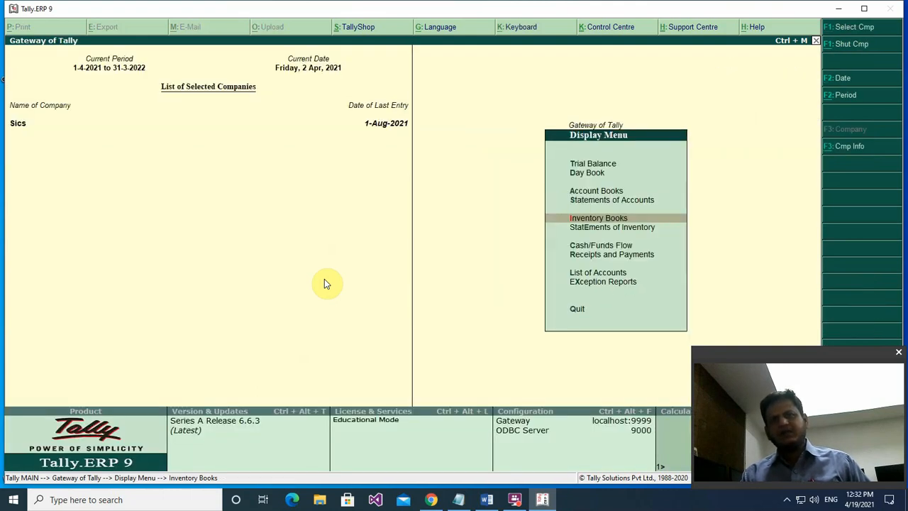
- Look over the order outstanding reports offered in Statements of Inventory and return to the Gateway of Tally
key("Down")
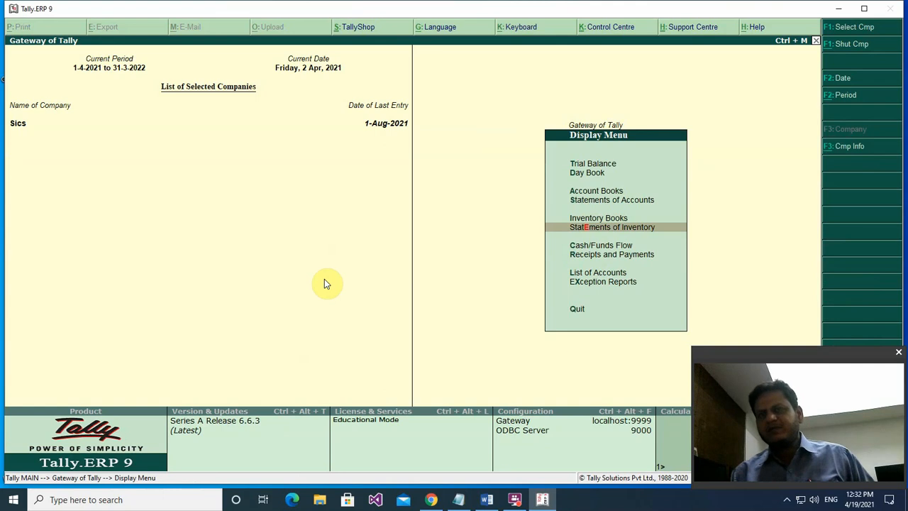
key("Return")
key("Down")
key("Down")
key("Down")
key("Down")
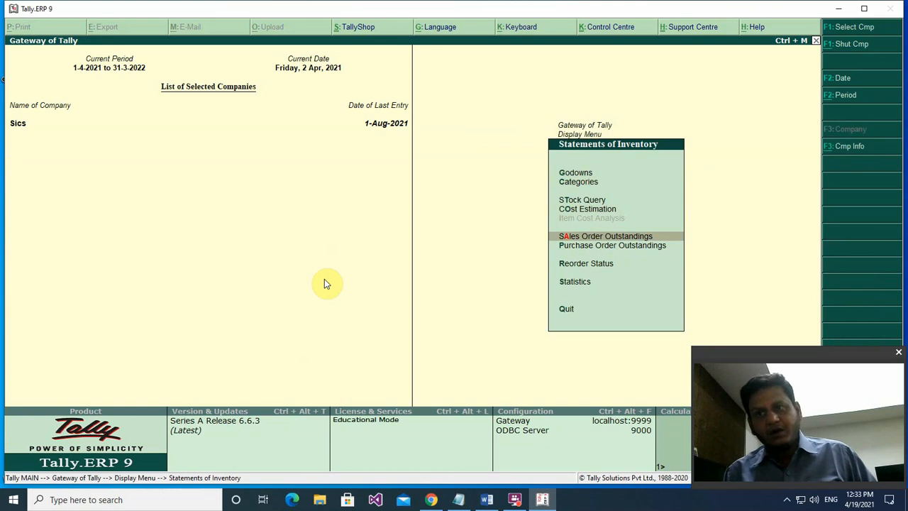
key("Escape")
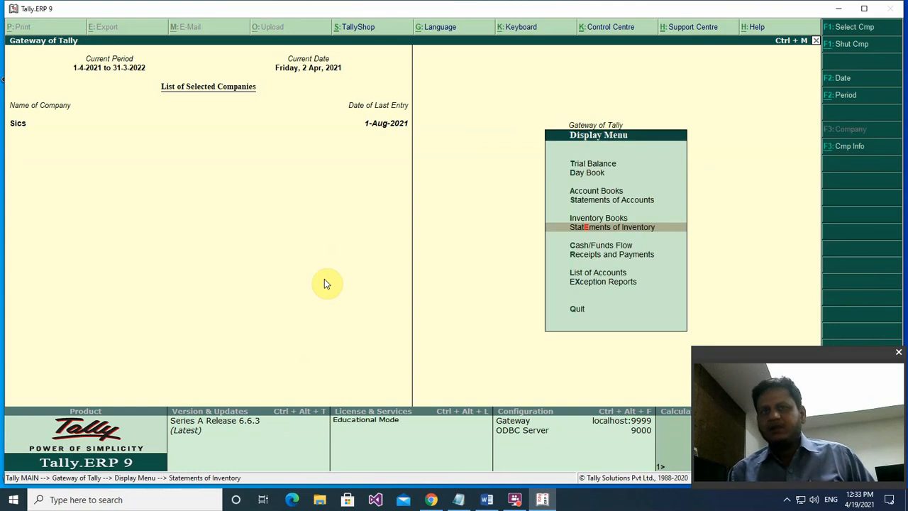
key("Escape")
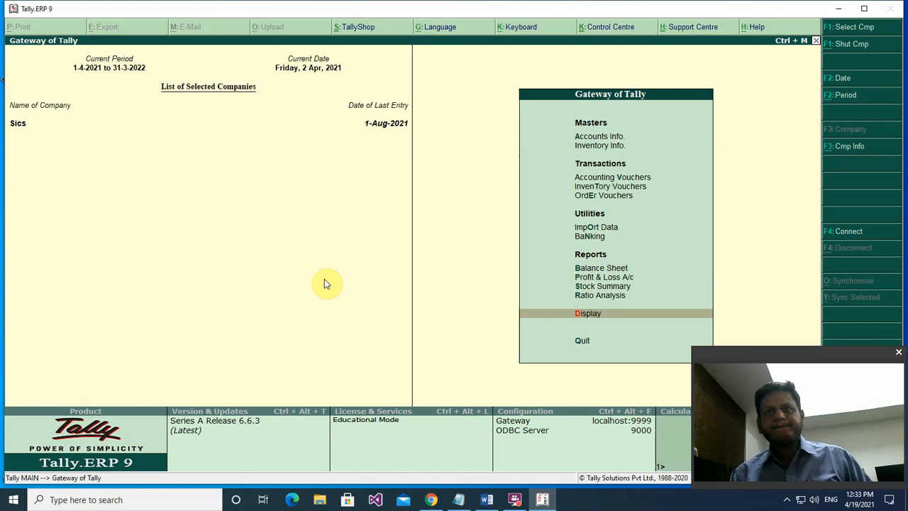
- Start a new purchase order voucher from the order vouchers
key("v")
key("Escape")
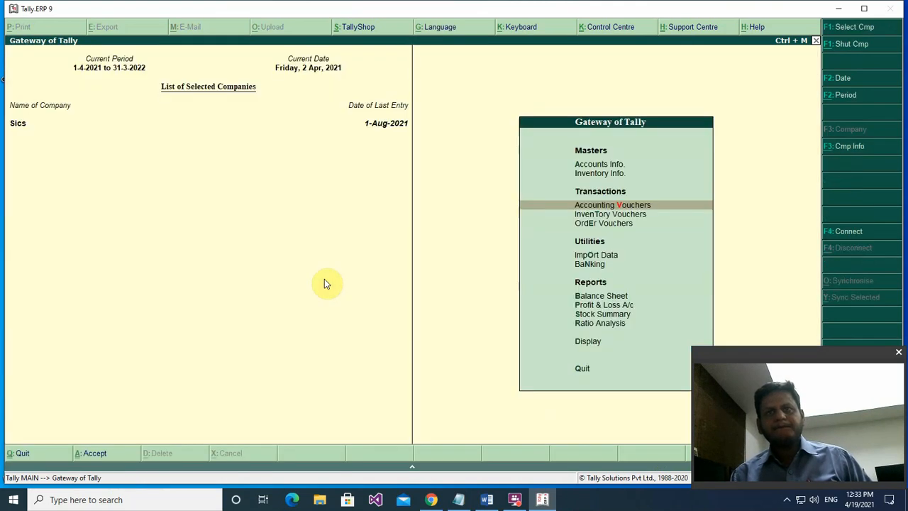
key("Down")
key("Down")
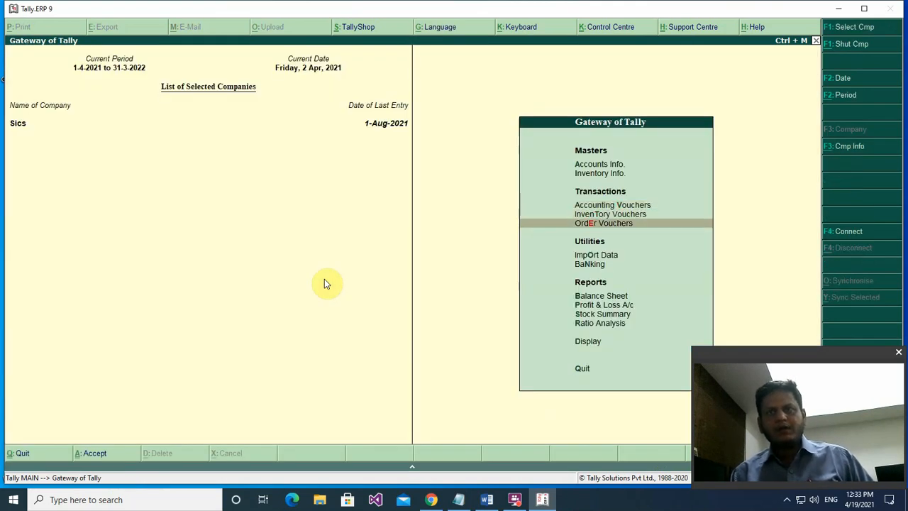
key("Return")
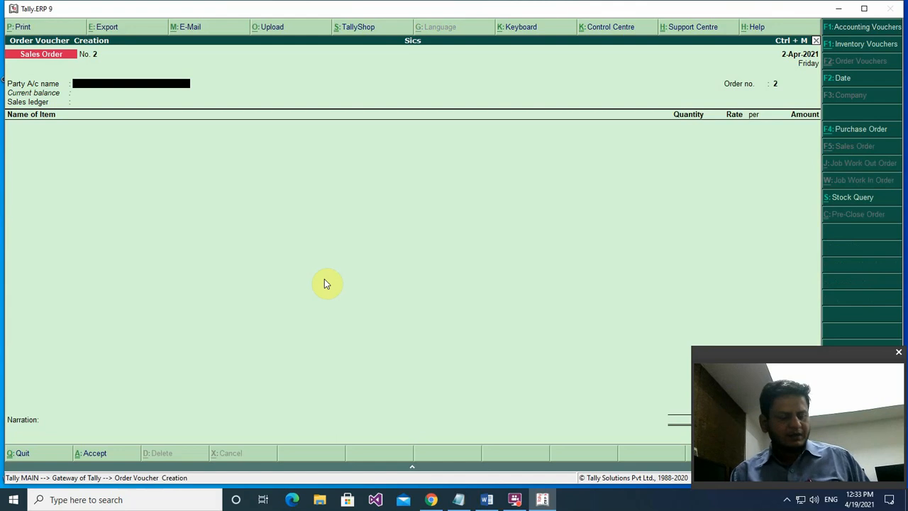
key("F4")
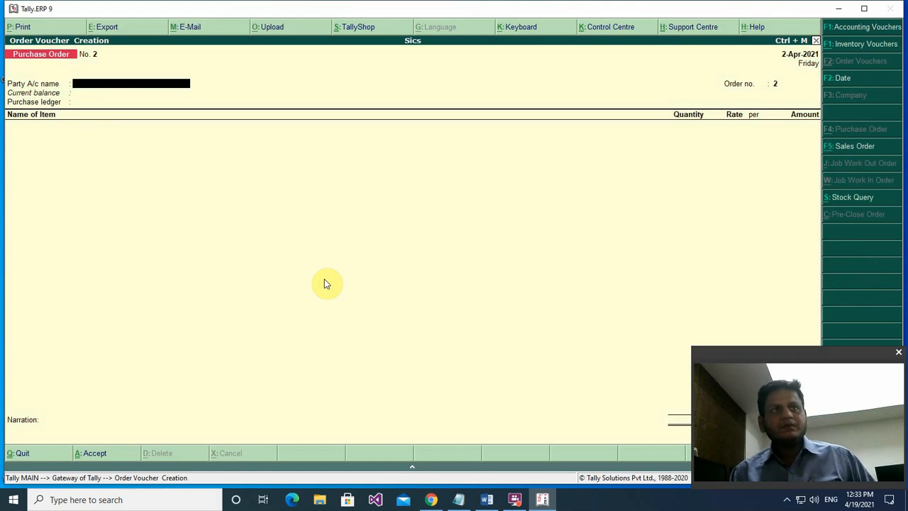
- Choose the supplier's creditor ledger as the party of the purchase order and accept the party details with the order and receipt fields blank
key("Down")
key("Down")
key("Down")
key("Down")
key("Down")
key("Return")
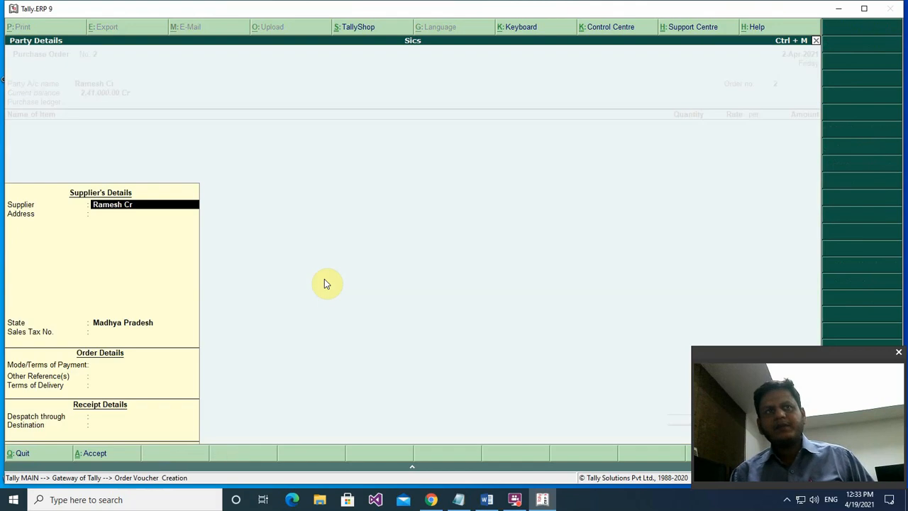
key("Return")
key("Return")
key("Return")
key("Return")
key("Return")
key("Return")
key("Return")
key("Return")
key("Return")
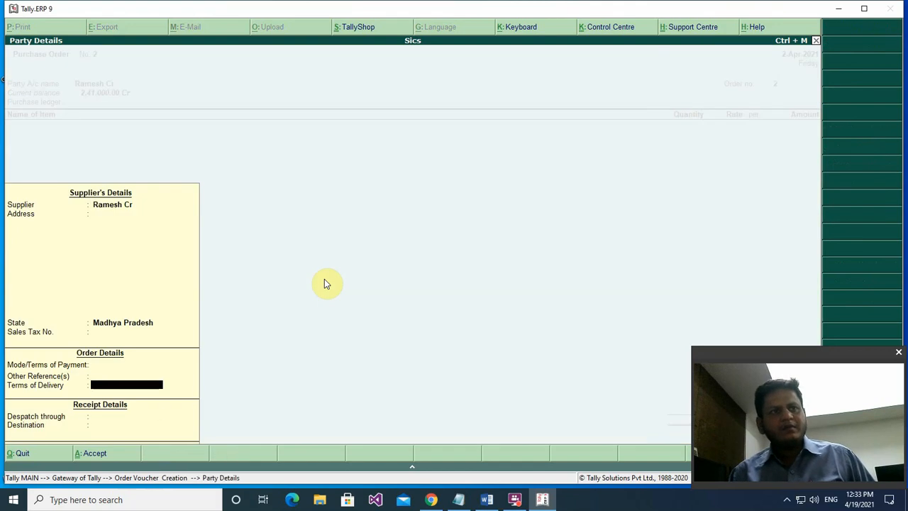
key("BackSpace")
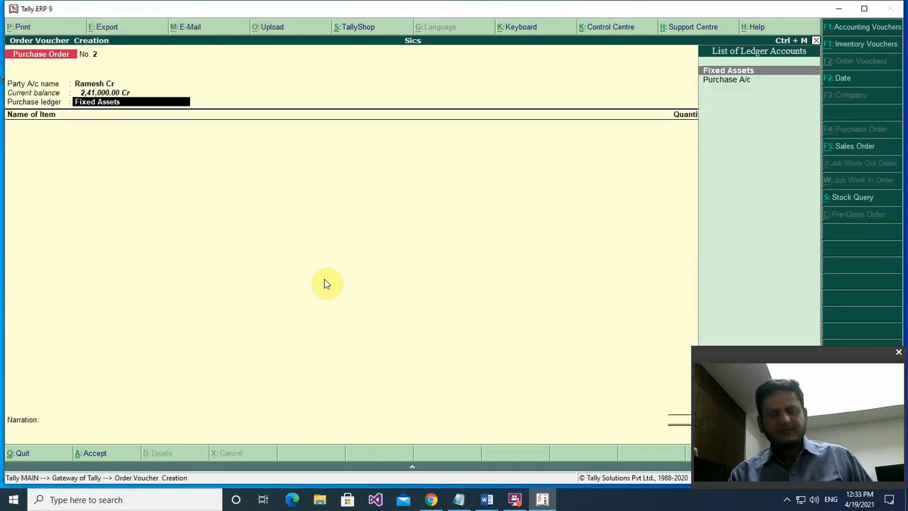
- Set the purchase ledger to Purchase A/c and choose Brand B -17" Smart TV as the ordered item
key("Down")
key("Return")
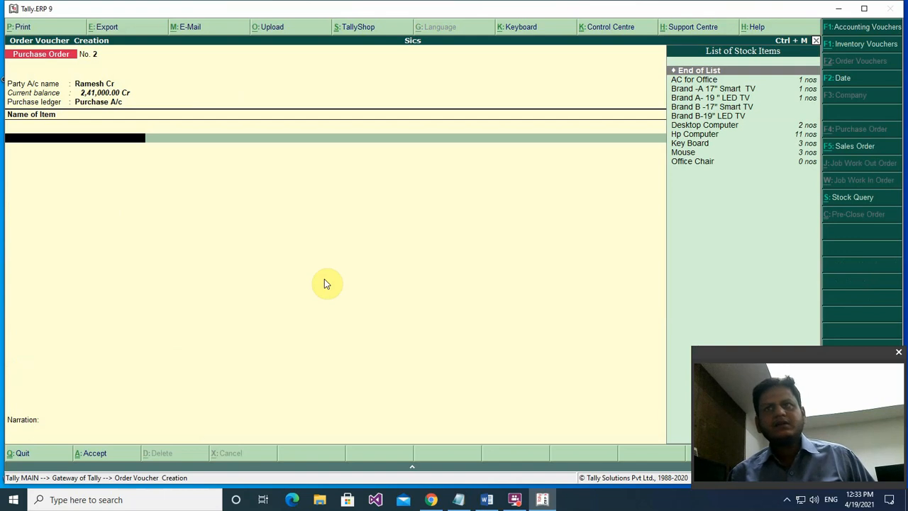
key("Down")
key("Down")
key("Down")
key("Down")
key("Down")
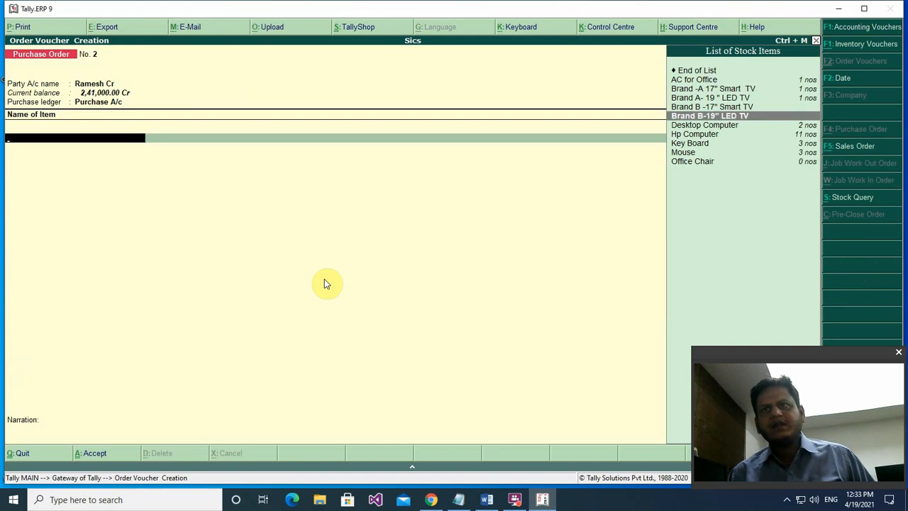
key("Down")
key("Up")
key("Up")
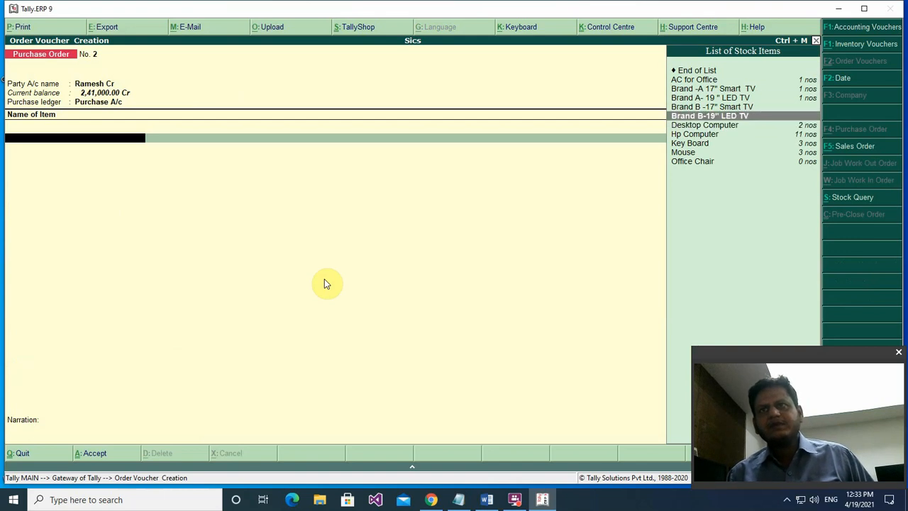
key("Return")
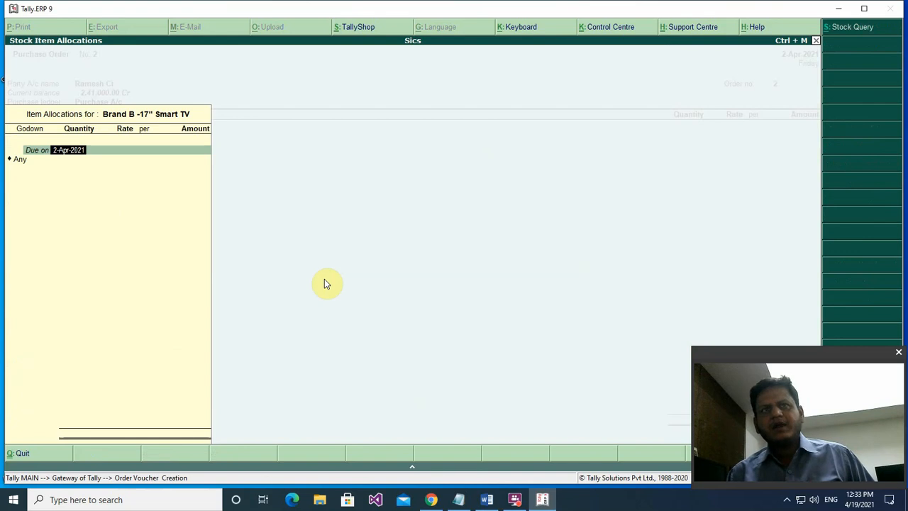
- Allocate 5 nos of the item to the Sitapur godown at a rate of 10000, due on 2-Apr-2021
key("Return")
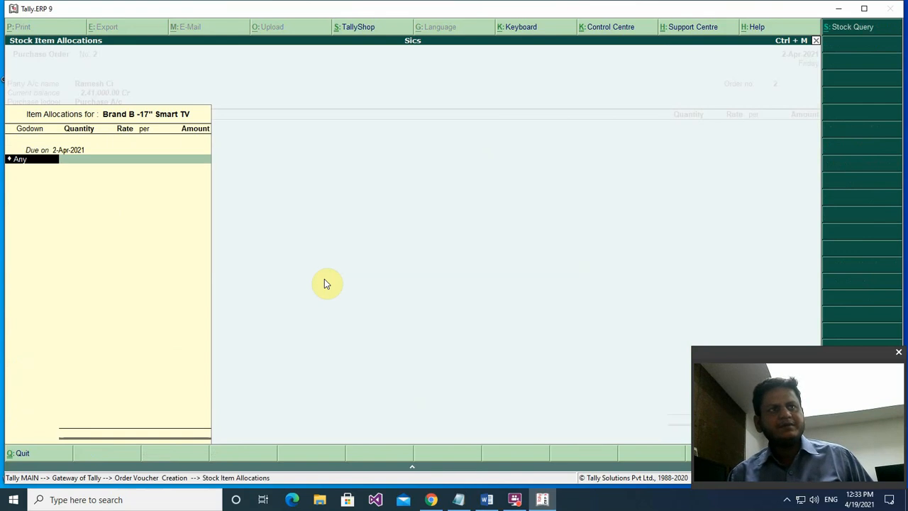
key("Down")
key("Down")
key("Down")
key("Down")
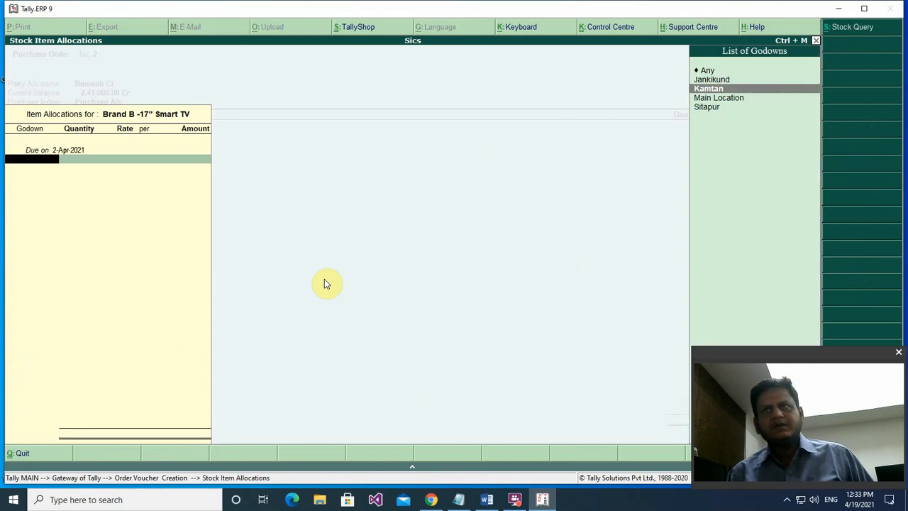
key("Return")
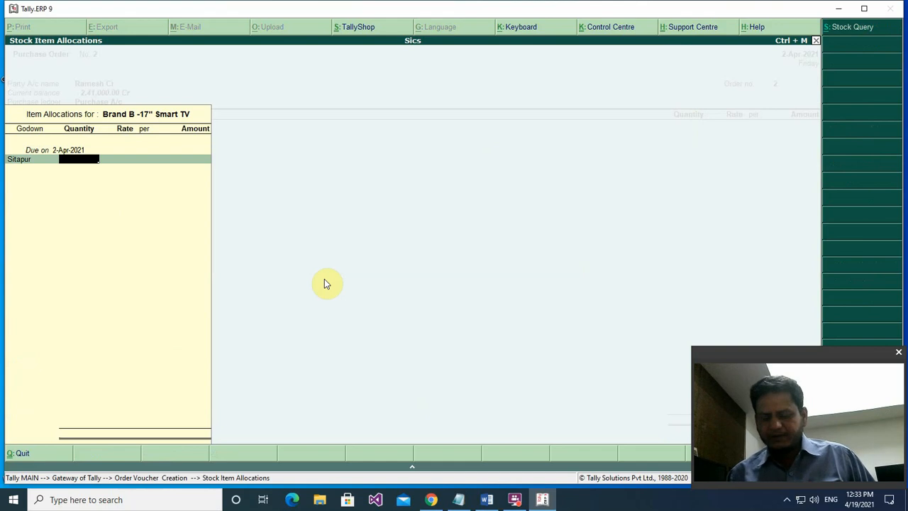
type("5")
key("Return")
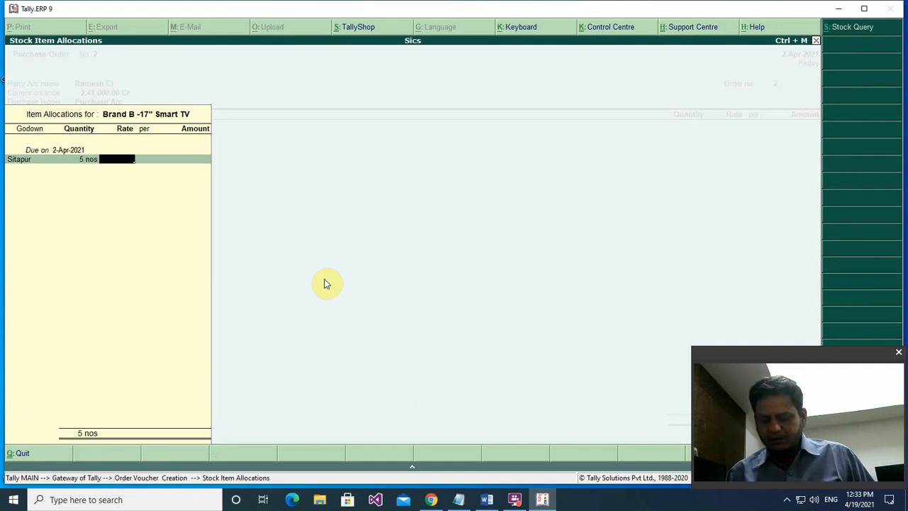
type("10000")
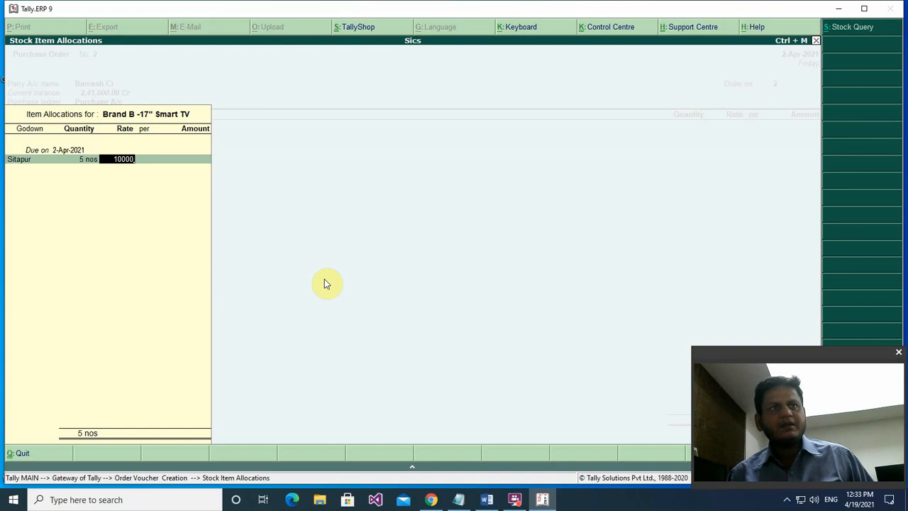
key("Return")
key("Return")
key("Return")
key("Return")
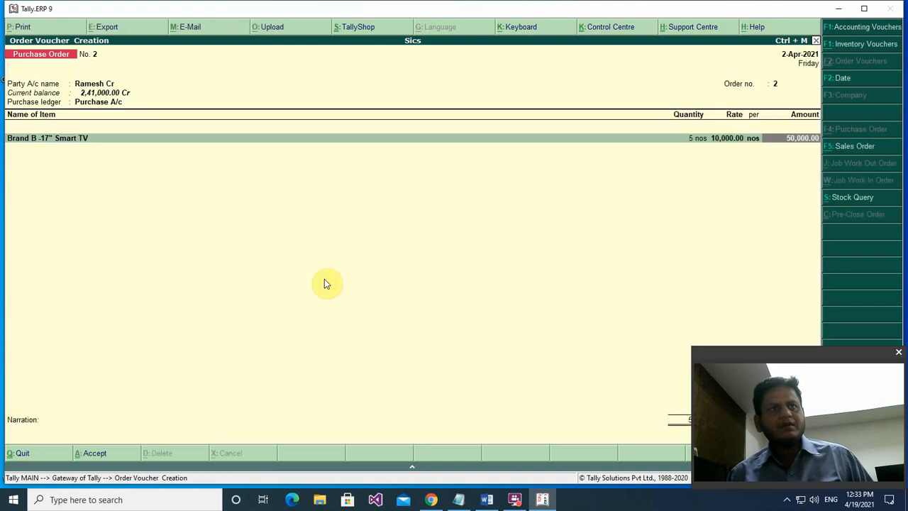
- End the item list, save the purchase order without a narration, and return to the Gateway of Tally
key("Return")
key("Return")
key("Return")
key("Return")
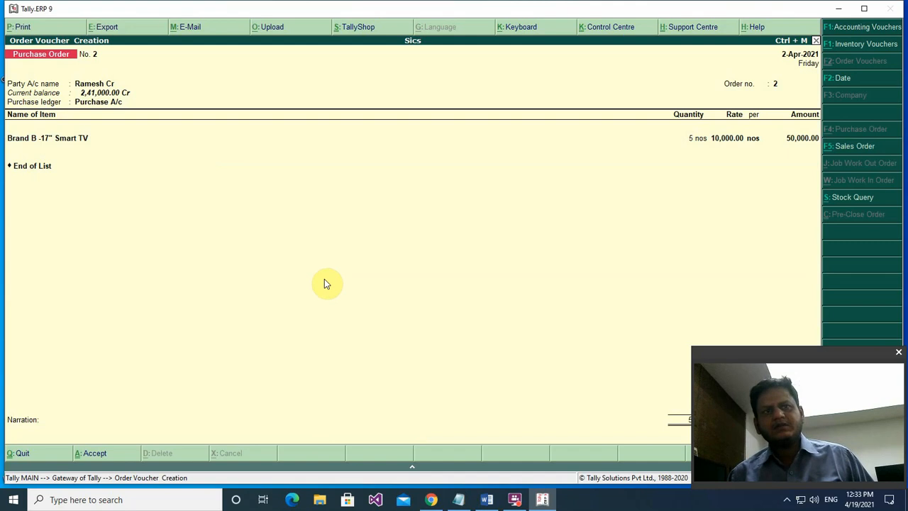
key("ctrl+a")
key("Escape")
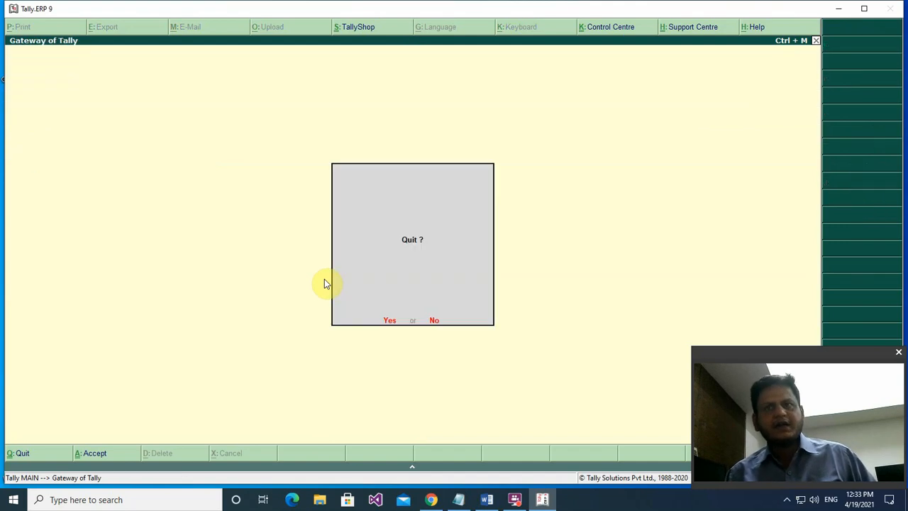
key("Return")
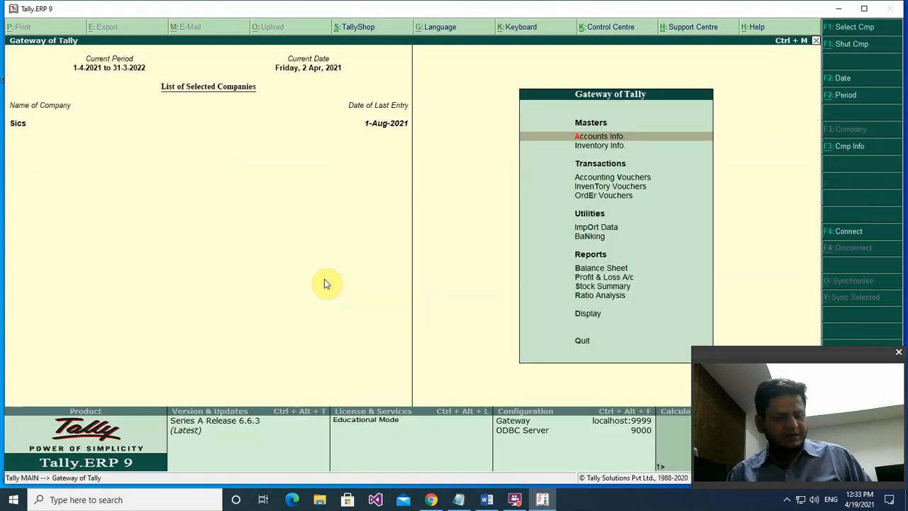
- Open Sales Order Outstandings among the Statements of Inventory
key("d")
key("Down")
key("Down")
key("Down")
key("Down")
key("Down")
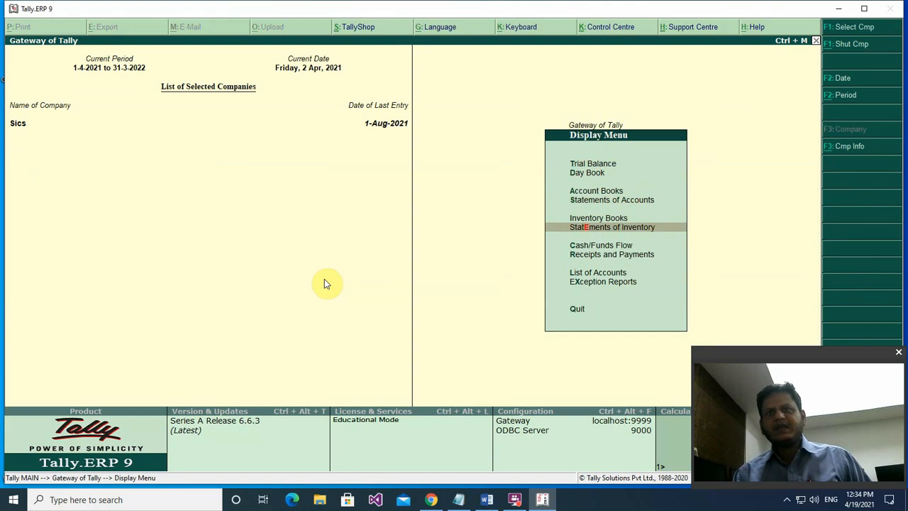
key("Return")
key("Down")
key("Down")
key("Down")
key("Down")
key("Down")
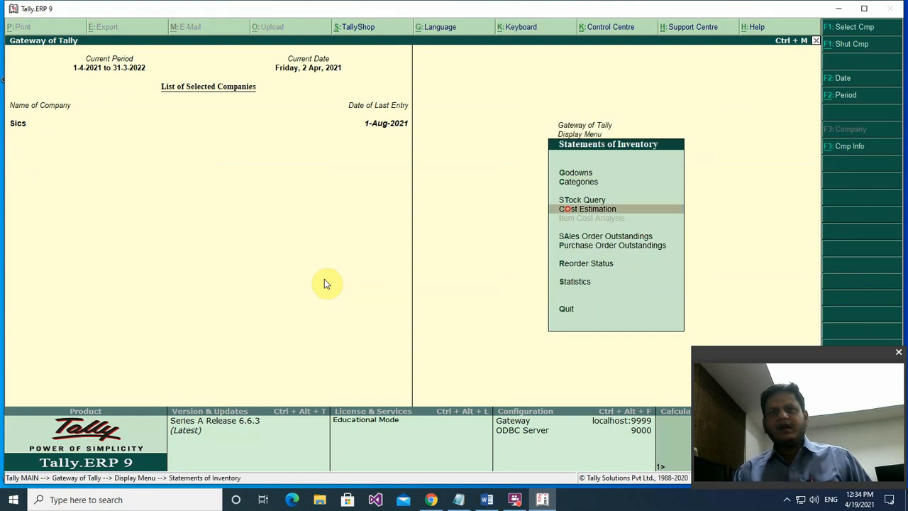
key("Up")
key("Return")
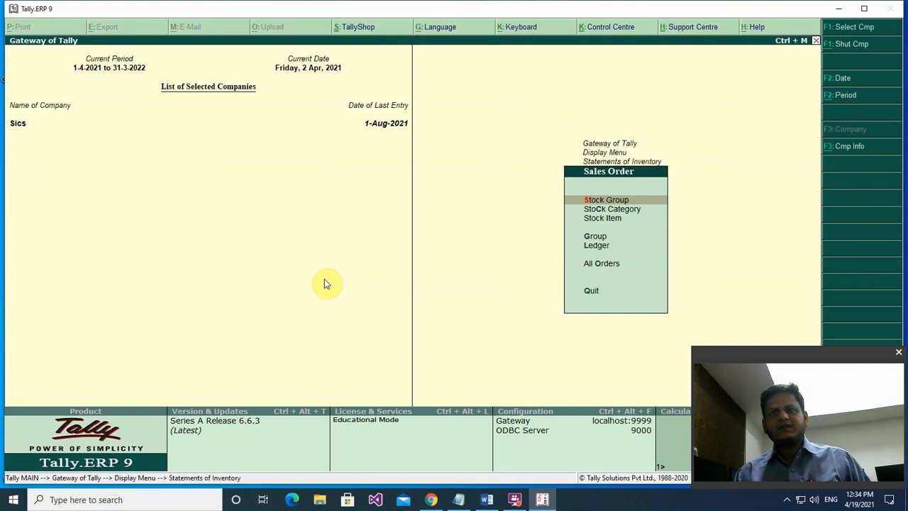
key("Down")
key("Down")
key("Return")
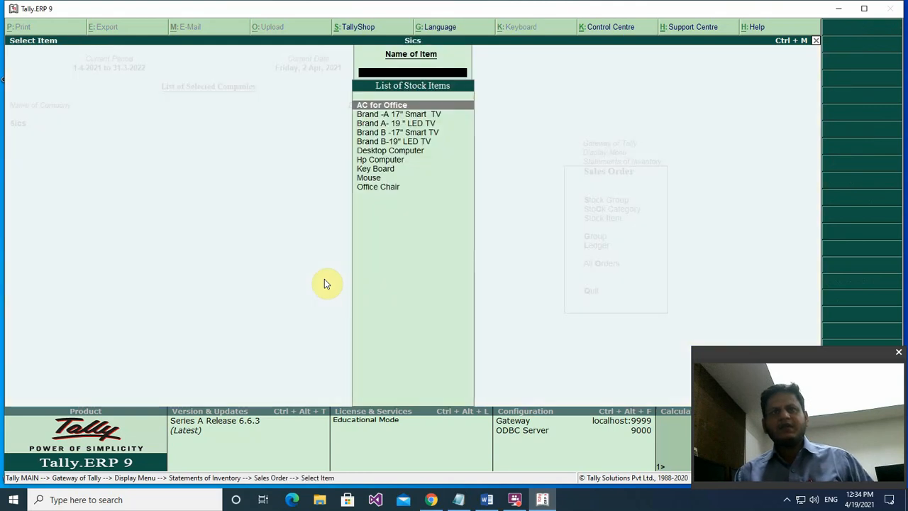
key("Down")
key("Down")
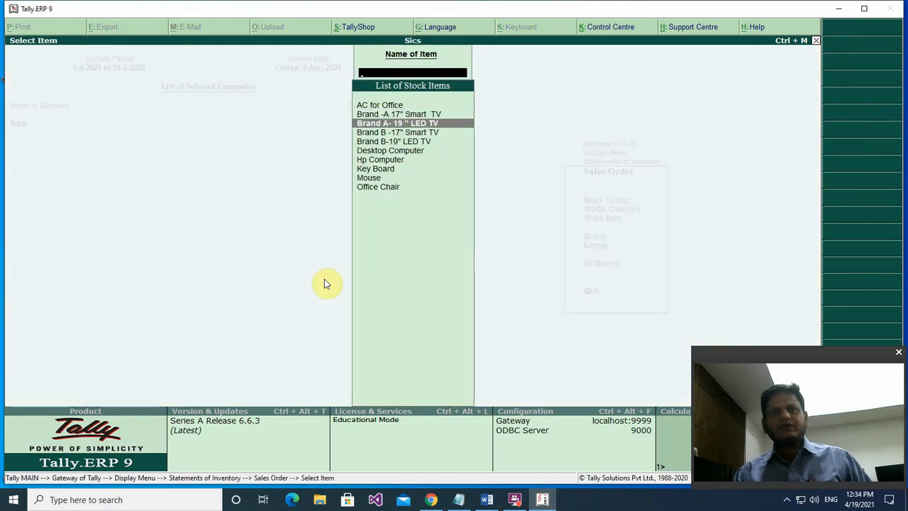
key("Escape")
- Check the All Orders report of the sales order outstandings and close it again
key("Down")
key("Down")
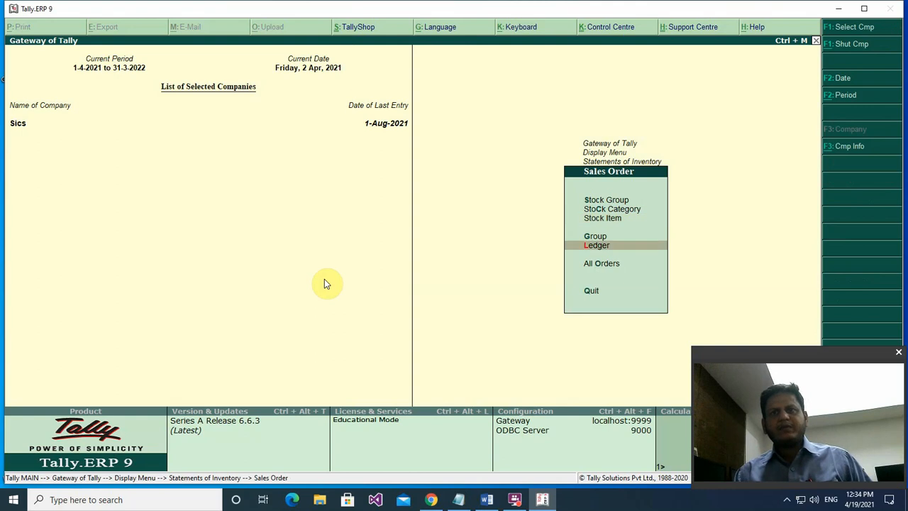
key("Down")
key("Return")
key("Escape")
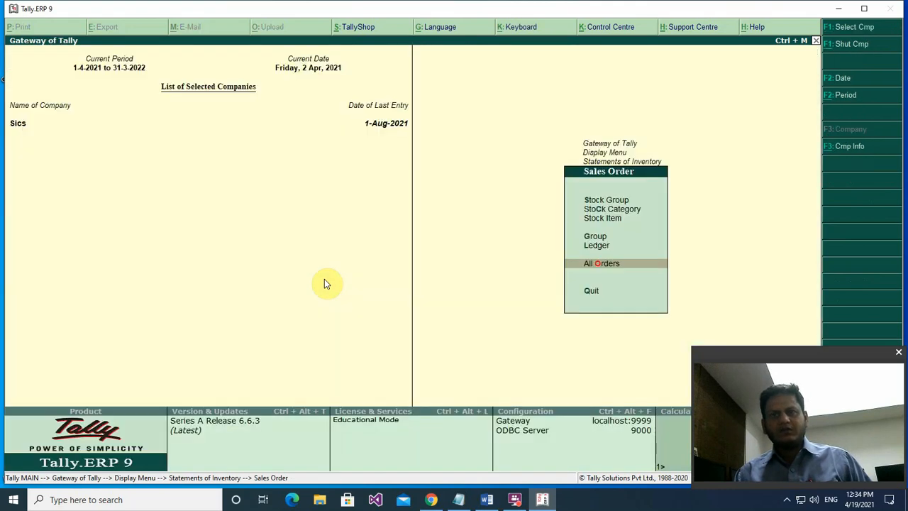
- Switch to Purchase Order Outstandings and show the order details for all orders
key("Escape")
key("Down")
key("Return")
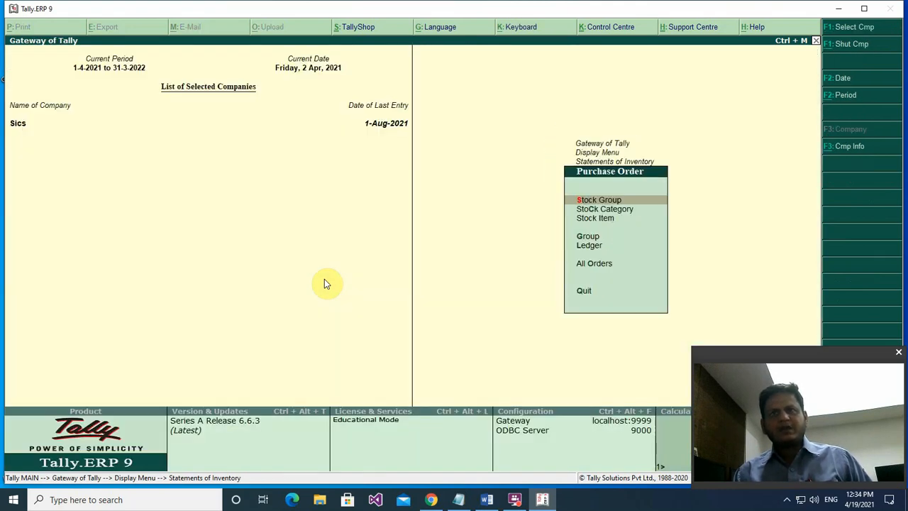
key("Down")
key("Down")
key("Down")
key("Down")
key("Down")
key("Return")
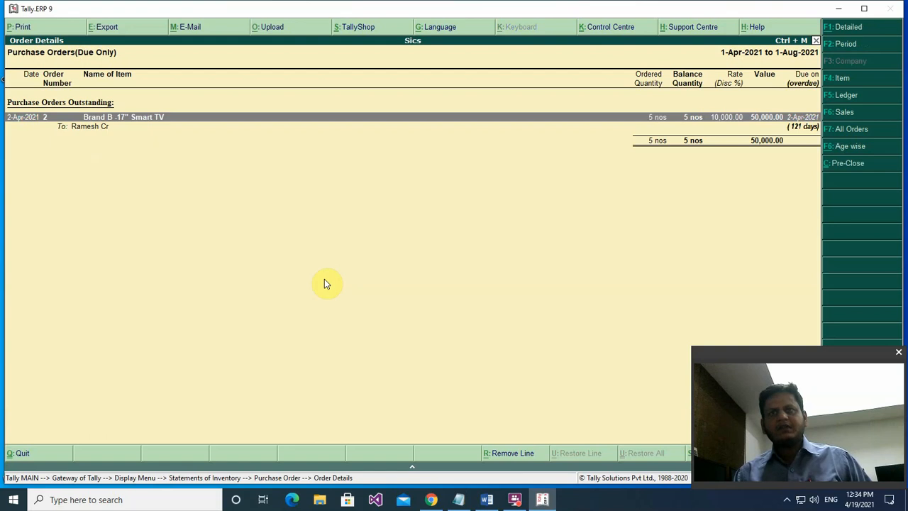
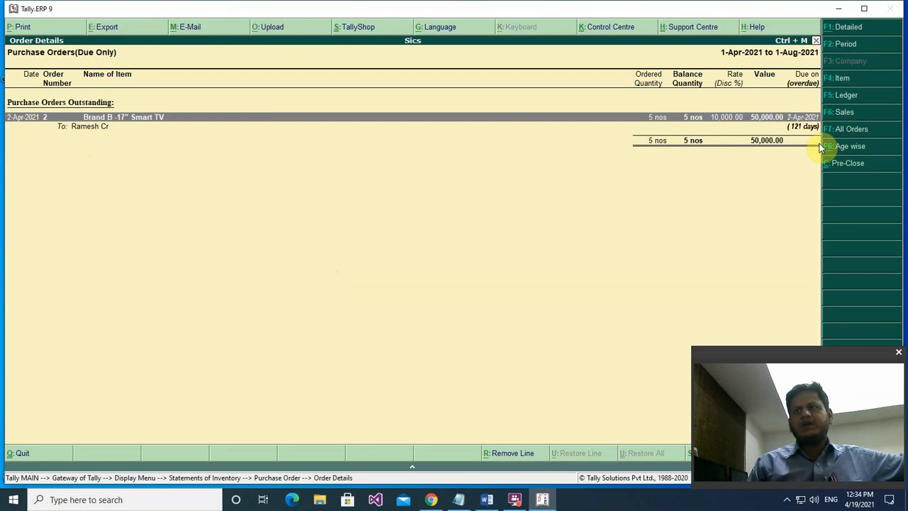
key("space")
key("space")
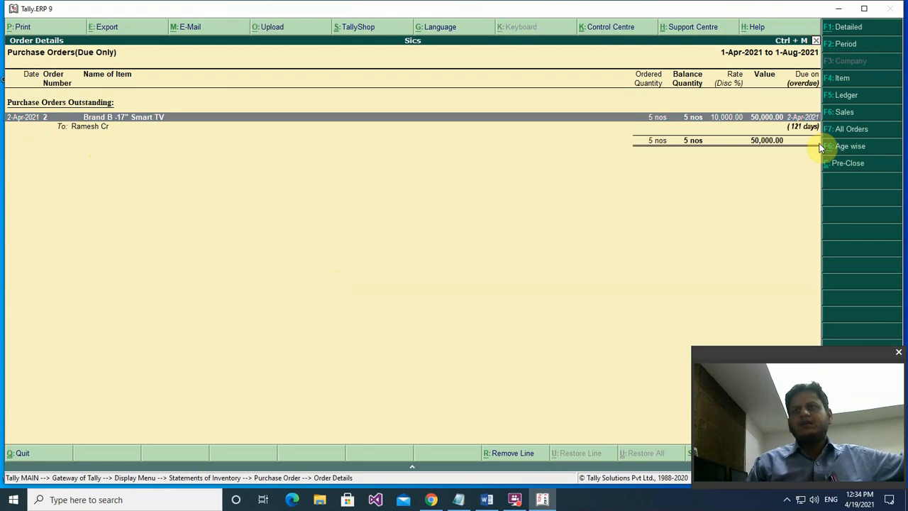
key("space")
key("space")
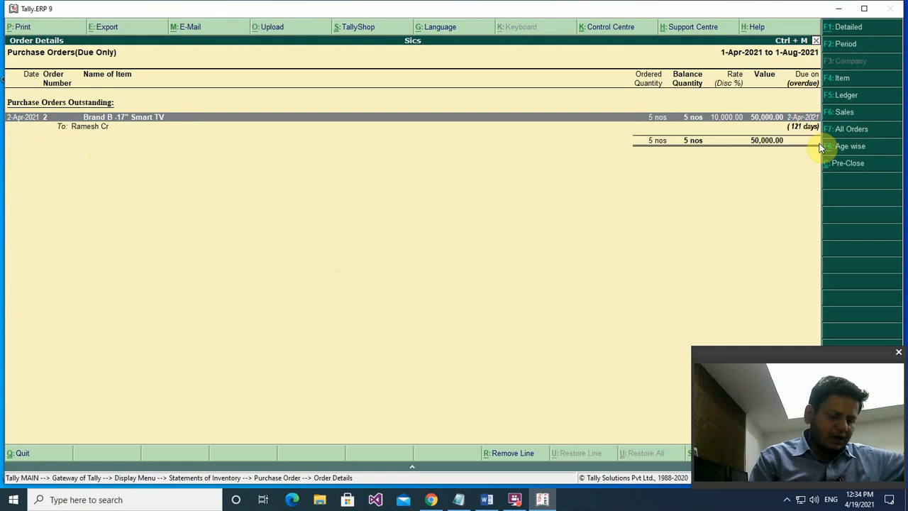
- Keep the purchase order report's start date and set the end of its period to 31-5
key("F2")
key("Return")
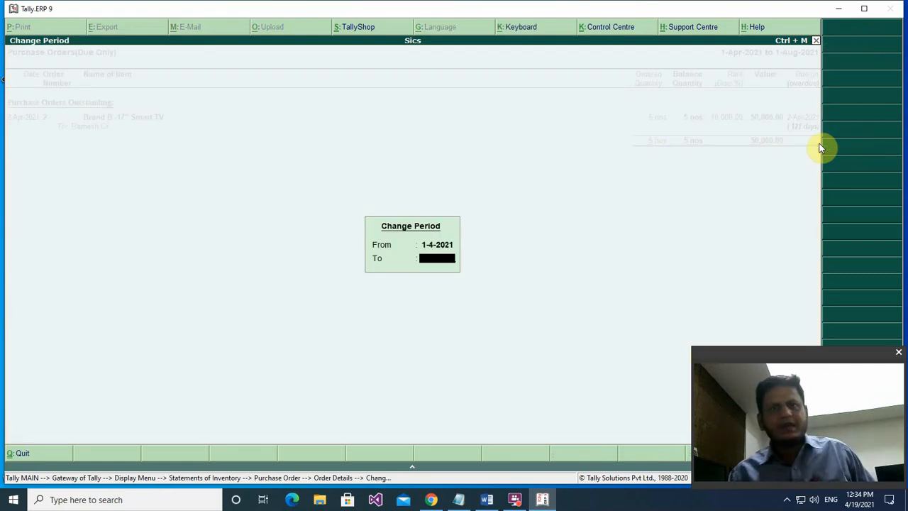
type("31-5")
key("Return")
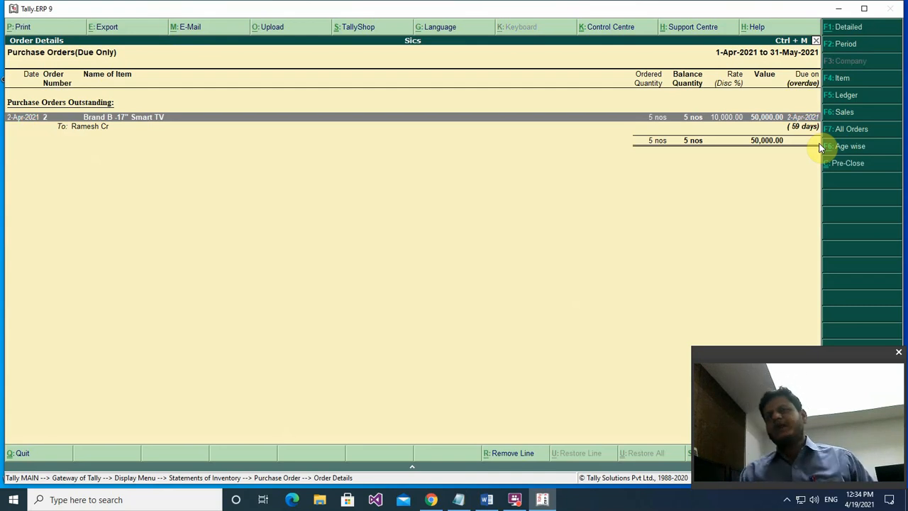
- Reopen the purchase order report's period and enter apr as its end date
key("F2")
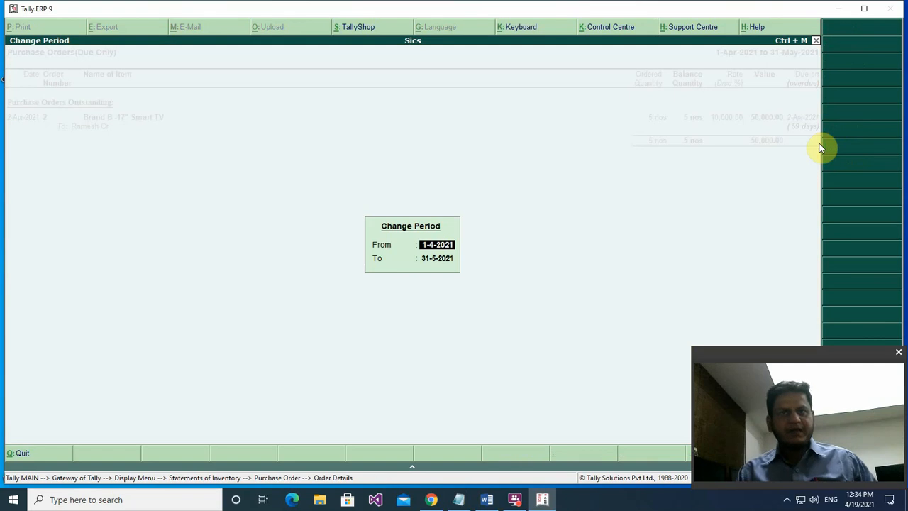
key("Return")
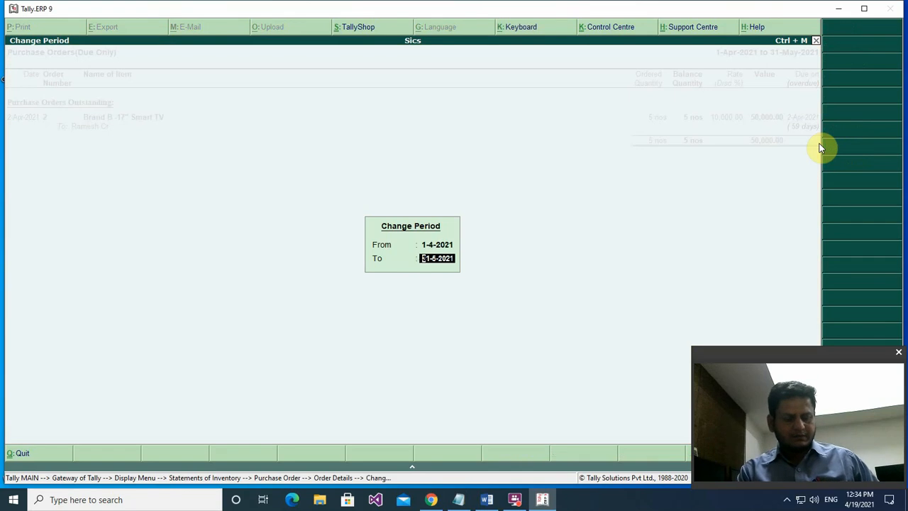
type("apr")
key("Return")
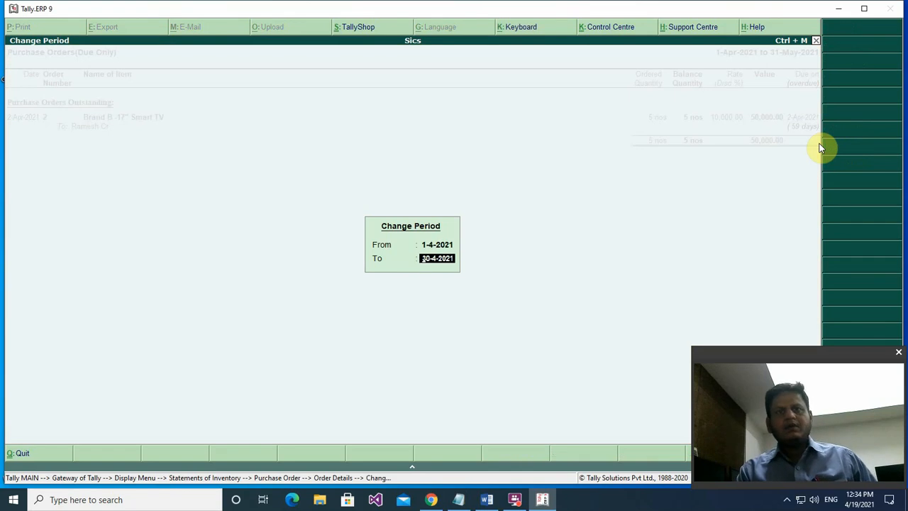
- Clear the period's end date, enter may instead and apply the period to the purchase order report
key("BackSpace")
key("BackSpace")
key("BackSpace")
key("BackSpace")
key("BackSpace")
key("BackSpace")
key("BackSpace")
key("BackSpace")
key("BackSpace")
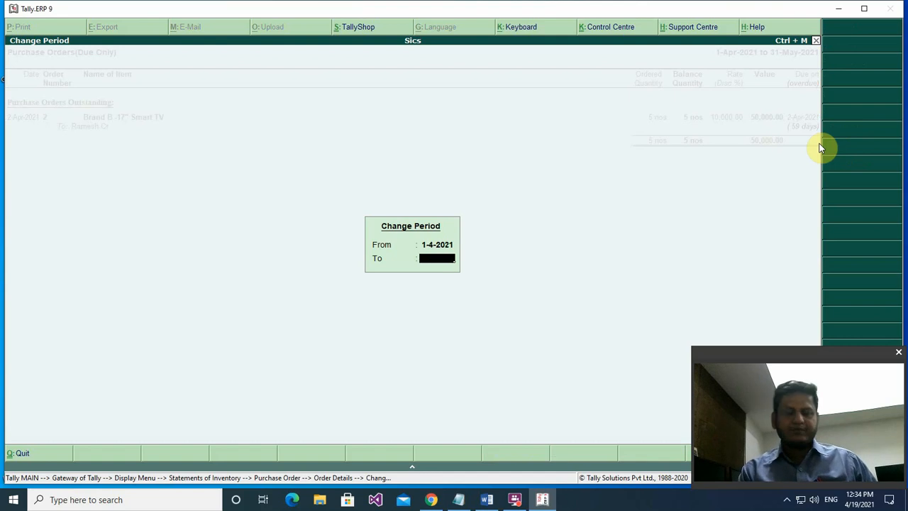
type("may")
key("Return")
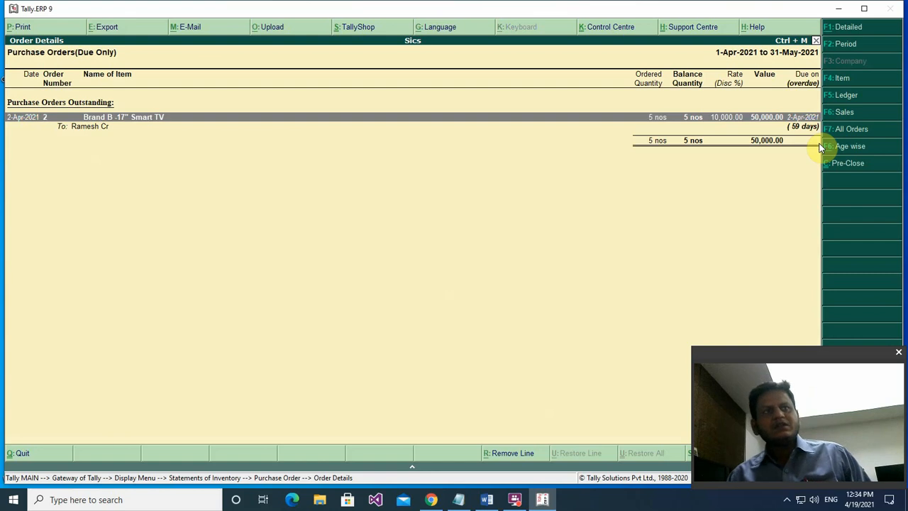
- Leave the outstanding order reports for the Gateway of Tally and start a new sales order voucher
key("Escape")
key("Escape")
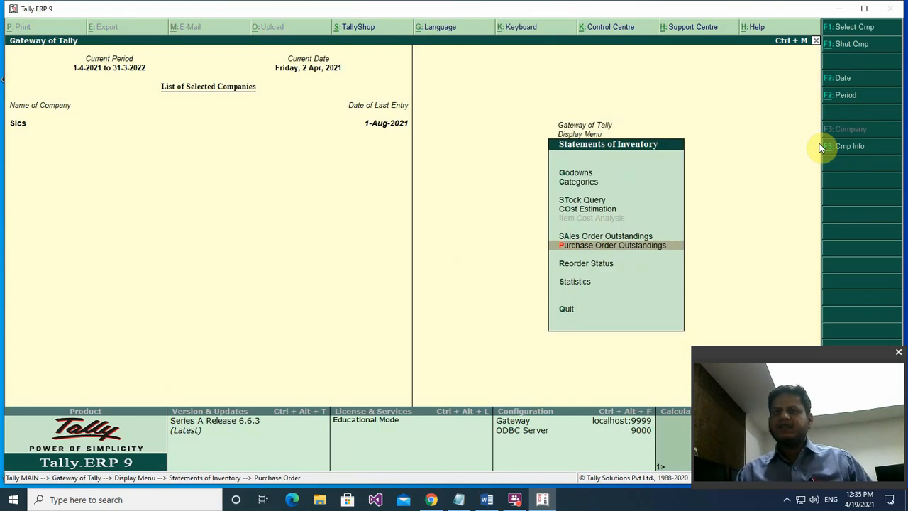
key("Escape")
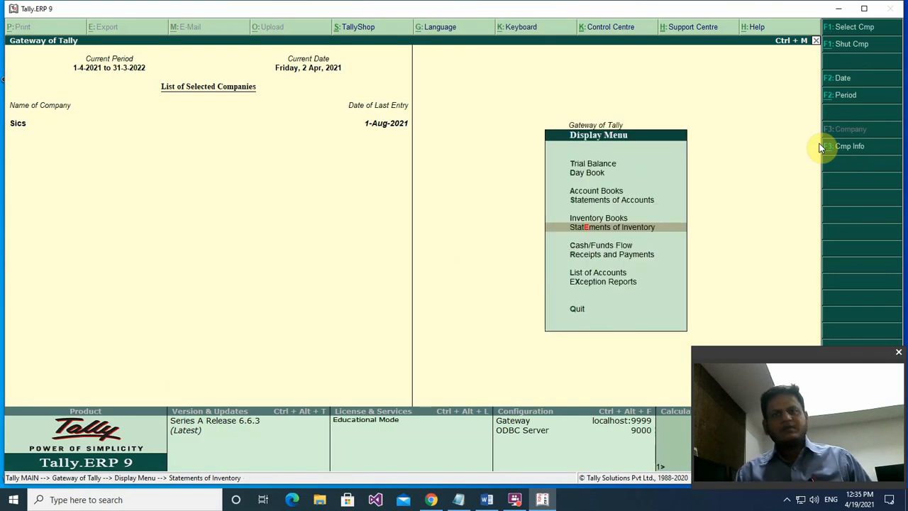
key("Escape")
key("Up")
key("Up")
key("Up")
key("Up")
key("Up")
key("Up")
key("Up")
key("Up")
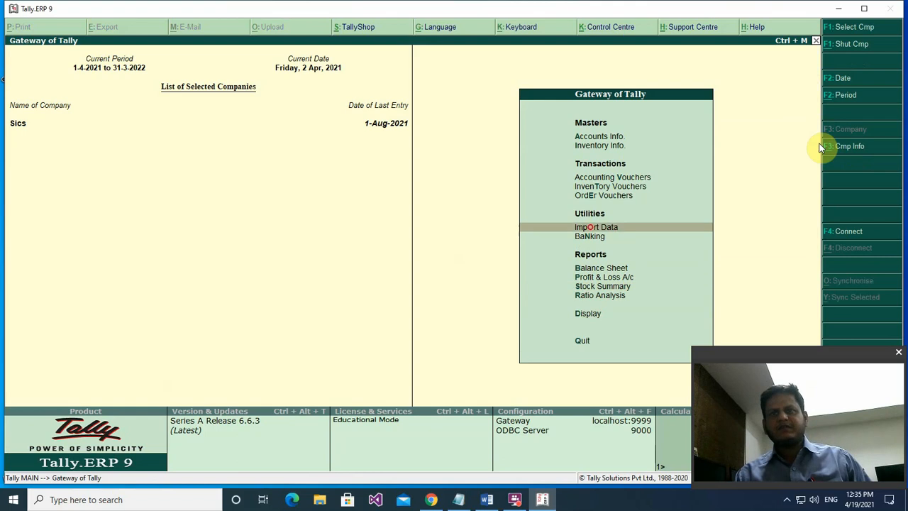
key("Down")
key("Return")
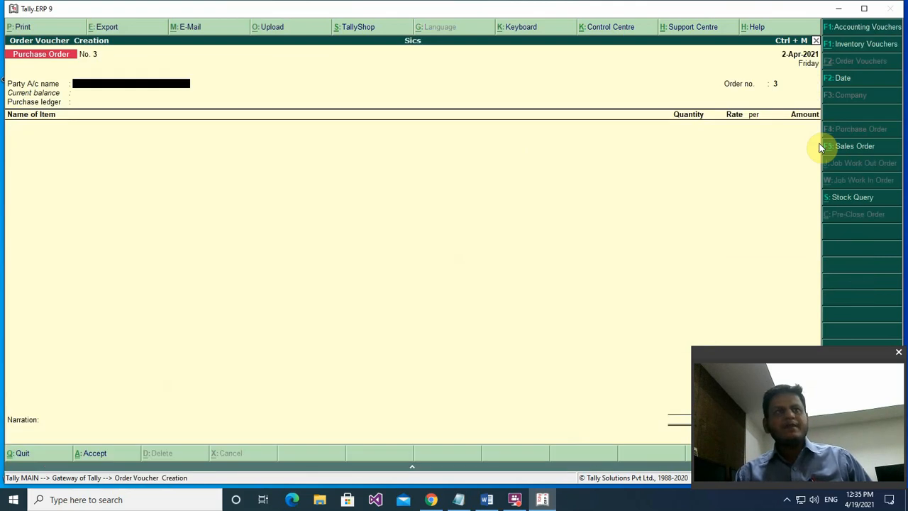
key("F5")
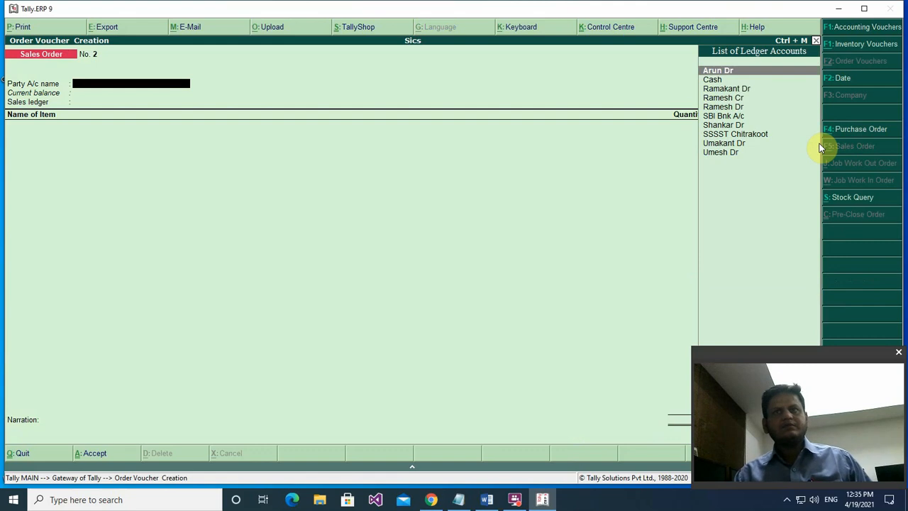
- Choose the customer's debtor account as the sales order's party and accept the order and party details as they are
key("Down")
key("Down")
key("Down")
key("Down")
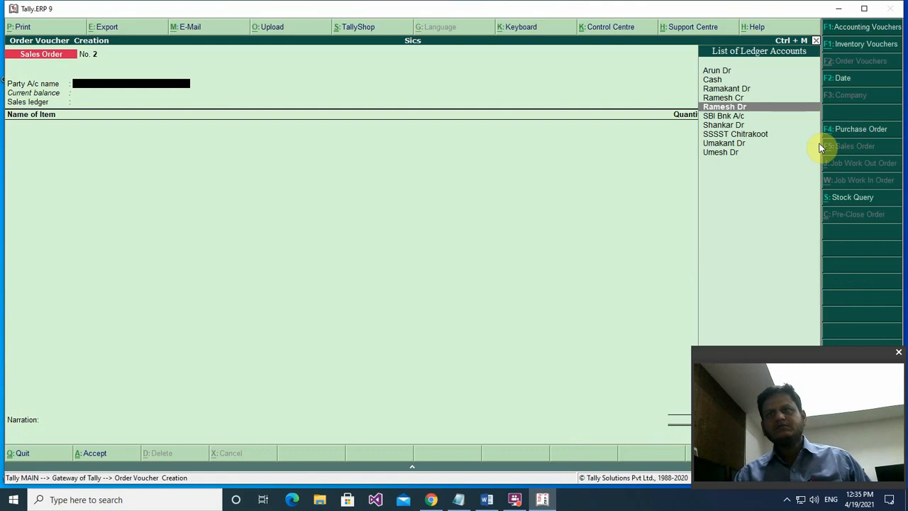
key("Return")
key("Return")
key("Return")
key("Return")
key("Return")
key("Return")
key("Return")
key("Return")
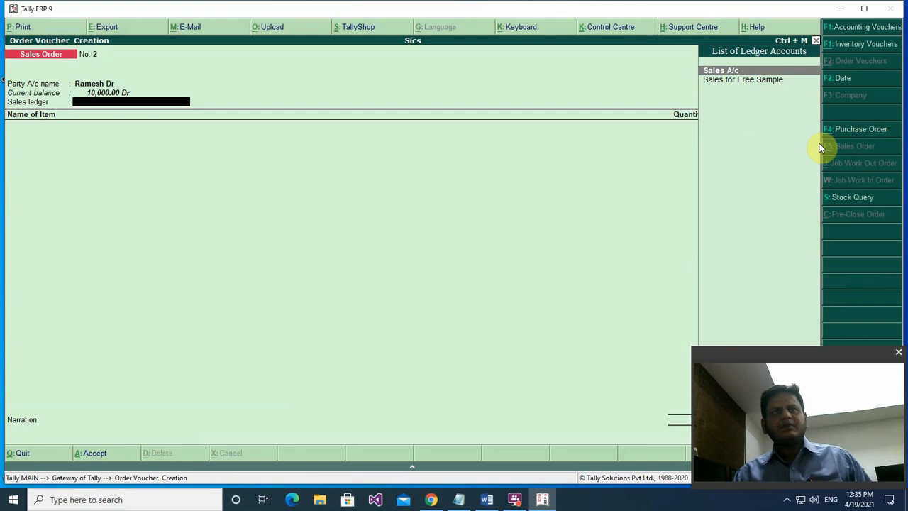
- Set the sales ledger to Sales A/c and choose Brand B-19" LED TV as the ordered item, due on 2-Apr-2021
key("Return")
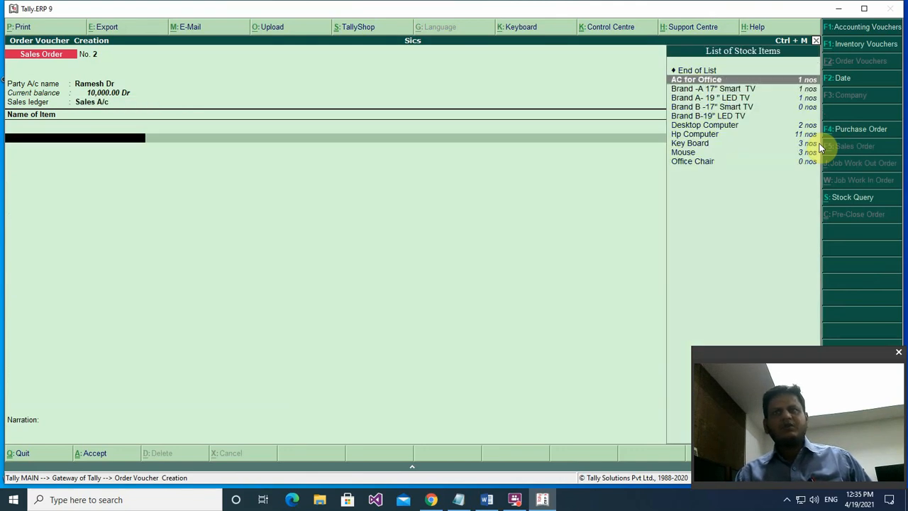
key("Down")
key("Down")
key("Down")
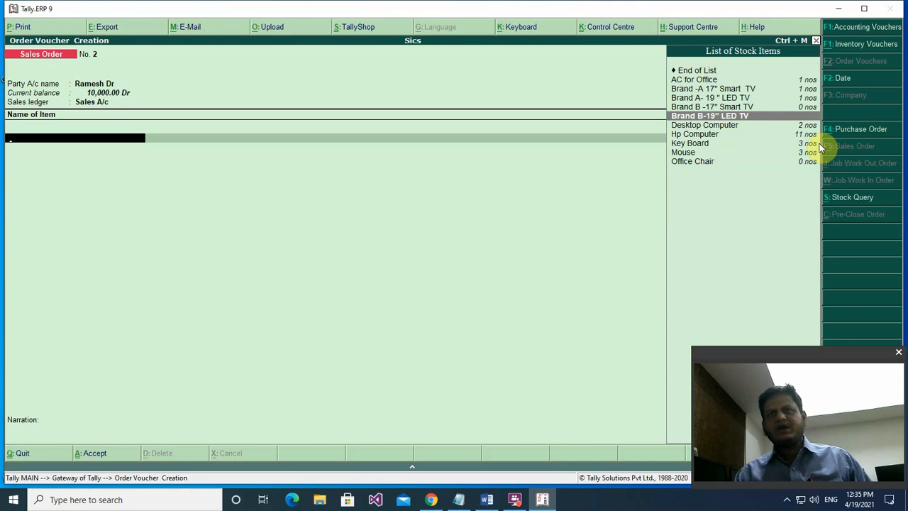
key("Return")
key("Return")
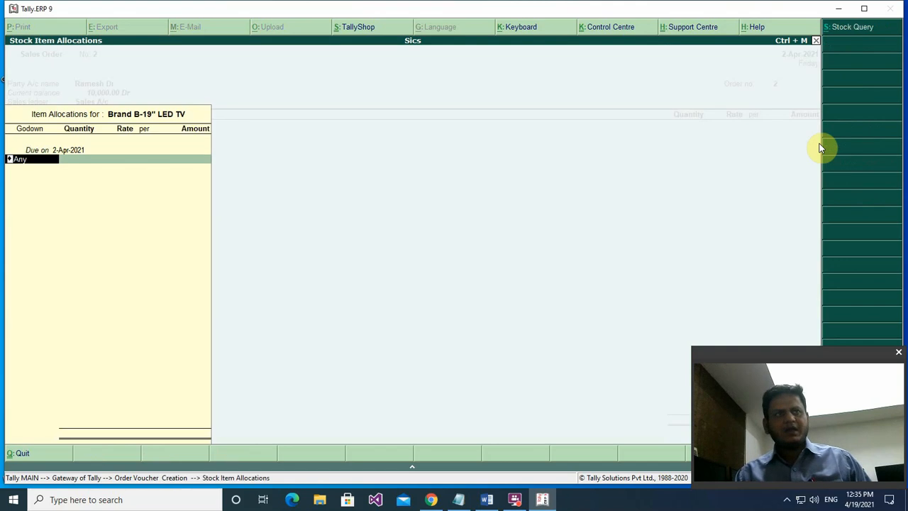
- Allocate 5 nos of the LED TV to the Kamtan godown and accept the quantity despite the stock warning
key("Down")
key("Down")
key("Return")
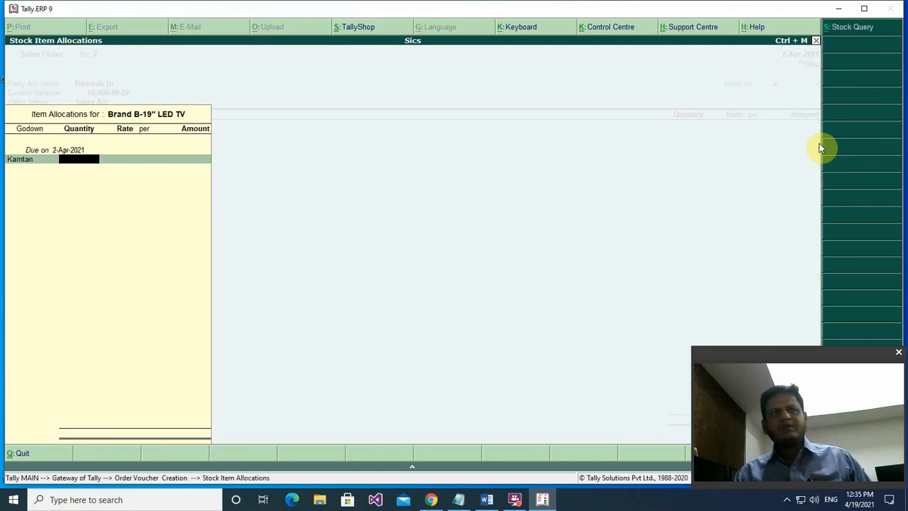
type("5")
key("Return")
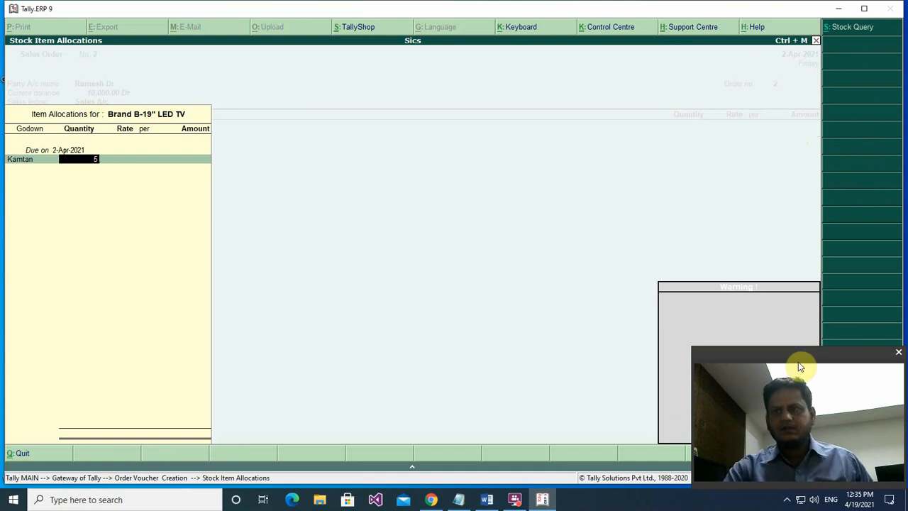
left_click_drag(800, 359, 762, 348)
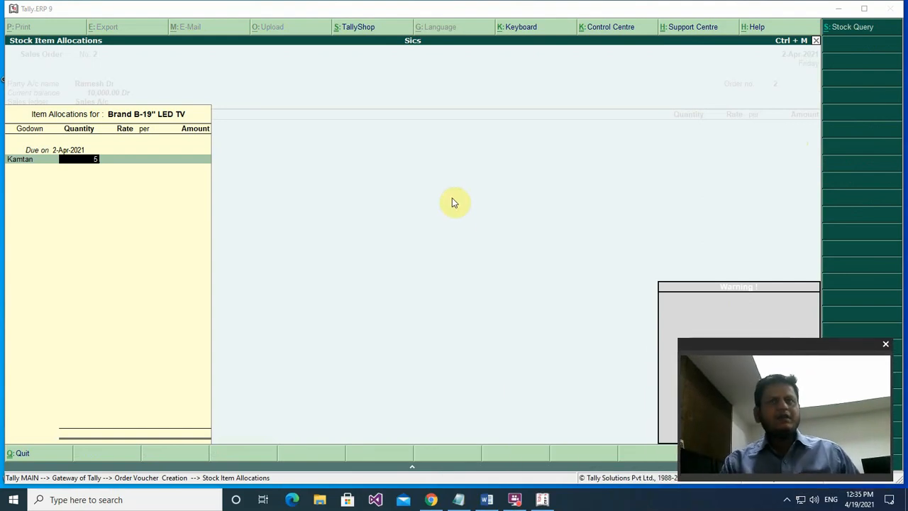
key("Return")
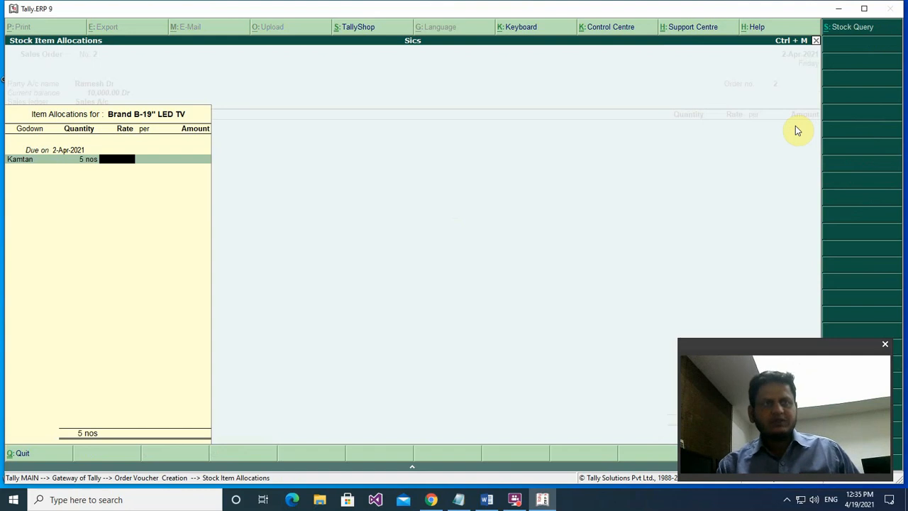
- Go back to the allocation's godown and change it to Sitapur, keeping the quantity of 5 nos
key("BackSpace")
key("BackSpace")
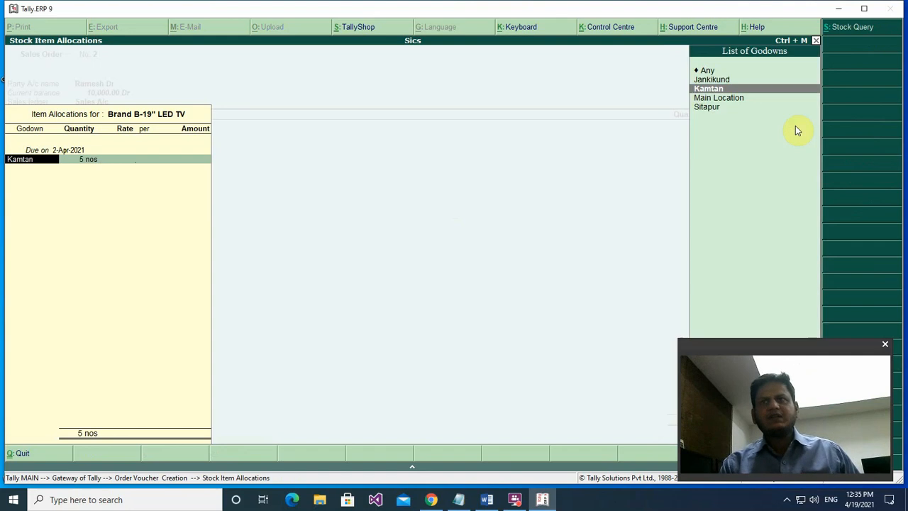
key("Down")
key("Down")
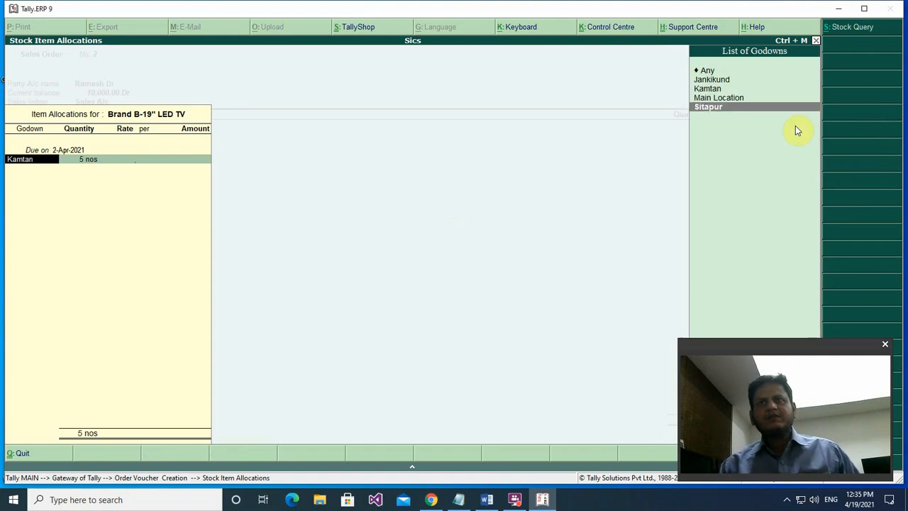
key("Return")
key("Return")
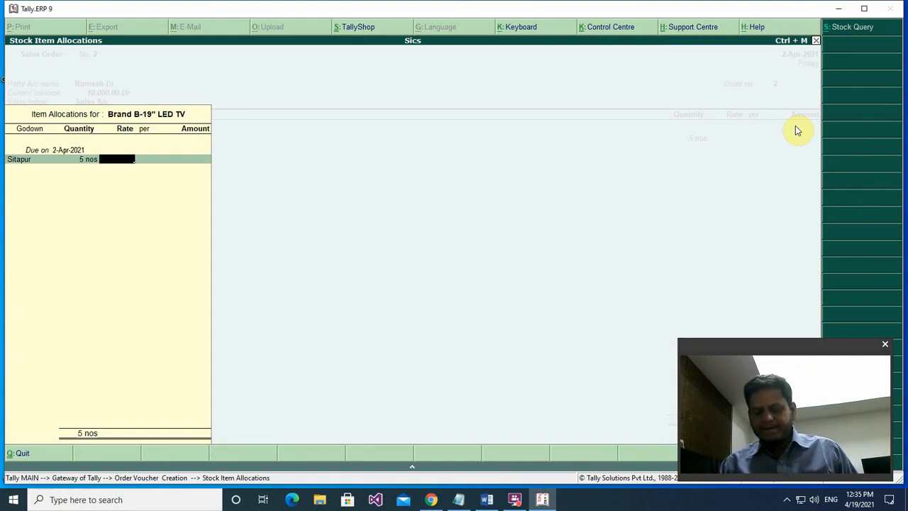
- Set the LED TV's rate to 20,000 per nos and accept the calculated amount
type("20,000")
key("Return")
key("Return")
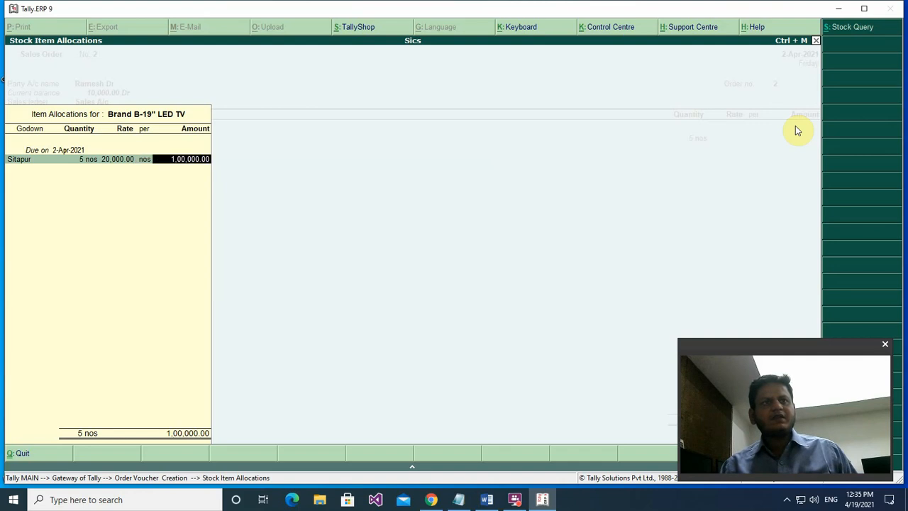
key("Return")
- End the allocation and the item list, and save the sales order without a narration
key("Return")
key("Return")
key("Return")
key("Return")
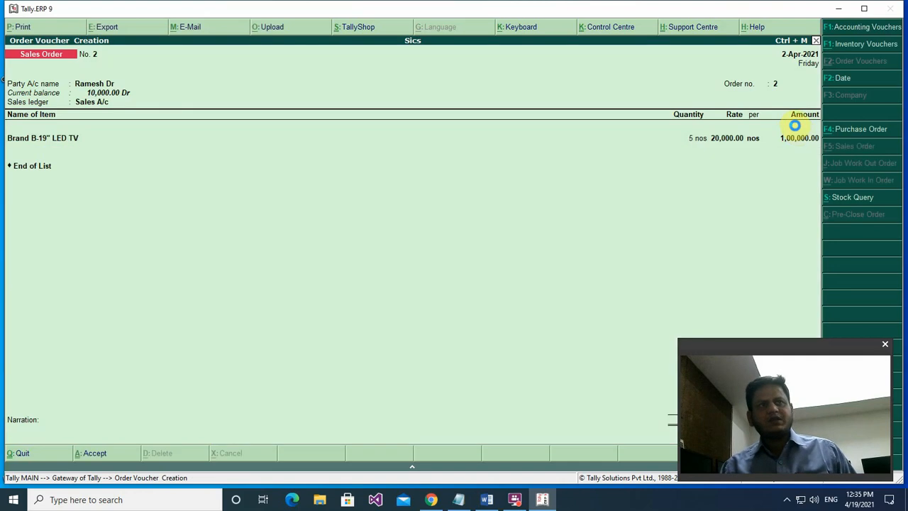
- Leave order voucher entry and go to the Statements of Inventory among the display reports
key("Return")
key("Escape")
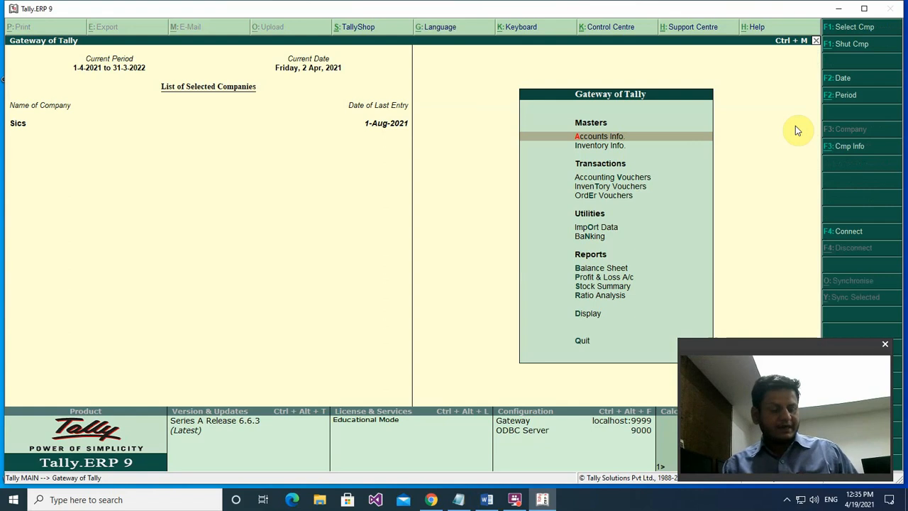
key("d")
key("Down")
key("Down")
key("Down")
key("Down")
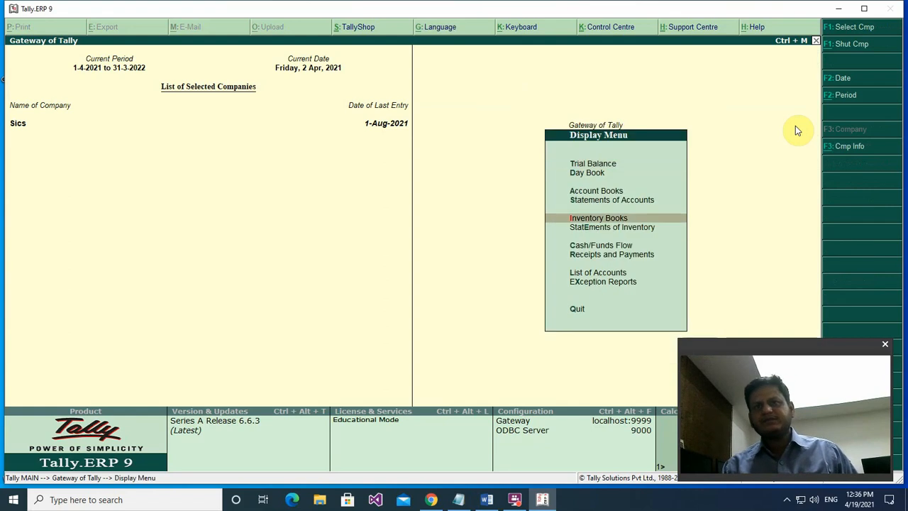
key("Down")
key("Down")
key("Down")
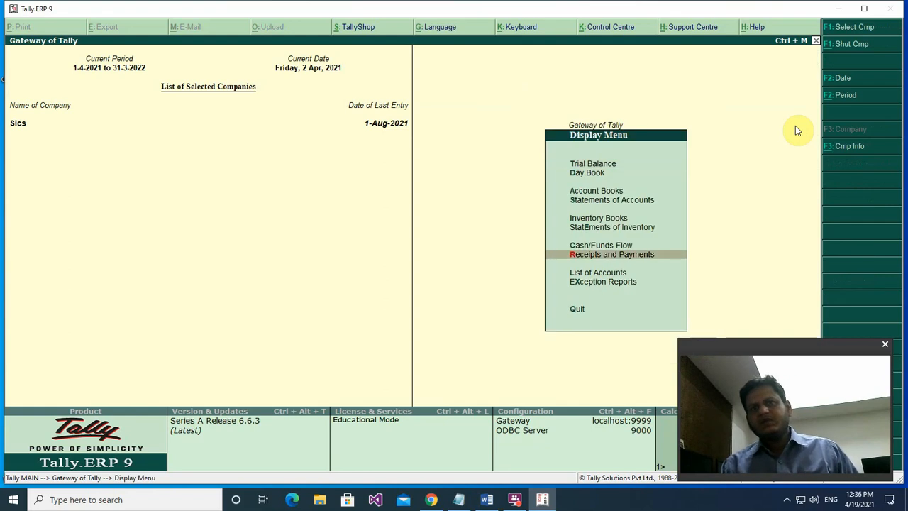
key("Up")
key("Up")
key("Return")
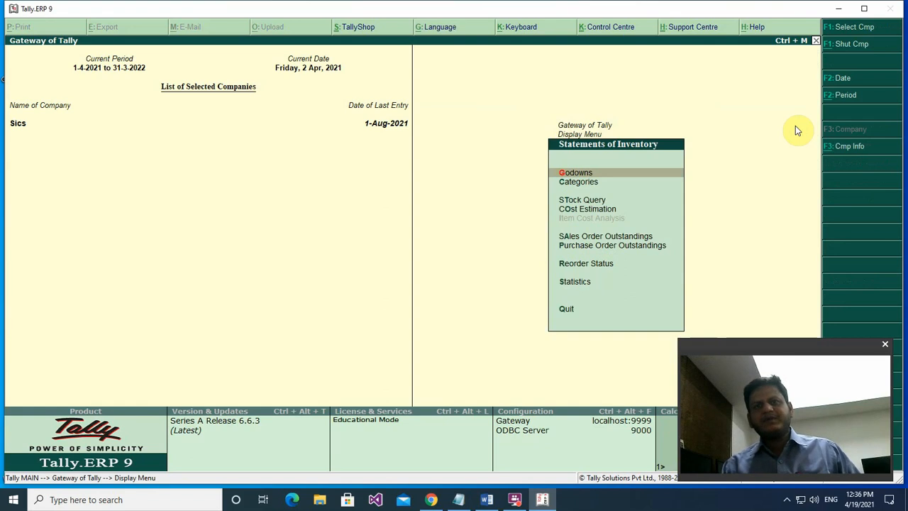
- Examine the Sales Order Outstandings report for all orders, then return to the inventory statements
key("Down")
key("Down")
key("Down")
key("Down")
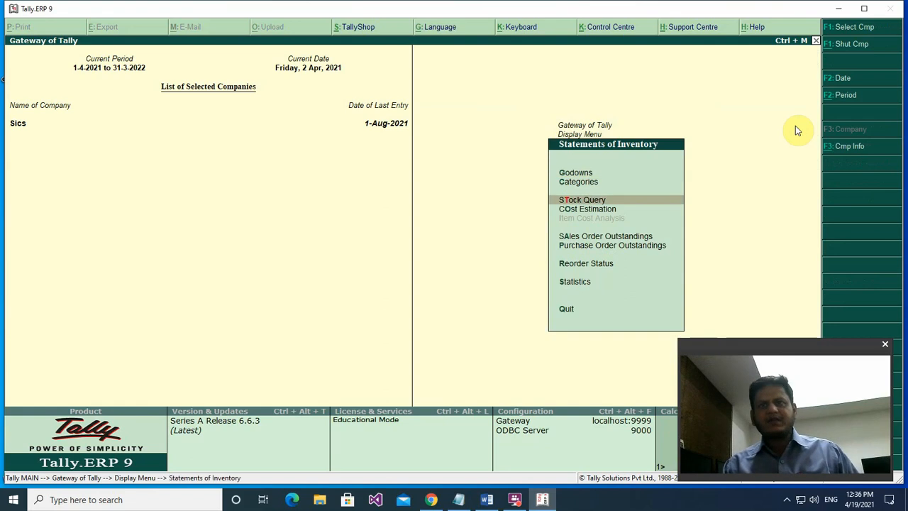
key("Return")
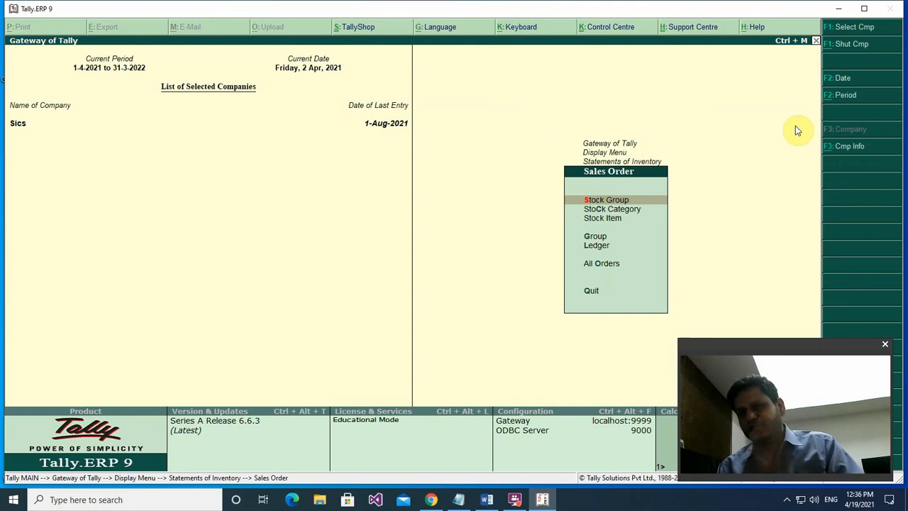
key("Down")
key("Down")
key("Down")
key("Down")
key("Down")
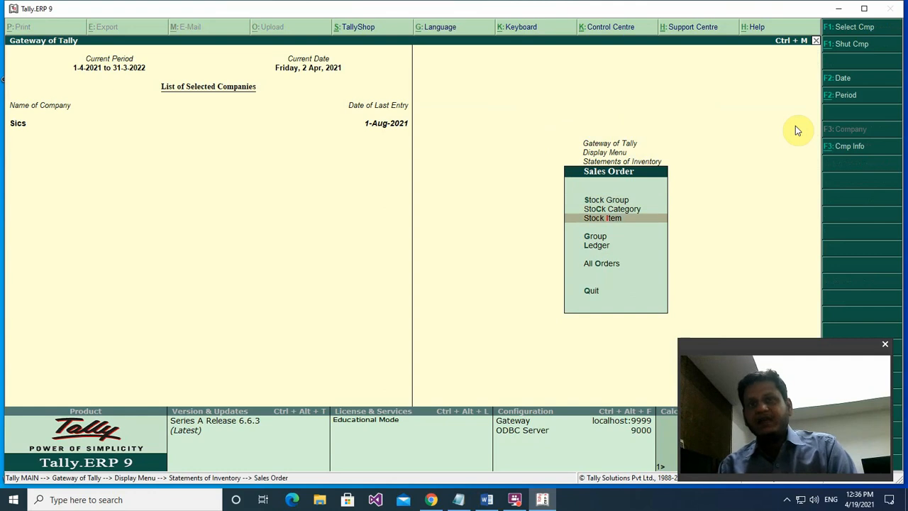
key("Return")
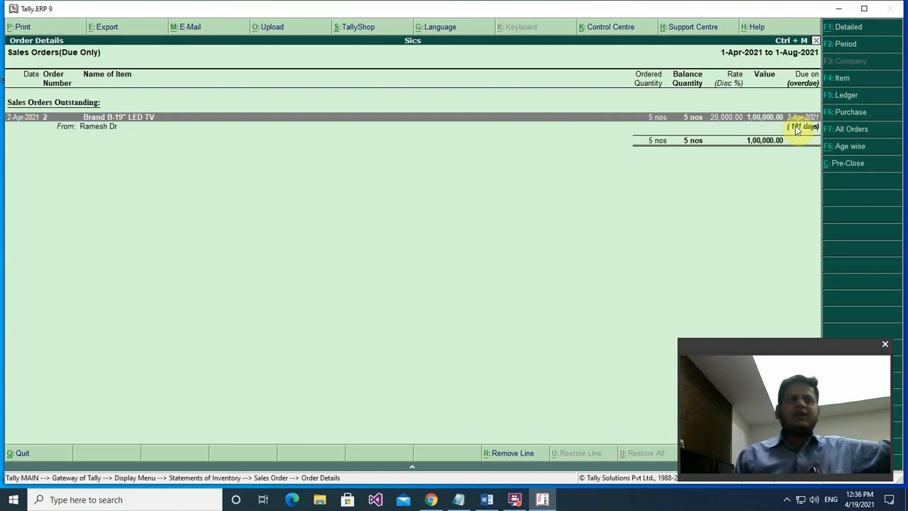
key("Escape")
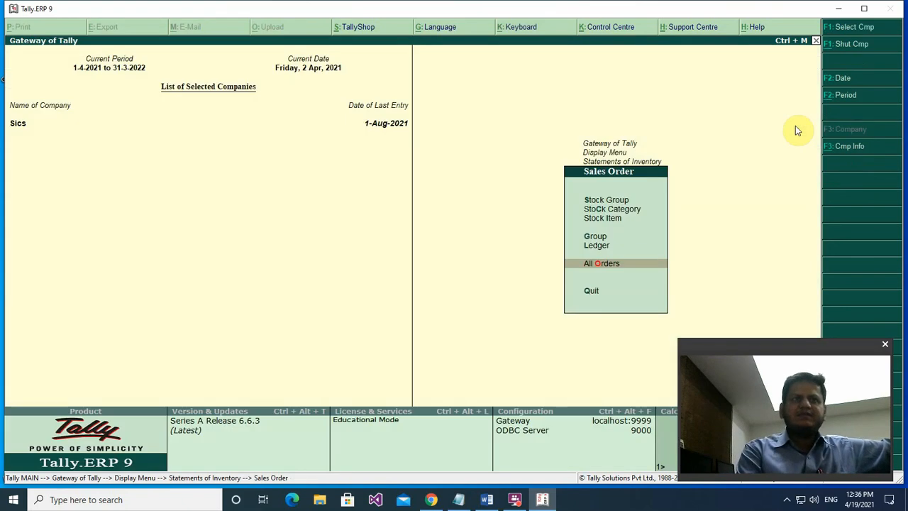
key("Escape")
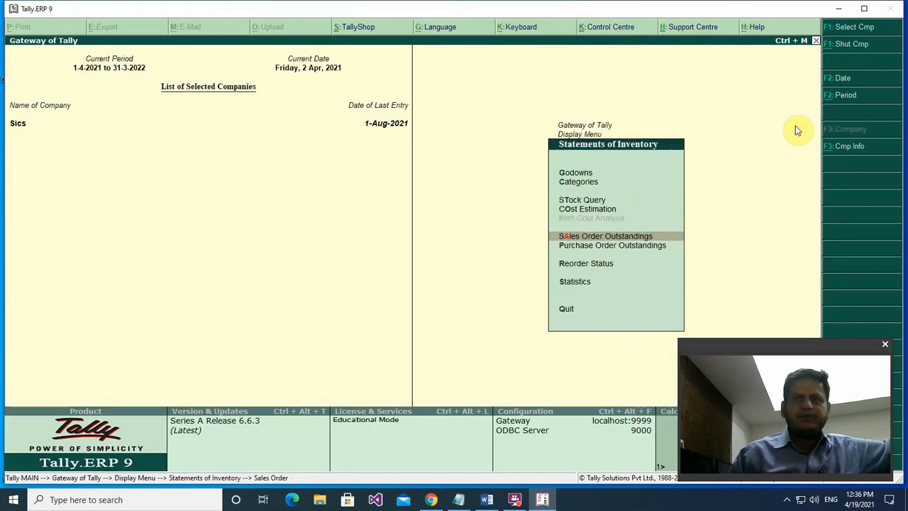
- Examine the Purchase Order Outstandings report for all orders and return to the Gateway of Tally
key("Down")
key("Return")
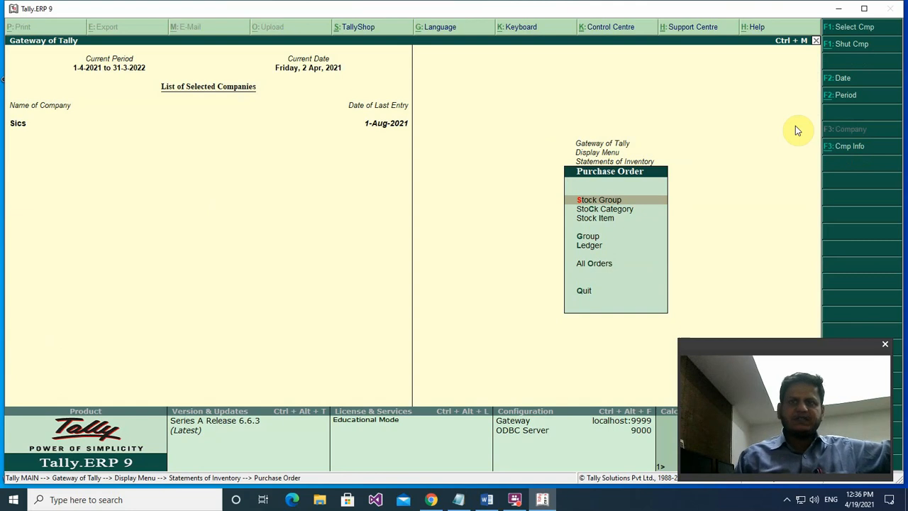
key("Down")
key("Down")
key("Down")
key("Down")
key("Down")
key("Return")
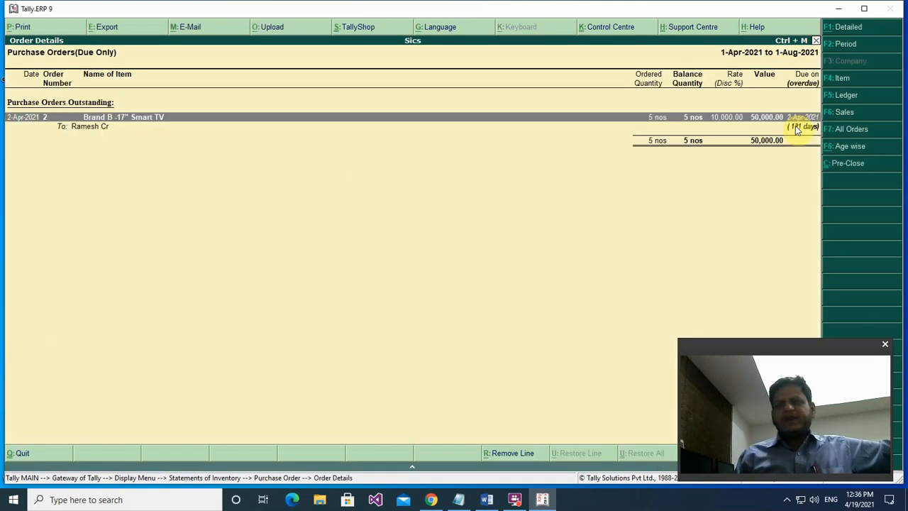
key("Escape")
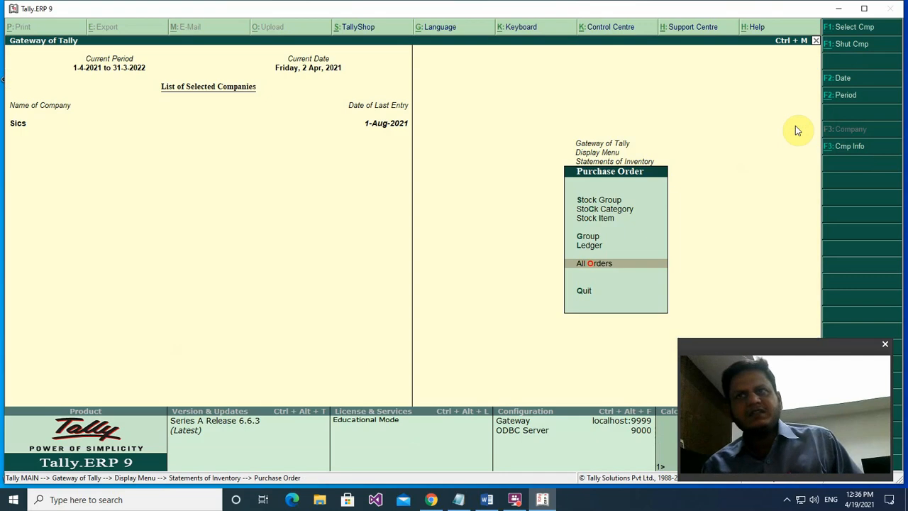
key("Escape")
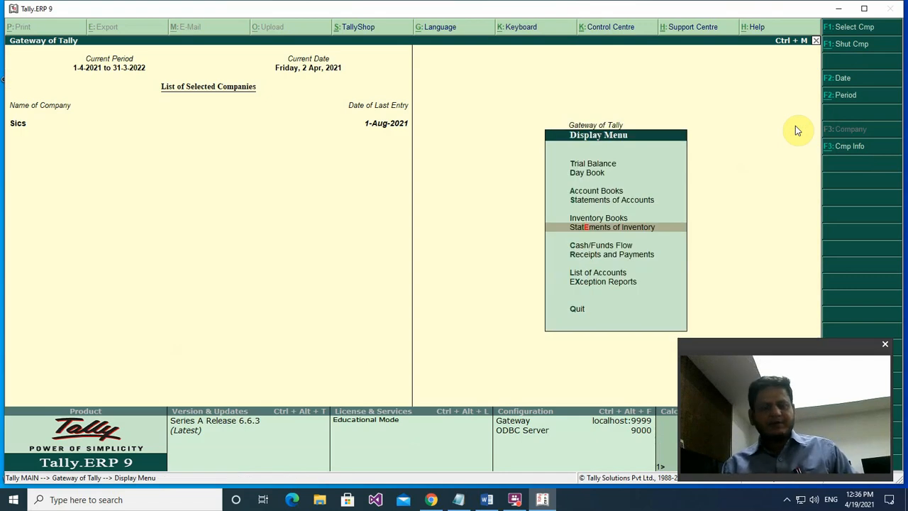
key("Escape")
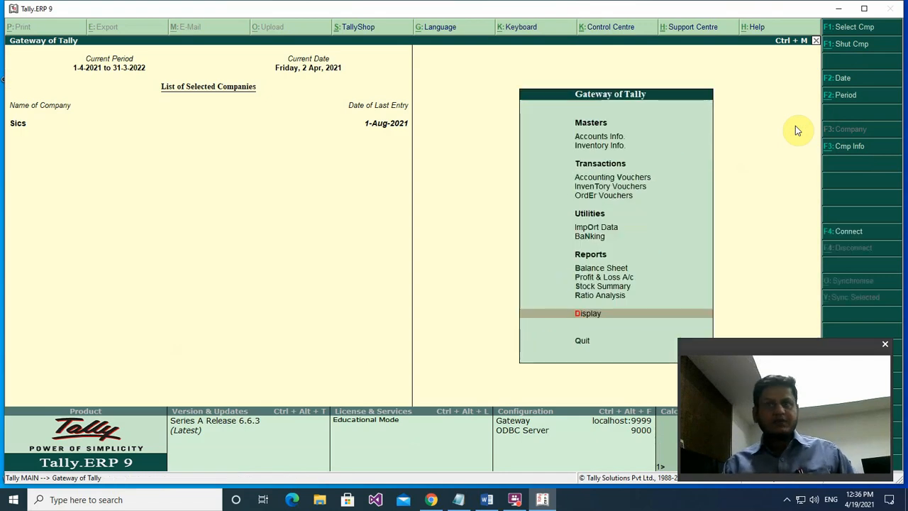
- Start a purchase accounting voucher and set its supplier invoice number to 8
key("Up")
key("Up")
key("Up")
key("Up")
key("Up")
key("Up")
key("Up")
key("Up")
key("Up")
key("Return")
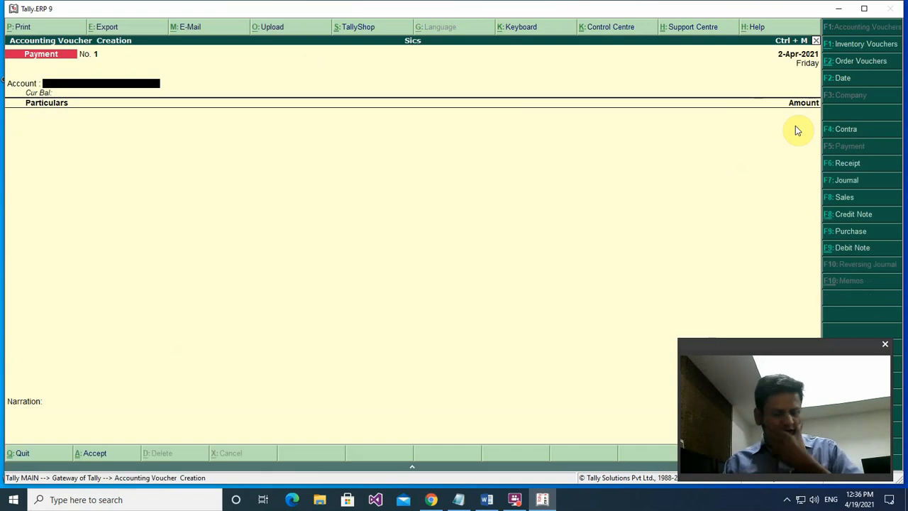
key("F9")
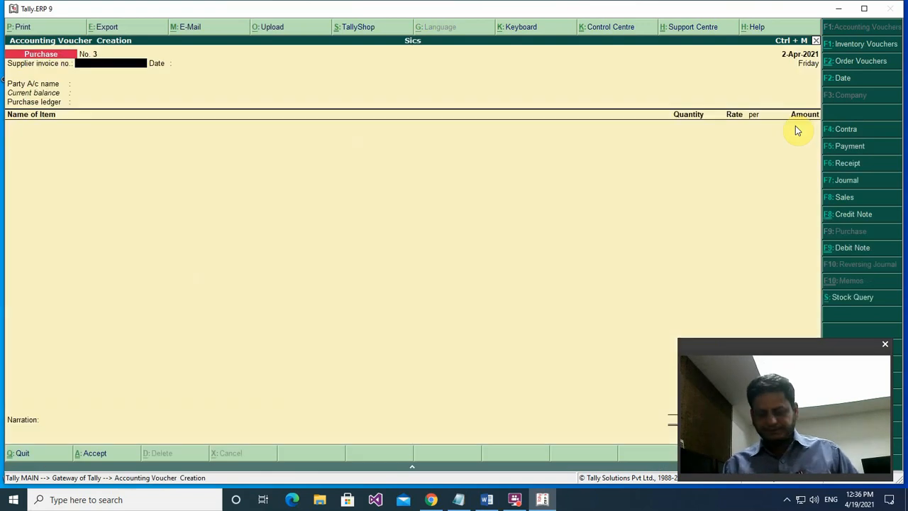
type("8")
key("Return")
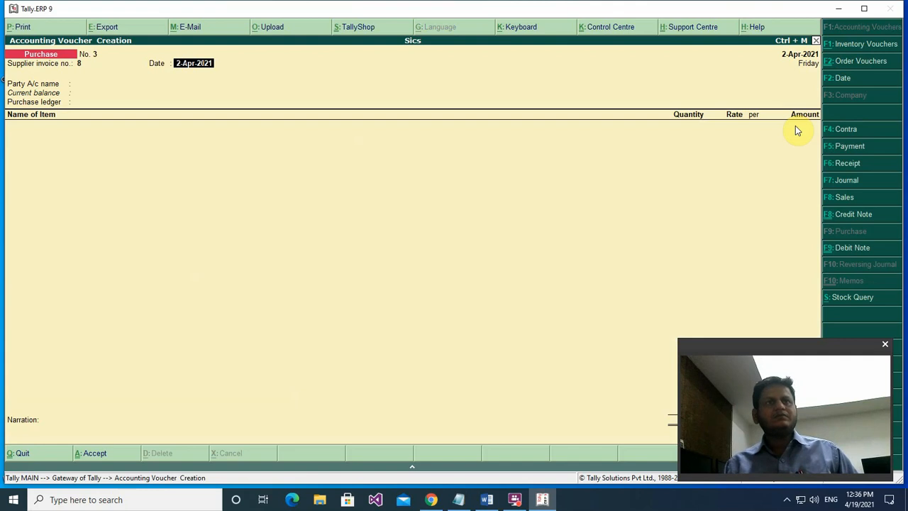
- Set both the supplier invoice date and the voucher date to 1-May-2021
type("ma")
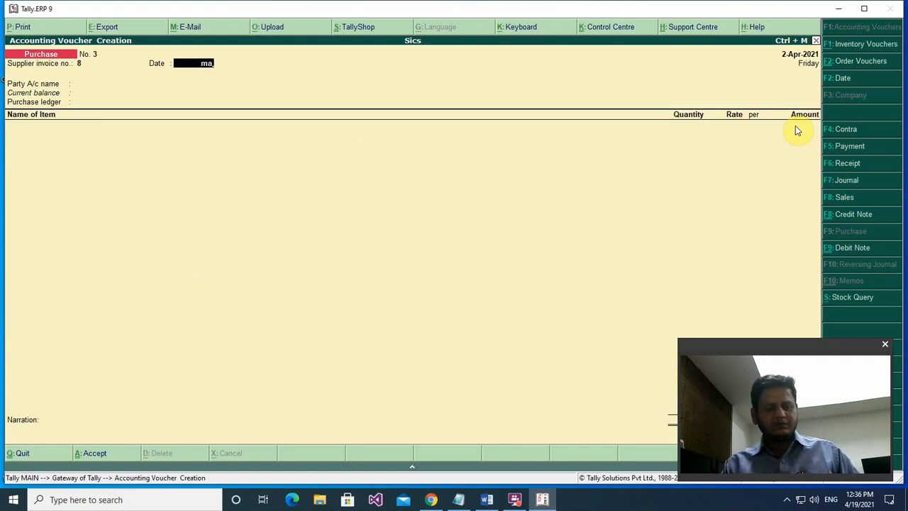
type("y")
key("Return")
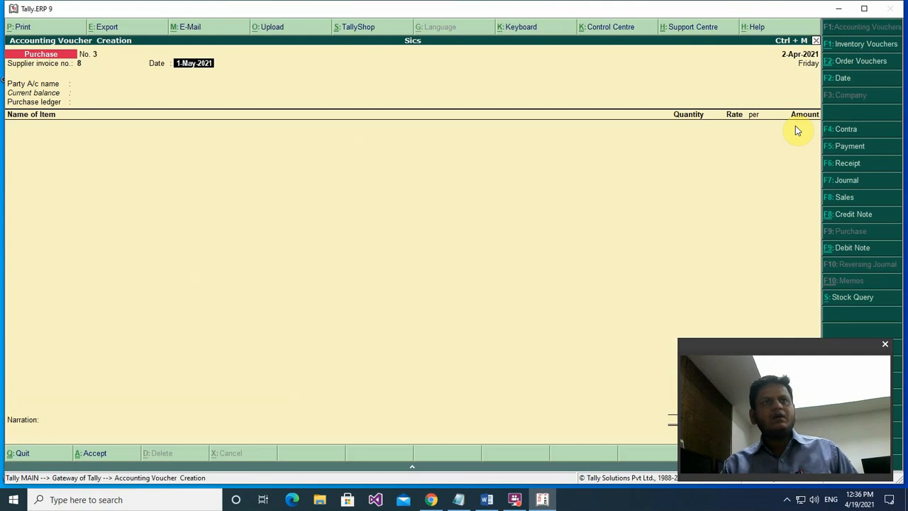
key("F2")
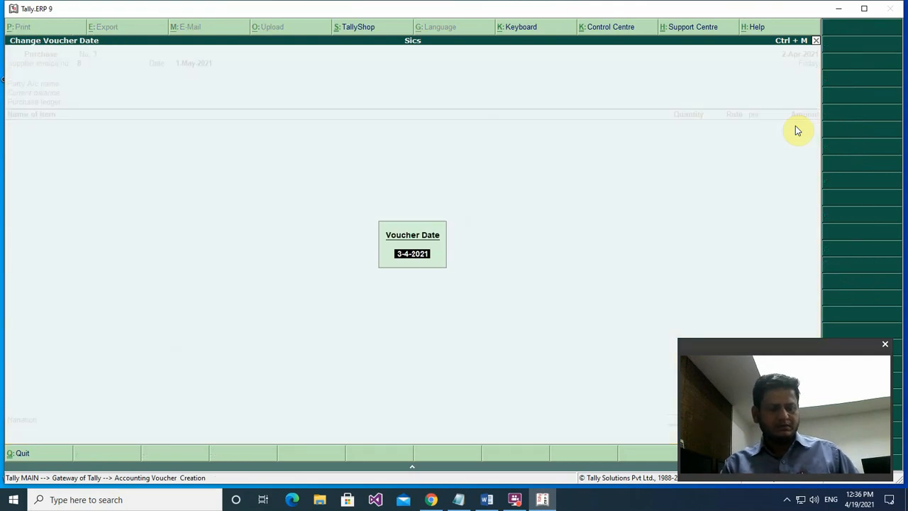
type("may")
key("Return")
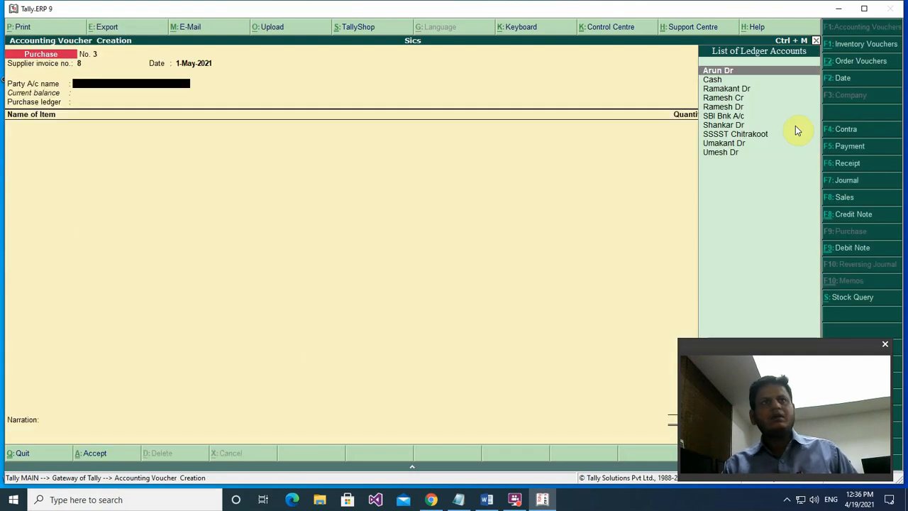
- Choose the creditor ledger used in the outstanding purchase order as the purchase voucher's party account
key("Down")
key("Down")
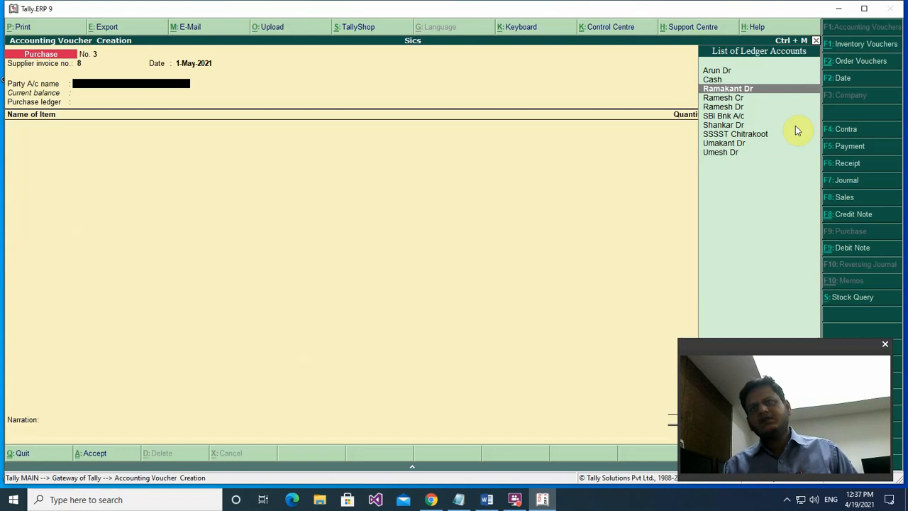
key("Down")
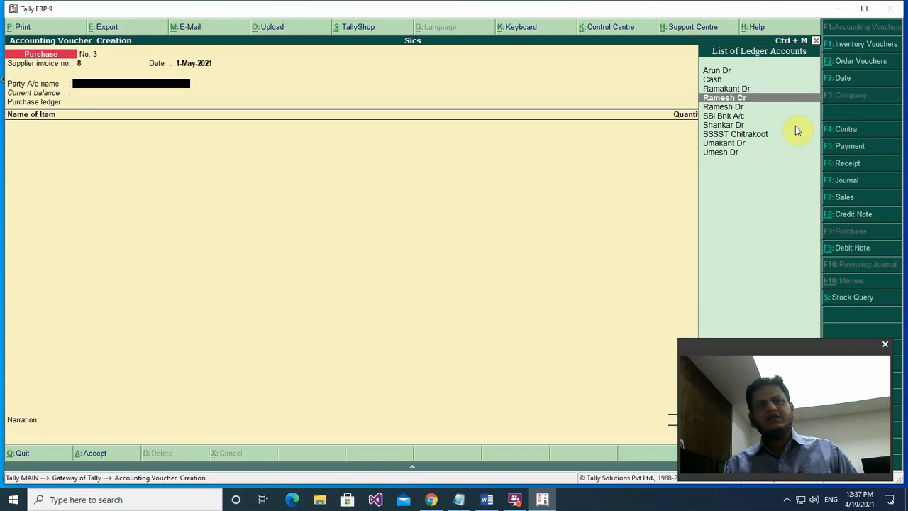
key("Return")
- Link the party's pending order dated 2-Apr-2021, accept the supplier details and use Purchase A/c as the purchase ledger
key("Down")
key("Down")
key("Down")
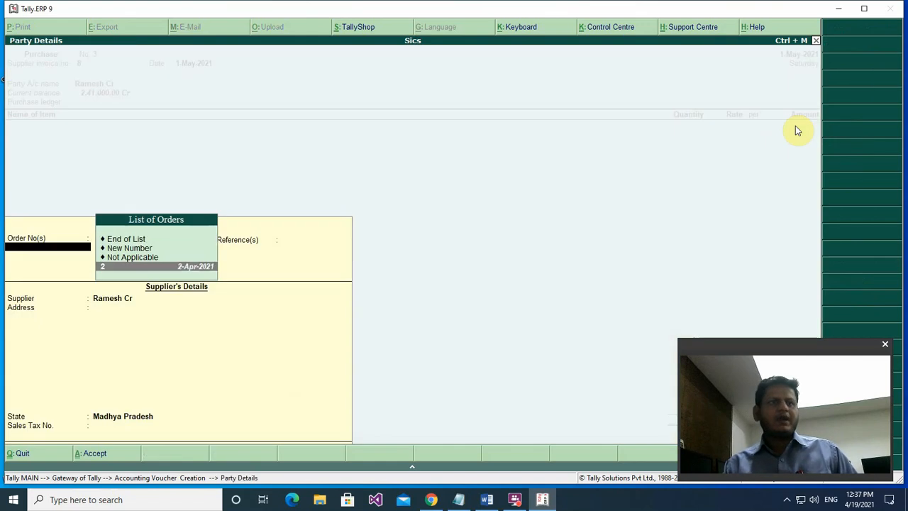
key("Return")
key("Return")
key("Return")
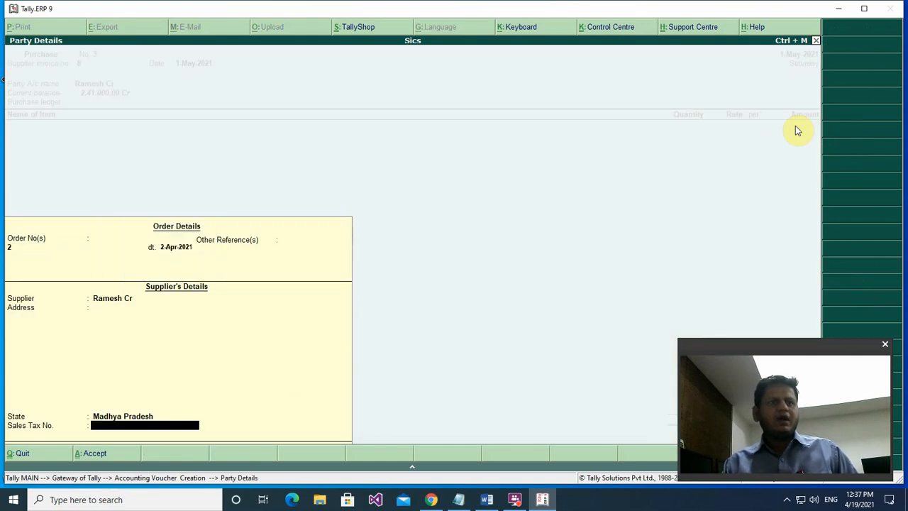
key("Return")
key("Return")
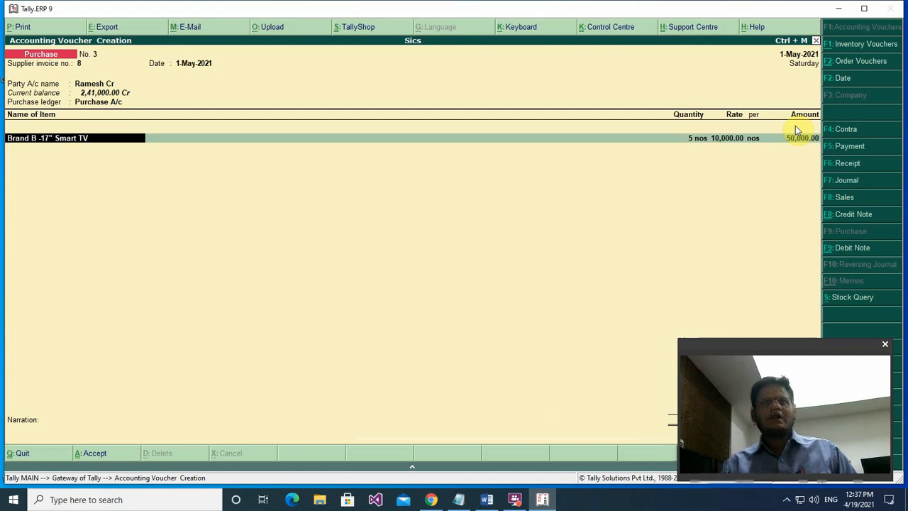
- Accept the Brand B -17" Smart TV allocation of 5 nos at 10,000 in the Sitapur godown and end the item list
key("Return")
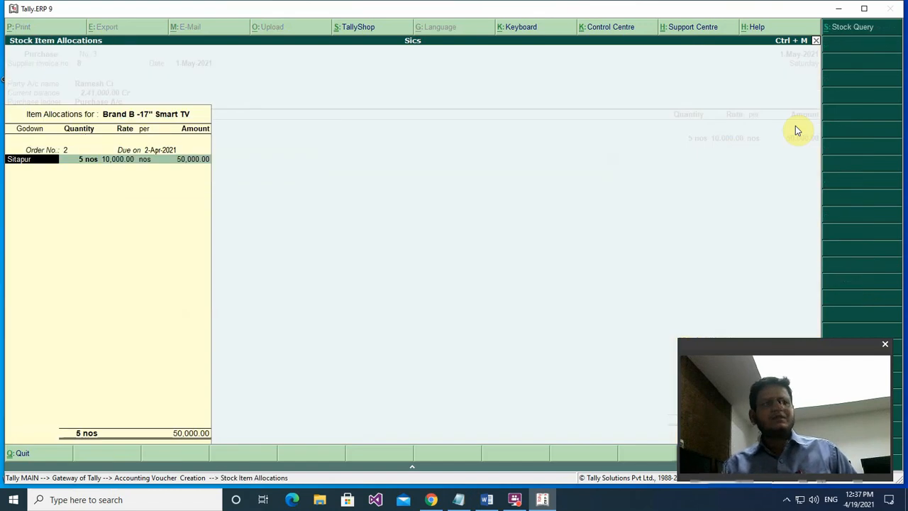
key("Return")
key("Return")
key("Return")
key("Return")
key("Return")
key("Return")
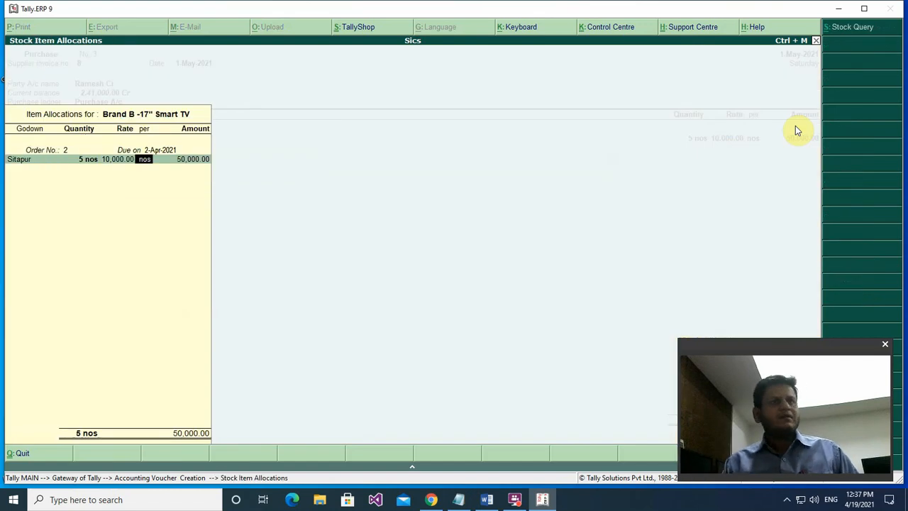
key("Return")
key("Return")
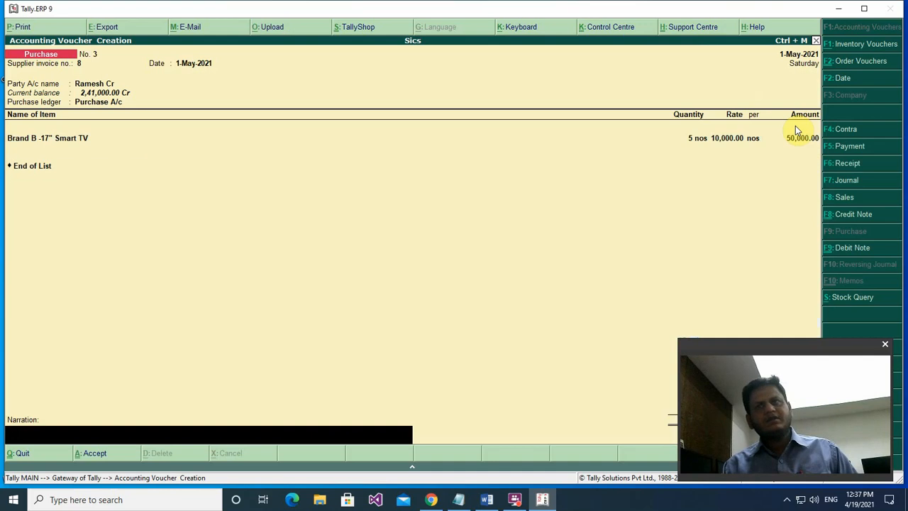
- Save the purchase voucher without a narration and leave voucher entry
key("Return")
key("Return")
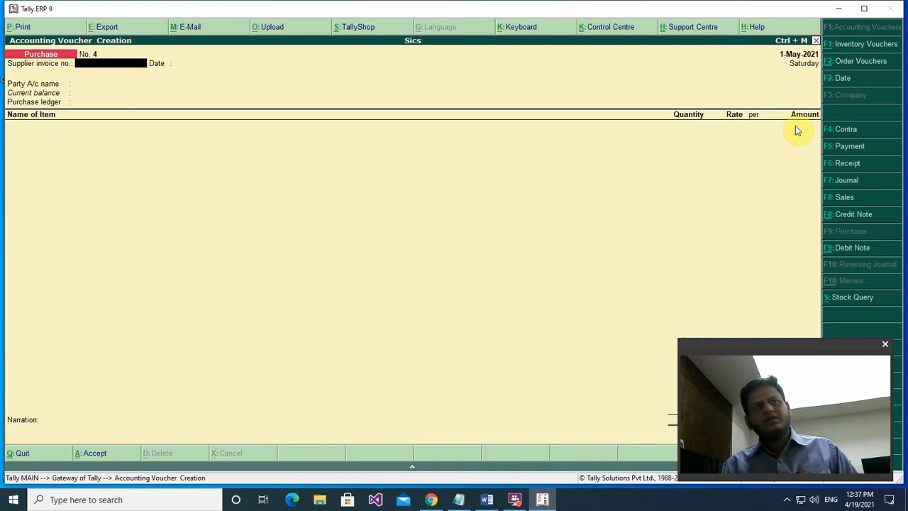
key("Escape")
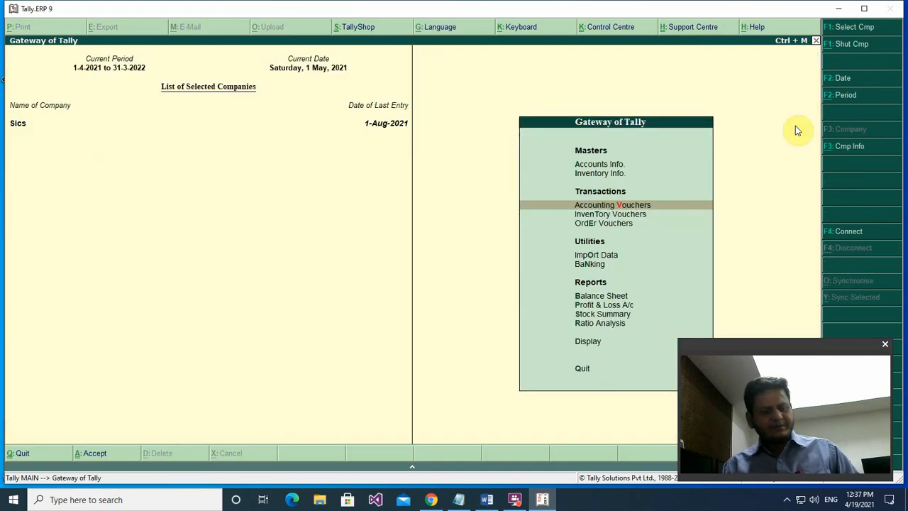
- Open the purchase order outstandings options among the inventory statements
key("d")
key("Down")
key("Down")
key("Down")
key("Down")
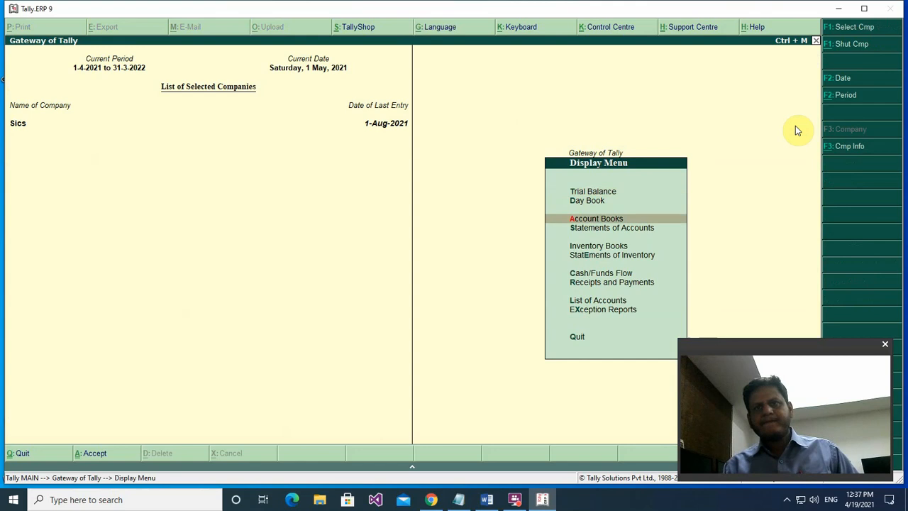
key("Down")
key("Return")
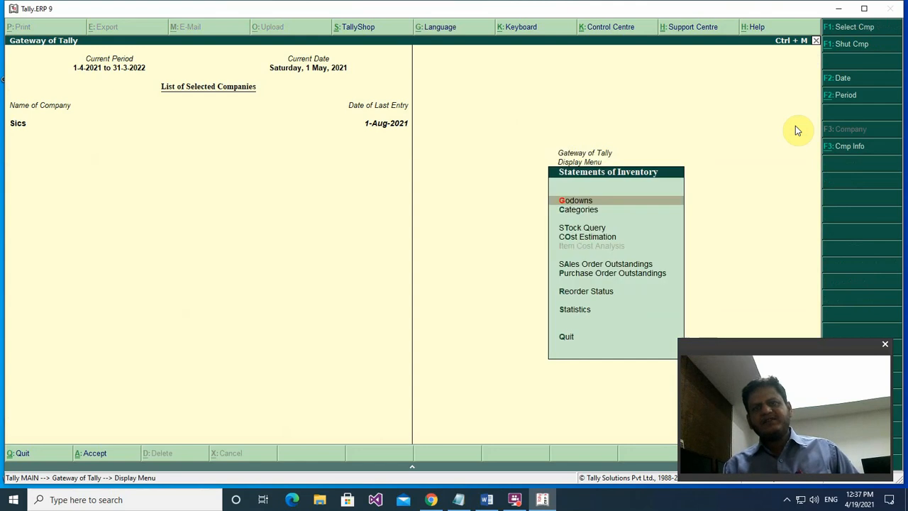
key("Down")
key("Down")
key("Down")
key("Down")
key("Down")
key("Return")
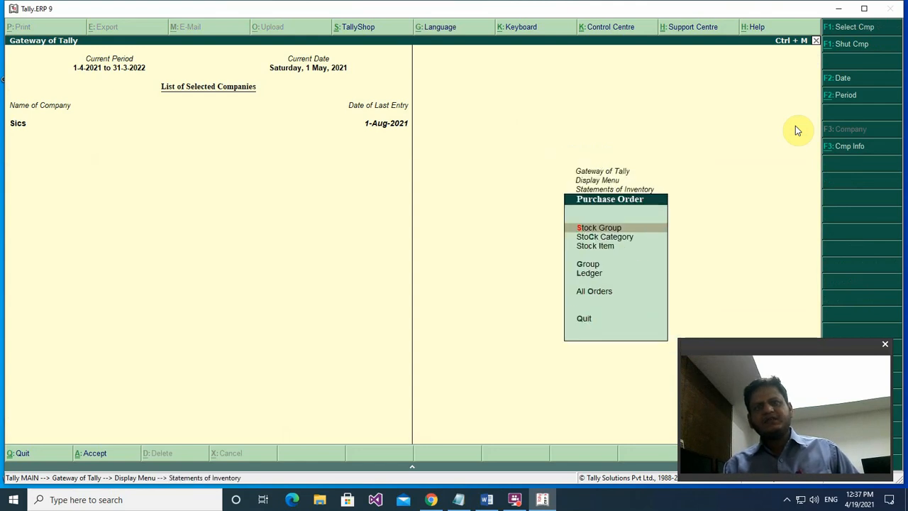
- Check the outstanding purchase orders report for all orders and return to the display reports
key("Down")
key("Down")
key("Down")
key("Down")
key("Down")
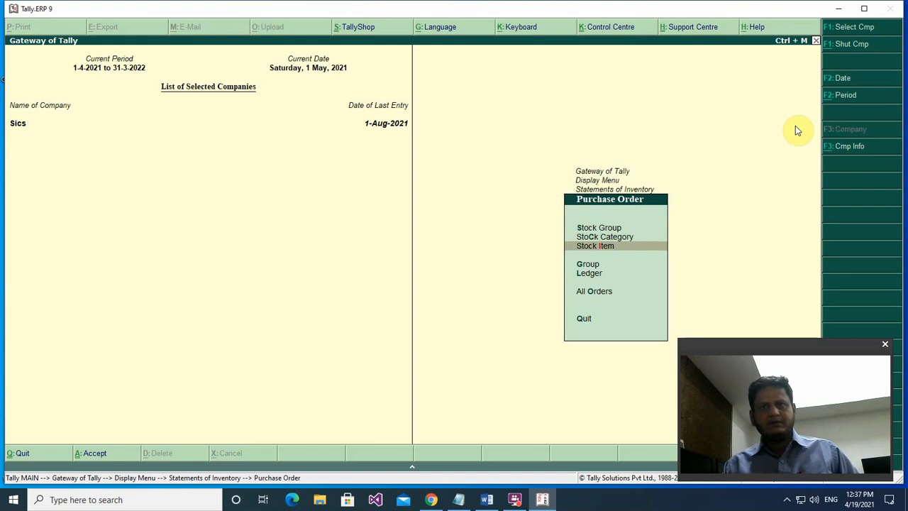
key("Return")
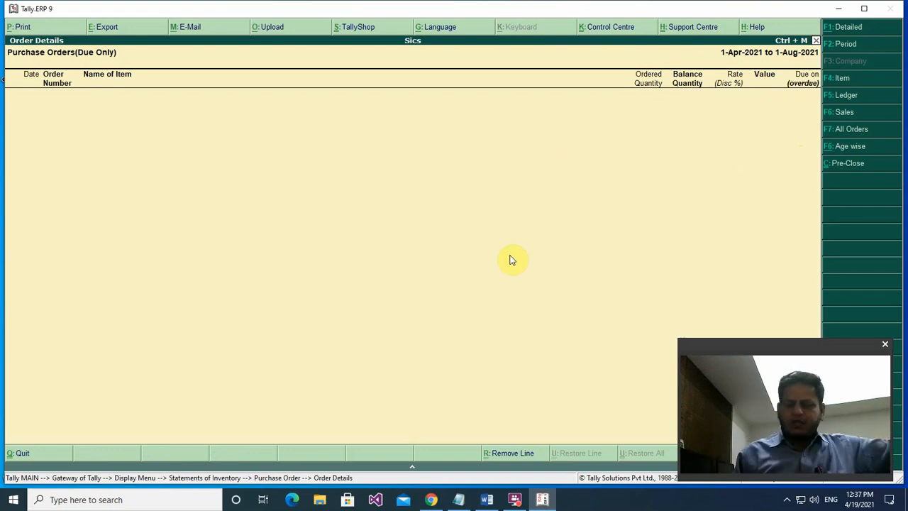
key("Escape")
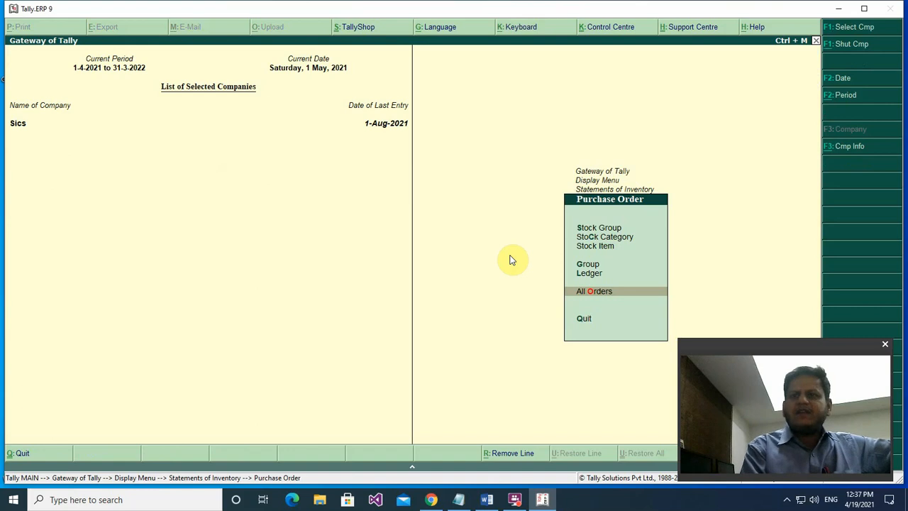
key("Escape")
key("Escape")
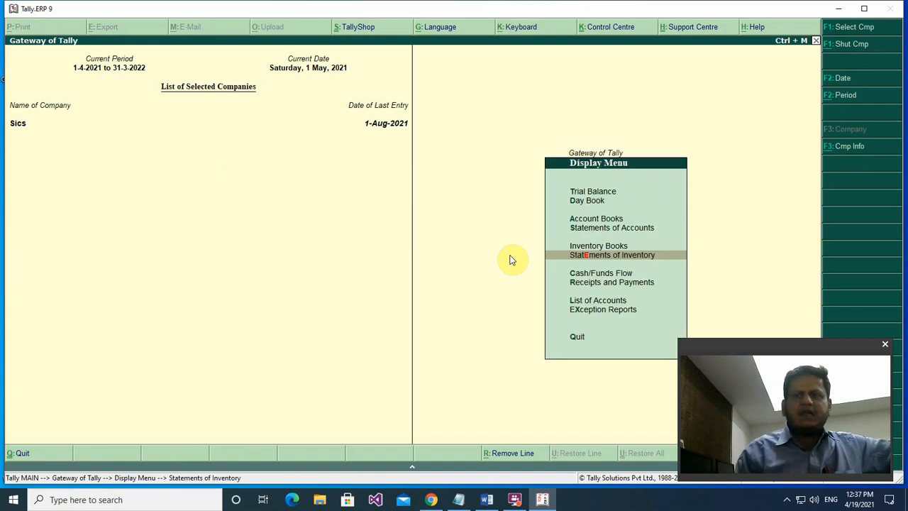
key("Up")
key("Up")
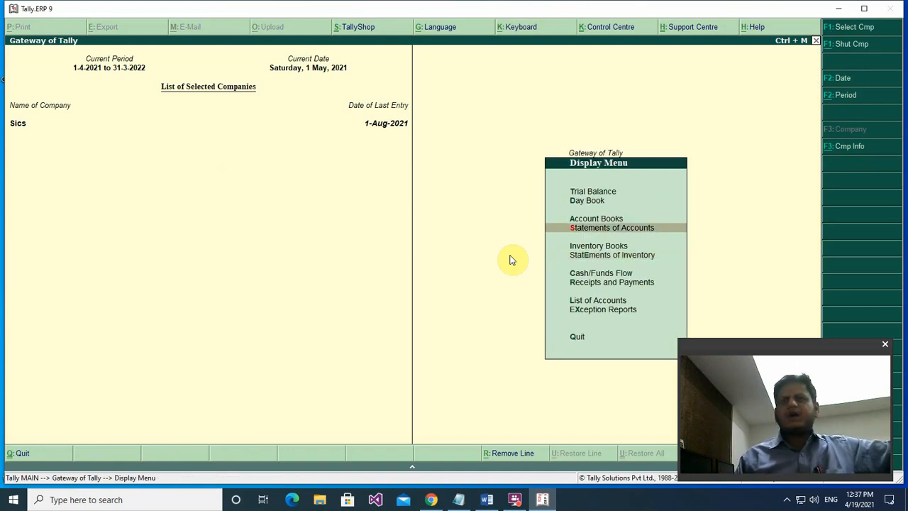
key("Return")
key("Escape")
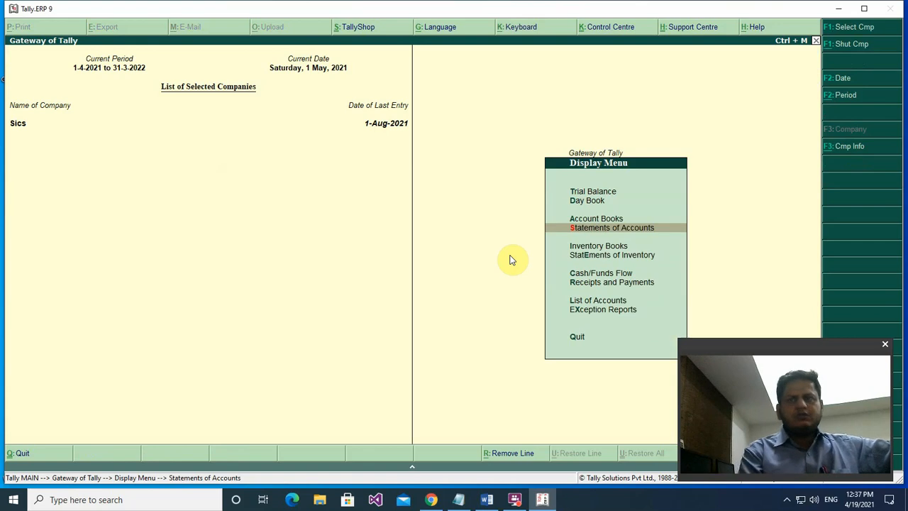
- Open April's voucher register from the Purchase Orders Book in the inventory books
key("Down")
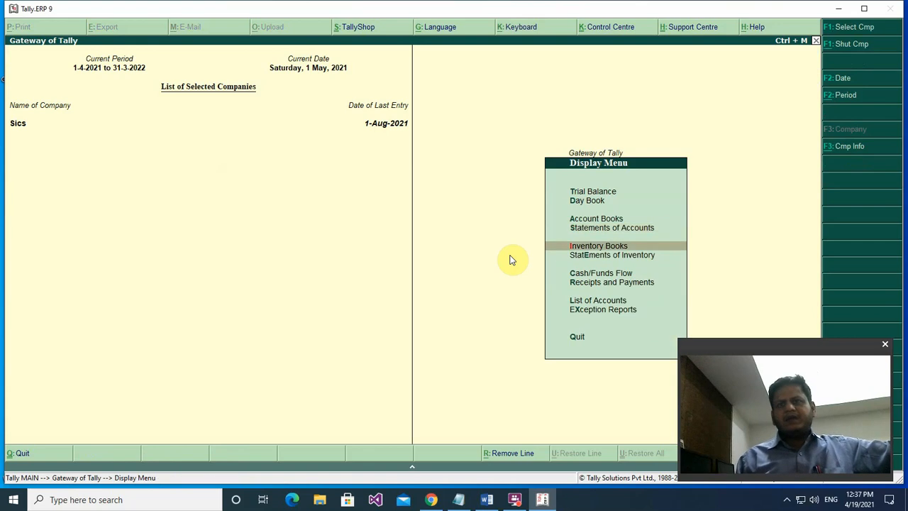
key("Return")
key("Down")
key("Down")
key("Down")
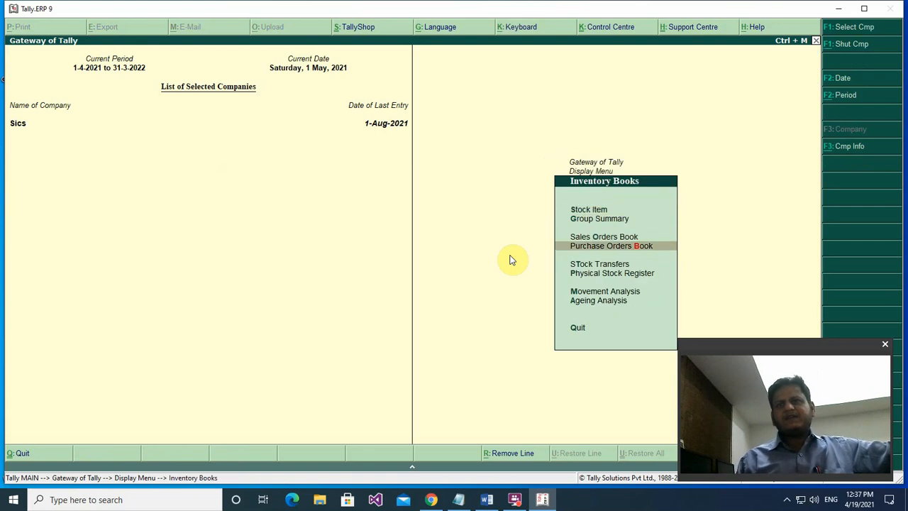
key("Return")
key("Up")
key("Up")
key("Up")
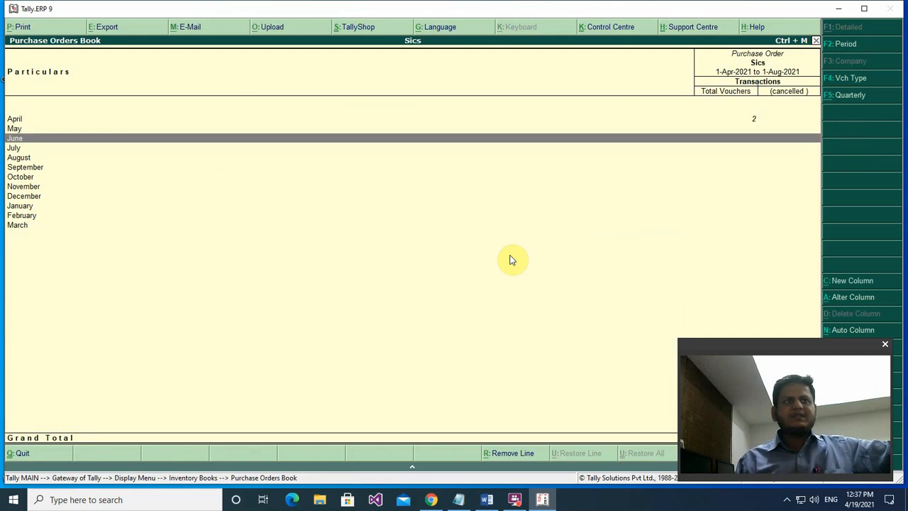
key("Up")
key("Return")
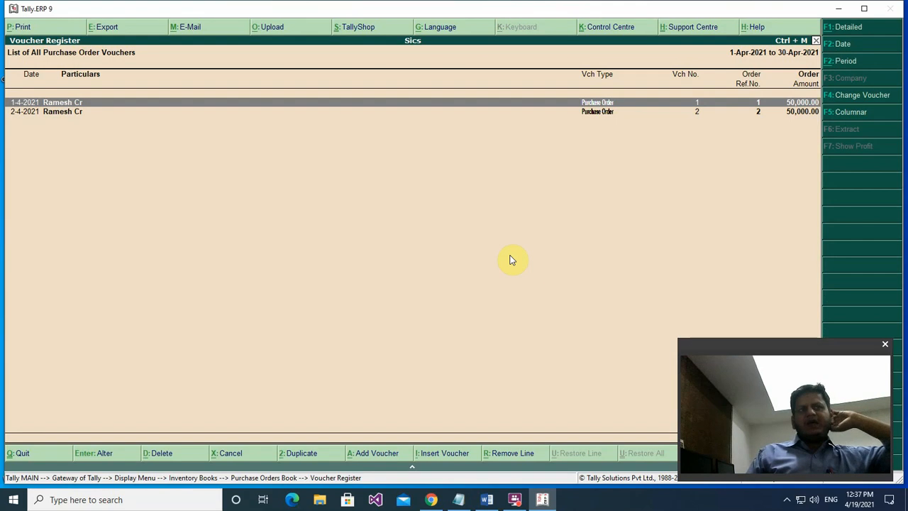
- Compare the purchase orders dated 1-4-2021 and 2-4-2021, and leave the inventory books
key("Down")
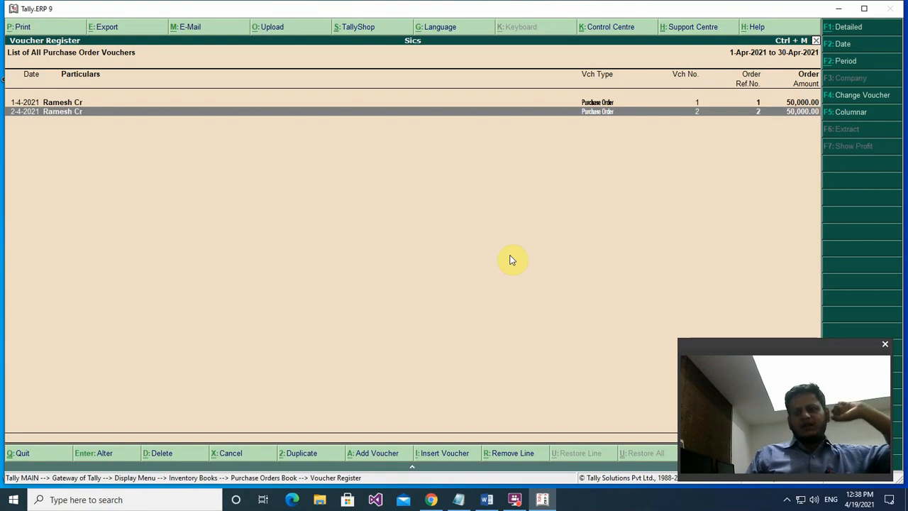
key("Up")
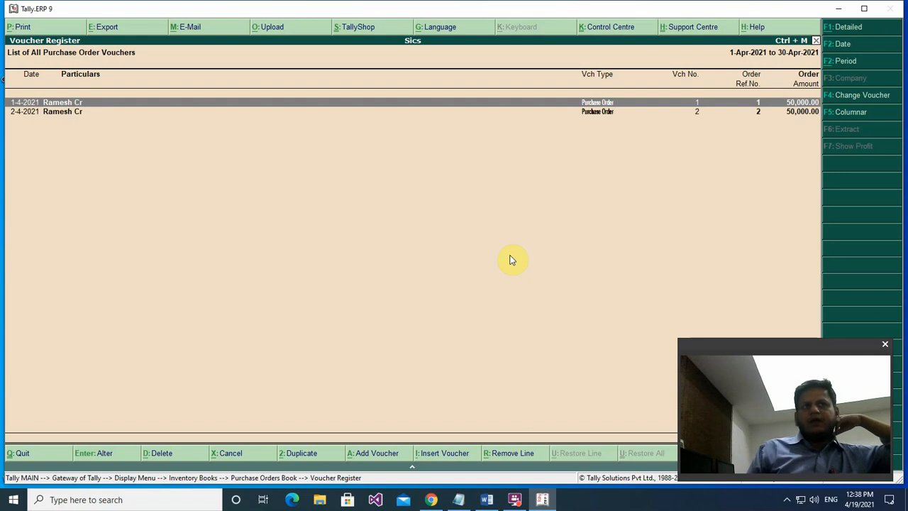
key("Down")
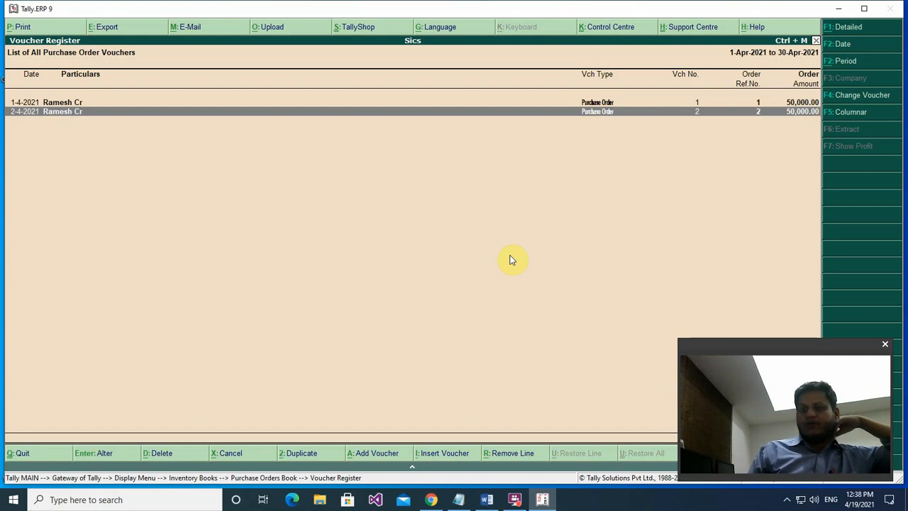
key("Escape")
key("Escape")
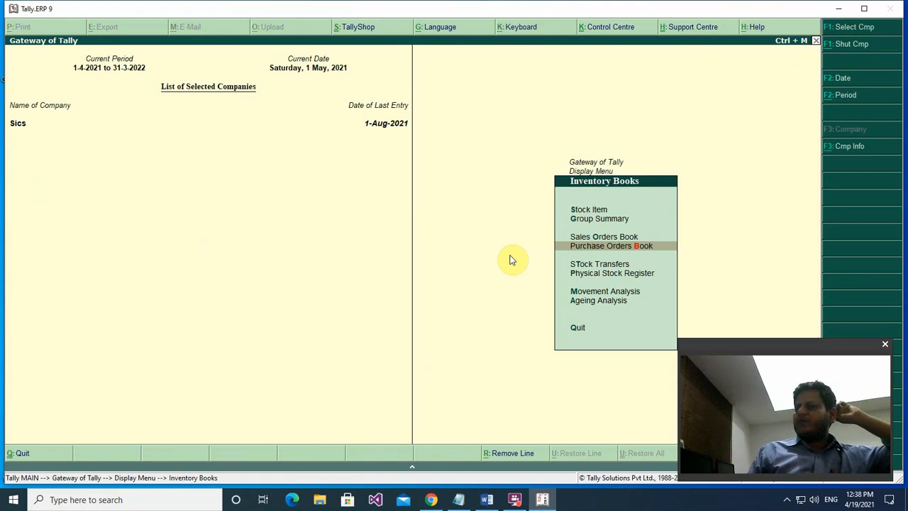
key("Escape")
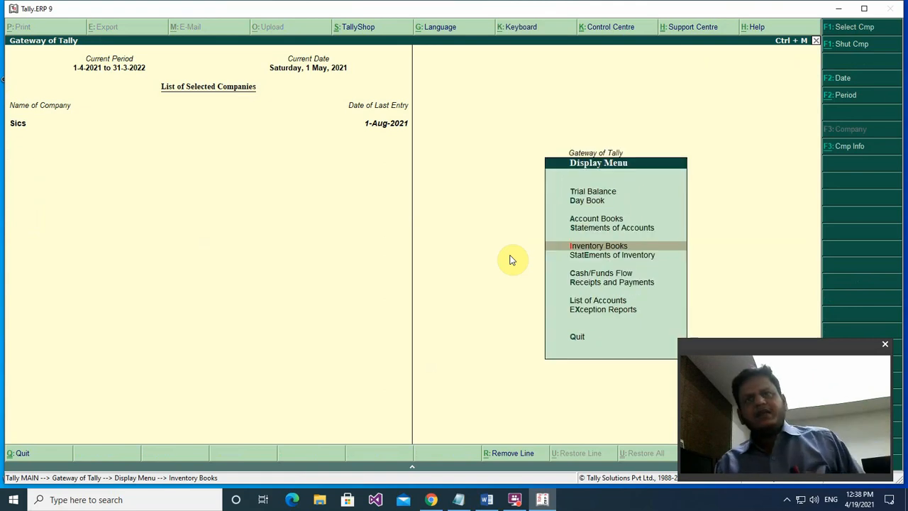
- Reopen the purchase order outstandings options in the inventory statements
key("Down")
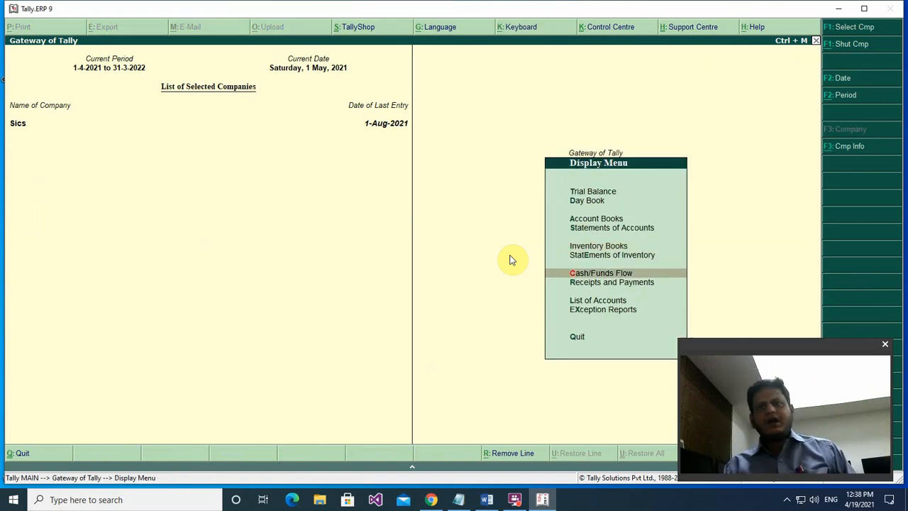
key("Up")
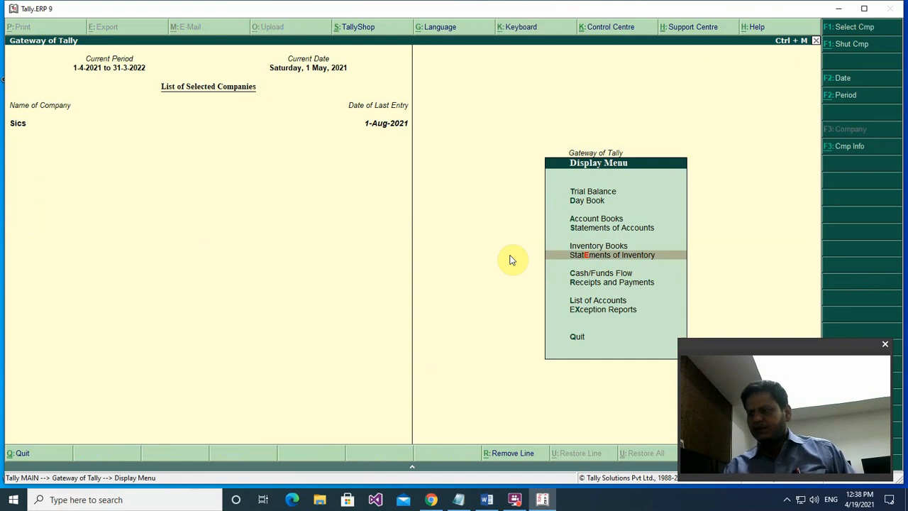
key("Return")
key("Down")
key("Down")
key("Down")
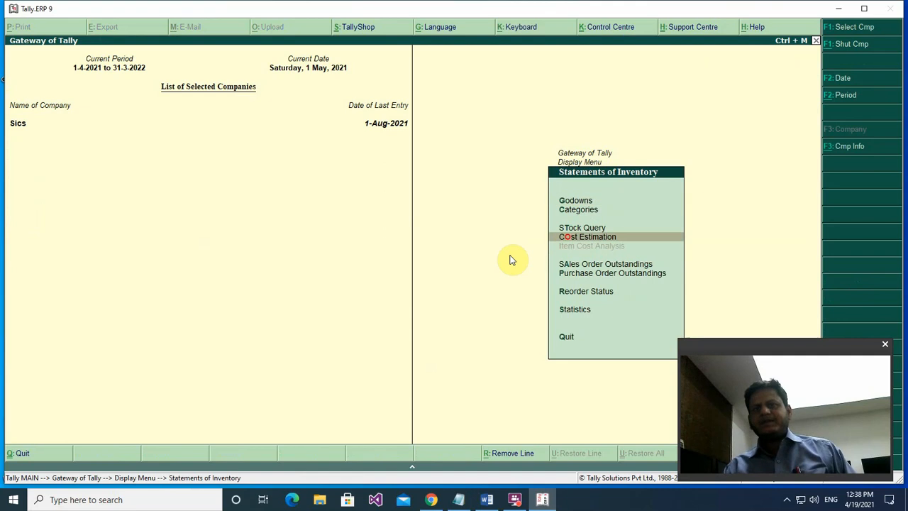
key("Down")
key("Down")
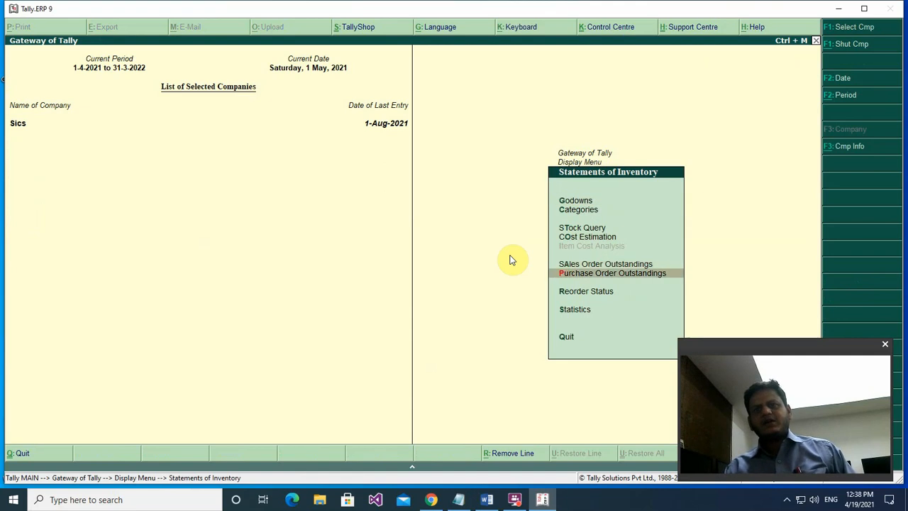
key("Return")
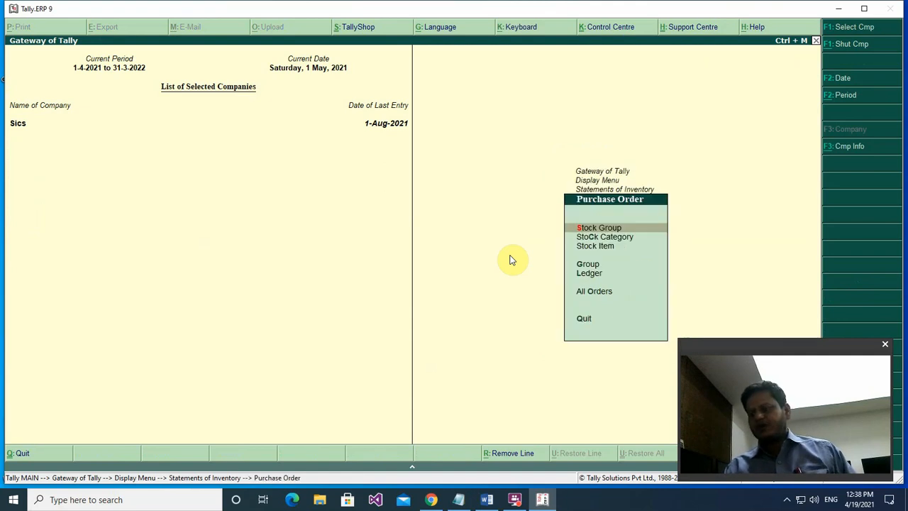
- Display the due purchase orders report covering all orders to recheck for pending ones
key("Down")
key("Down")
key("Down")
key("Down")
key("Down")
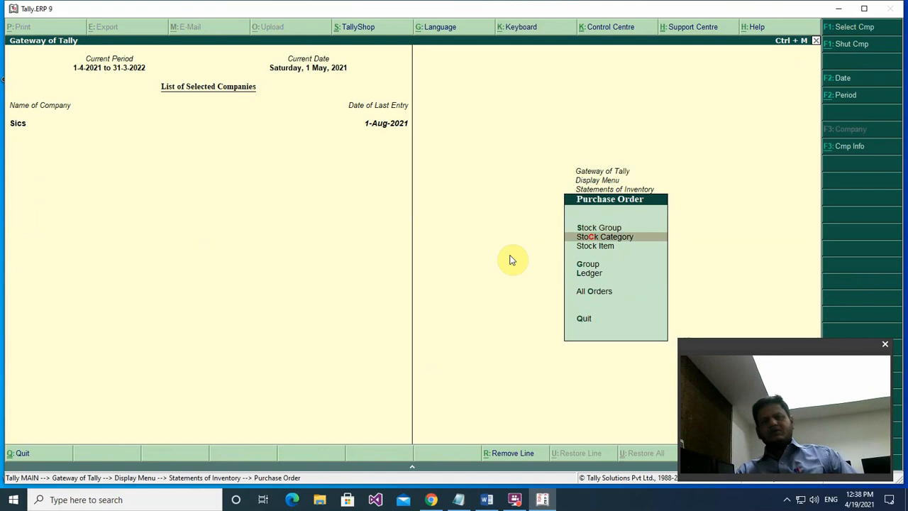
key("Return")
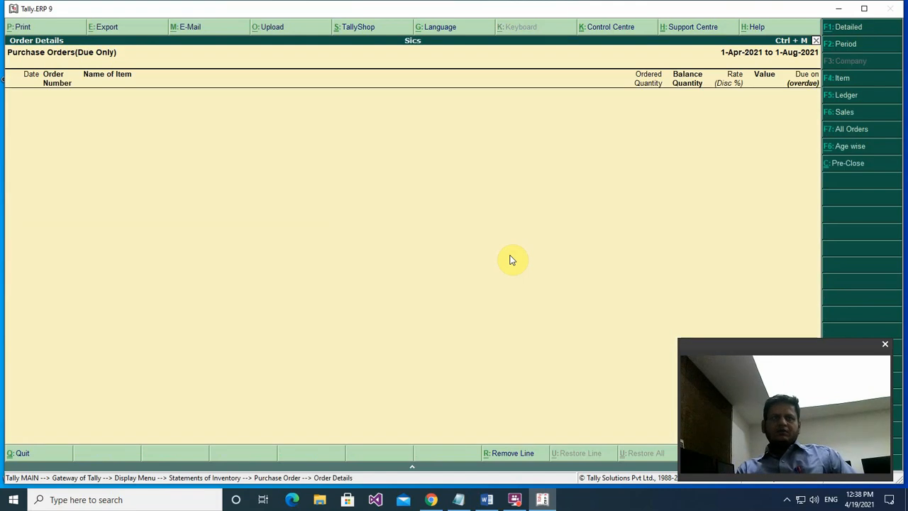
- Close the order report, return to the Gateway of Tally, and switch to the Word document
key("Escape")
key("Escape")
key("Escape")
key("Escape")
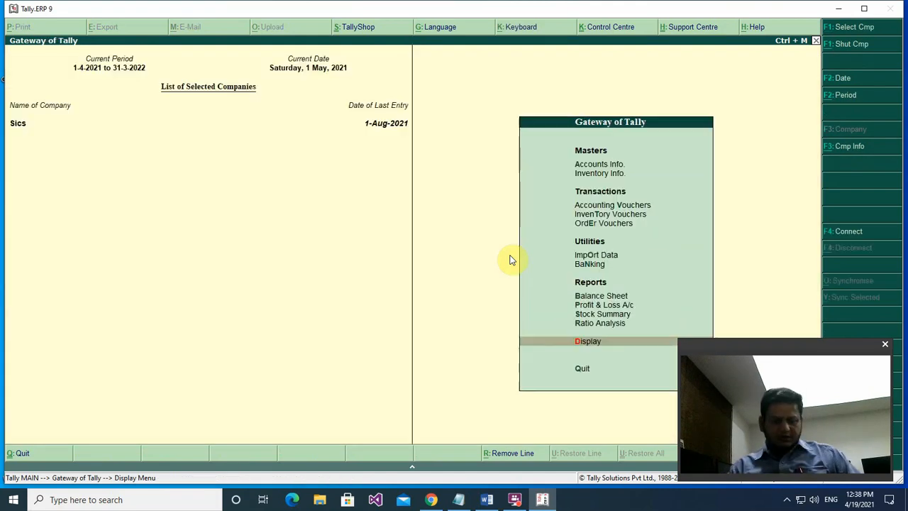
left_click(487, 499)
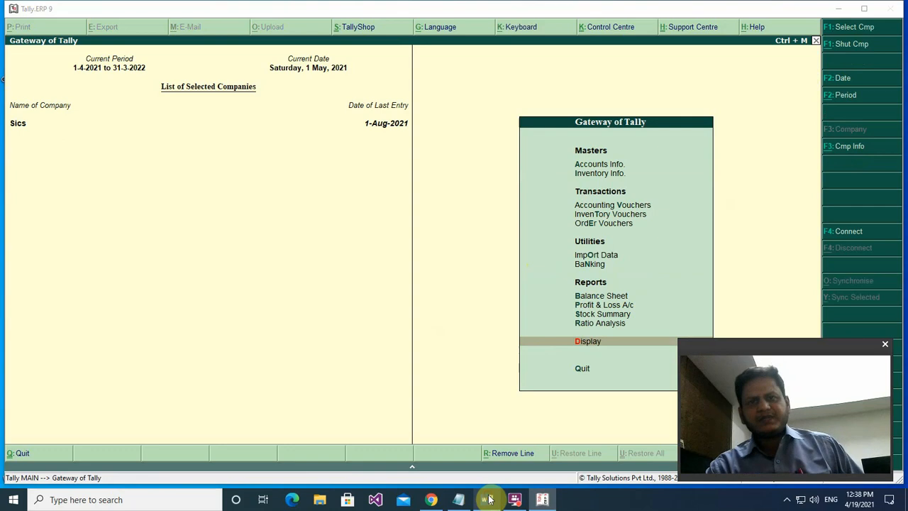